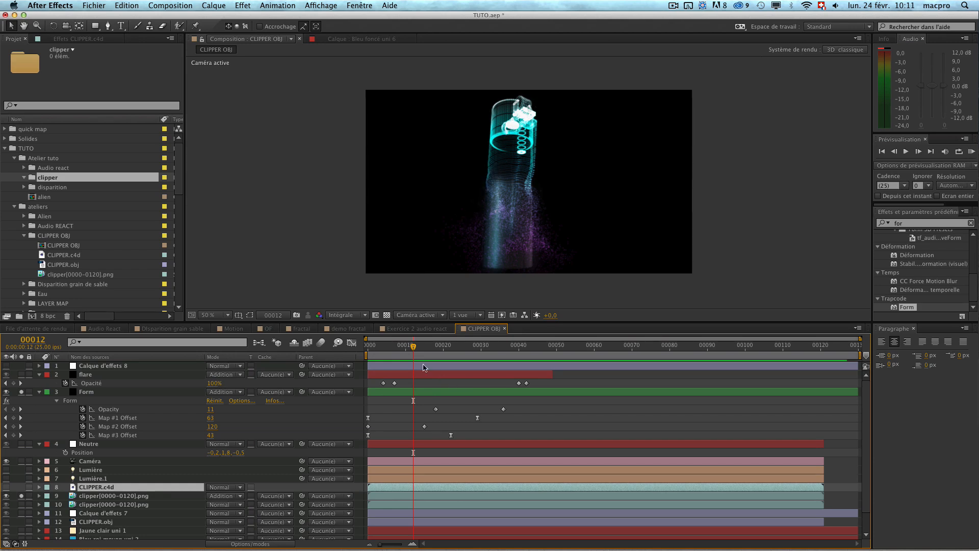
Go to frame 14 of CLIPPER OBJ and compare the image with and without the Form and clipper[0000-0120].png layers soloed.
{"action": "left_click_drag", "start_coordinate": [378, 347], "coordinate": [421, 365]}
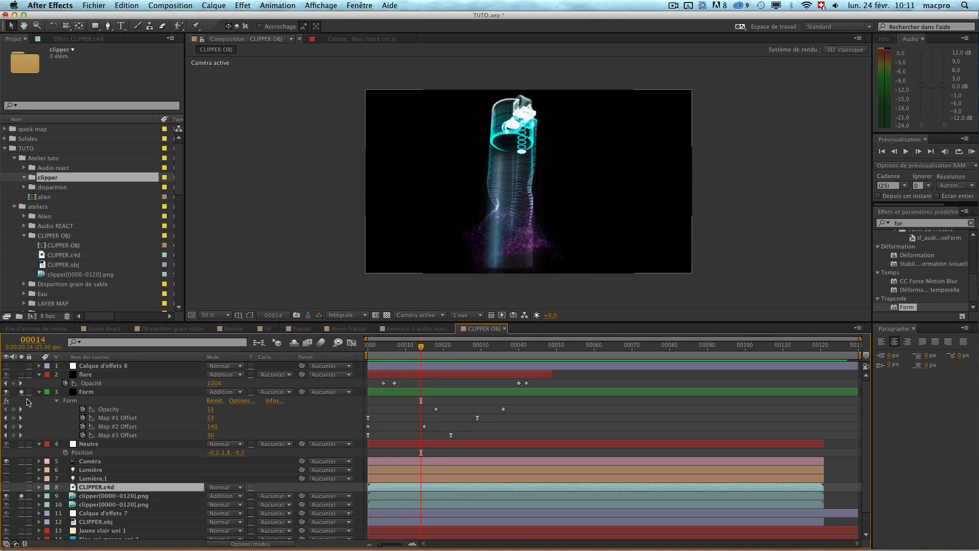
{"action": "left_click", "coordinate": [21, 392]}
{"action": "left_click", "coordinate": [21, 496]}
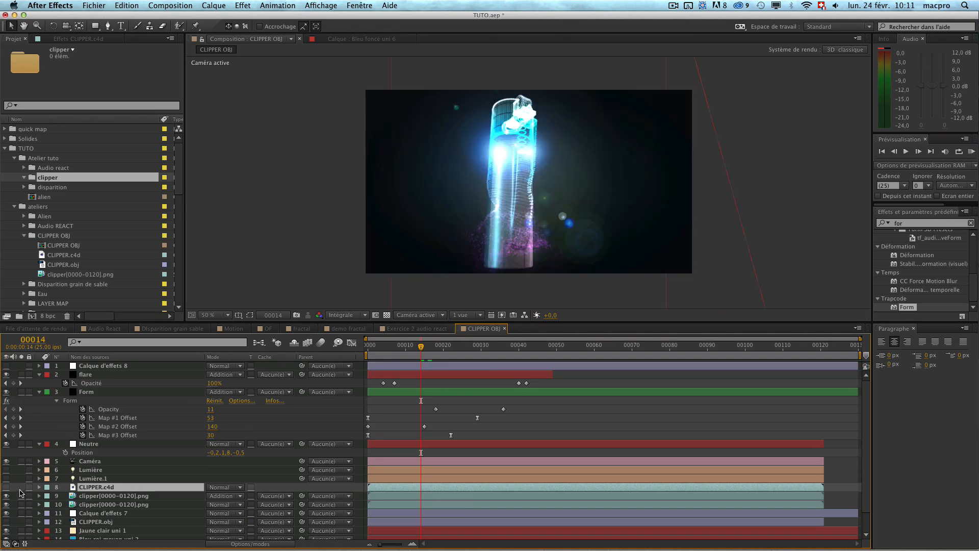
{"action": "left_click", "coordinate": [21, 392]}
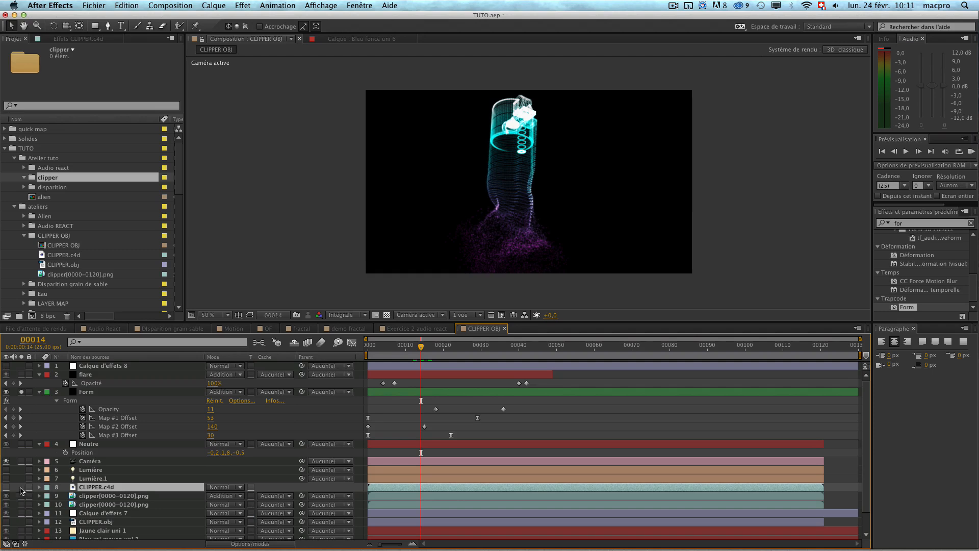
{"action": "left_click", "coordinate": [21, 496]}
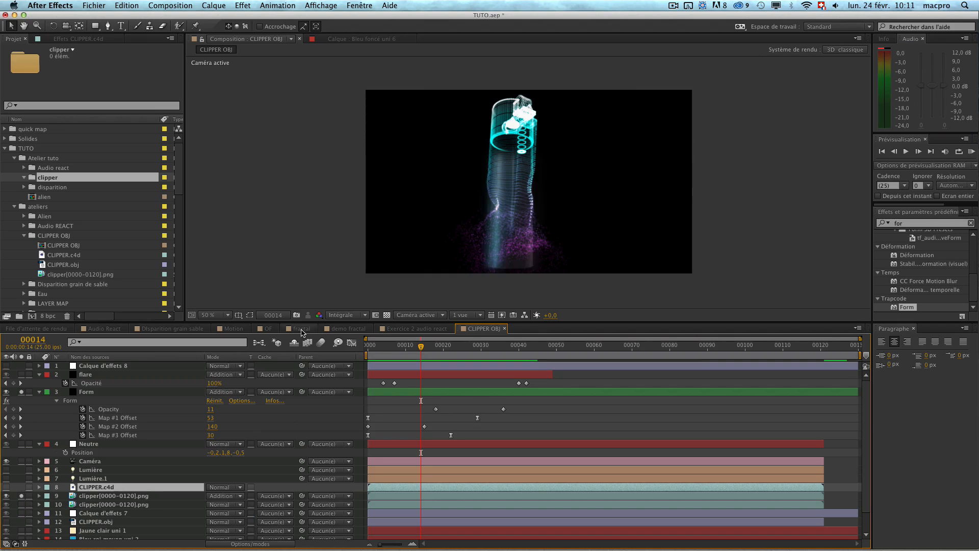
Create a composition named "clipper tuto" inside the clipper project folder, keeping the HDV/HDTV 720 25 preset.
{"action": "left_click", "coordinate": [45, 179]}
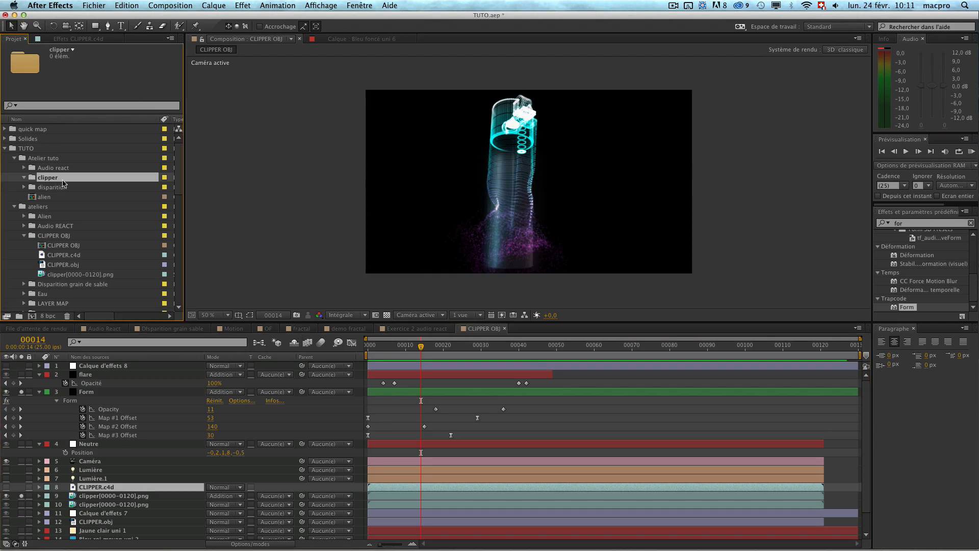
{"action": "key", "text": "super+n"}
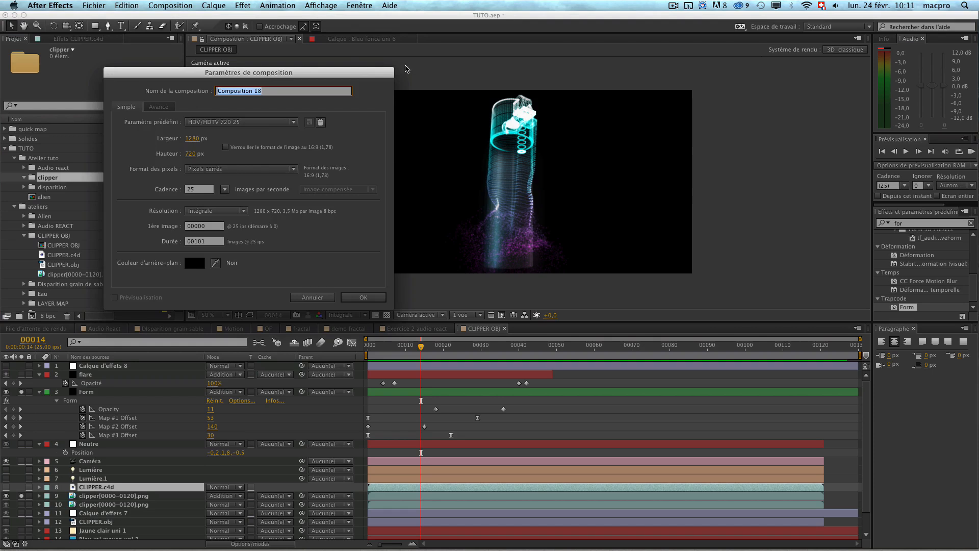
{"action": "type", "text": "clipper tuto"}
{"action": "key", "text": "Return"}
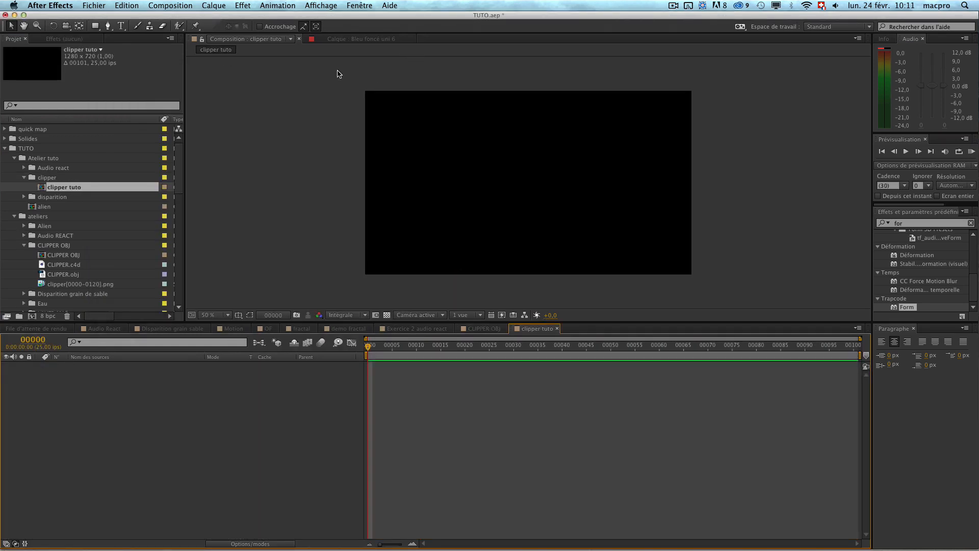
Add the clipper[0000-0120].png sequence and CLIPPER.obj to the composition as layers, and hide the CLIPPER.obj layer.
{"action": "left_click", "coordinate": [61, 284]}
{"action": "left_click_drag", "start_coordinate": [60, 284], "coordinate": [84, 413]}
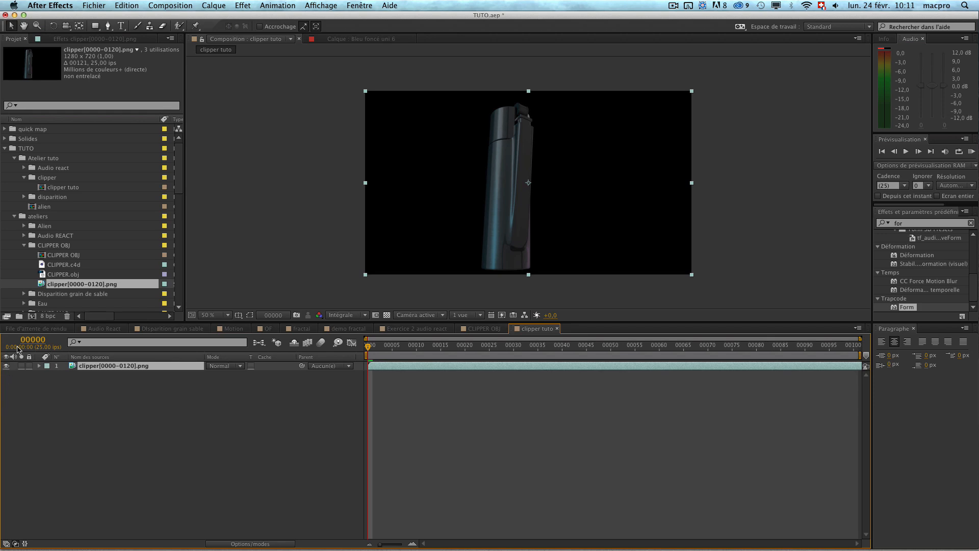
{"action": "left_click_drag", "start_coordinate": [64, 274], "coordinate": [41, 390]}
{"action": "left_click", "coordinate": [6, 375]}
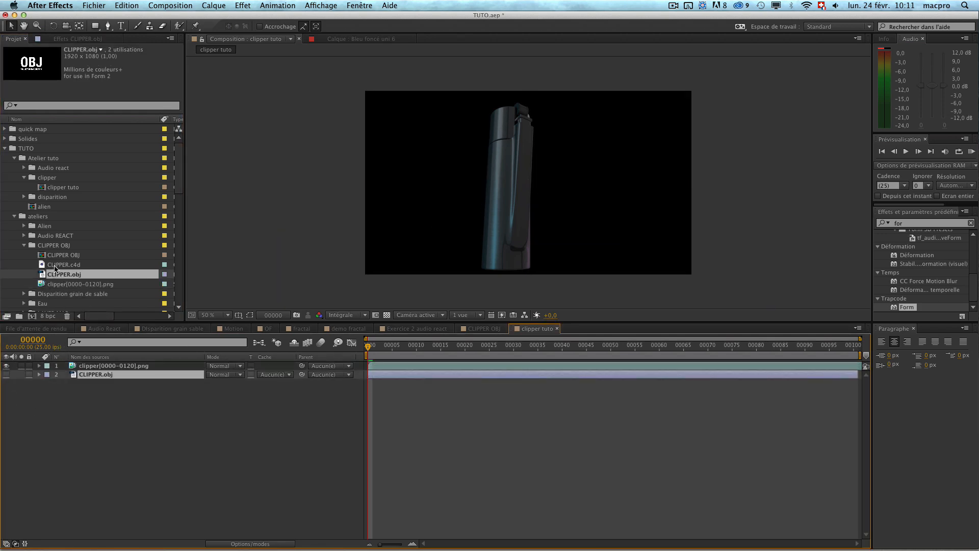
Add CLIPPER.c4d as the lowest layer, hide it, and extract its CINEMA 4D scene data into the composition.
{"action": "left_click_drag", "start_coordinate": [56, 264], "coordinate": [74, 394]}
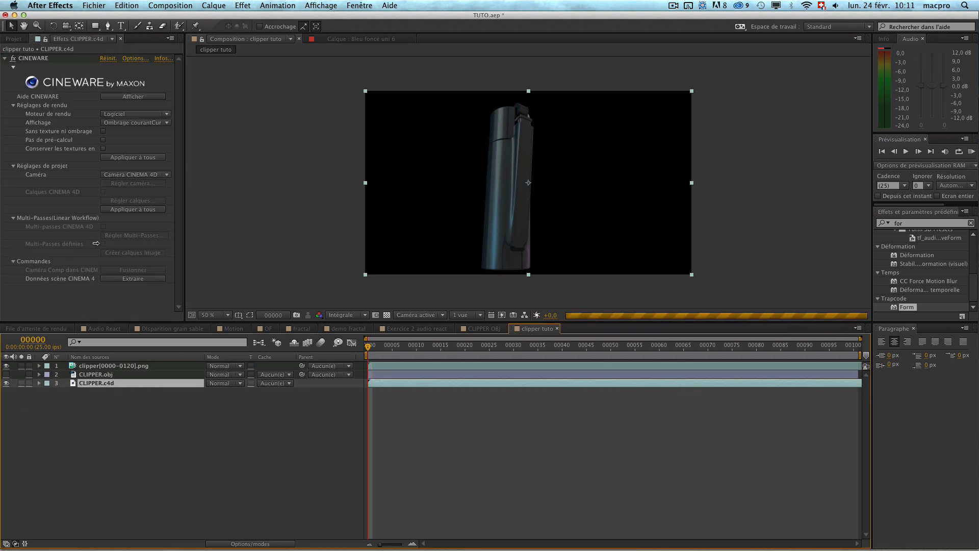
{"action": "left_click", "coordinate": [6, 383]}
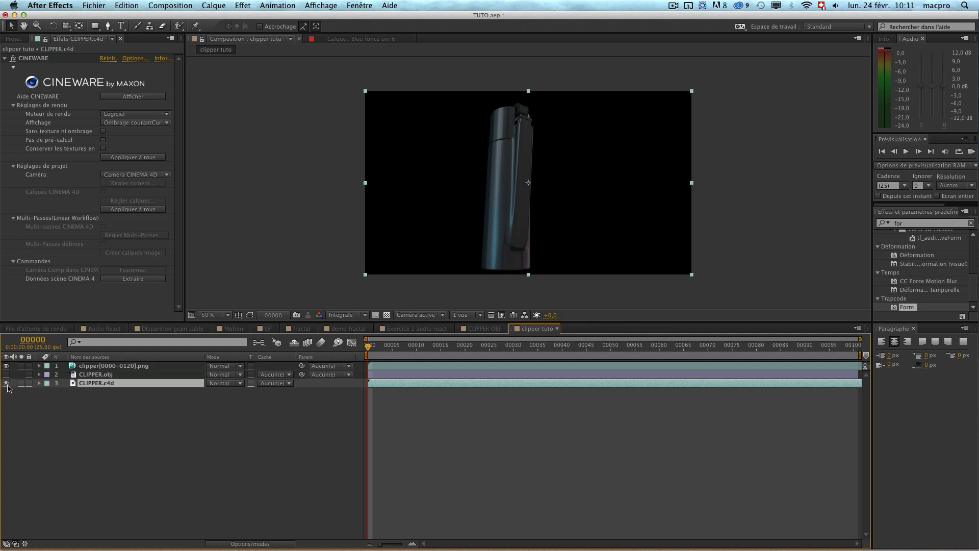
{"action": "left_click", "coordinate": [128, 279]}
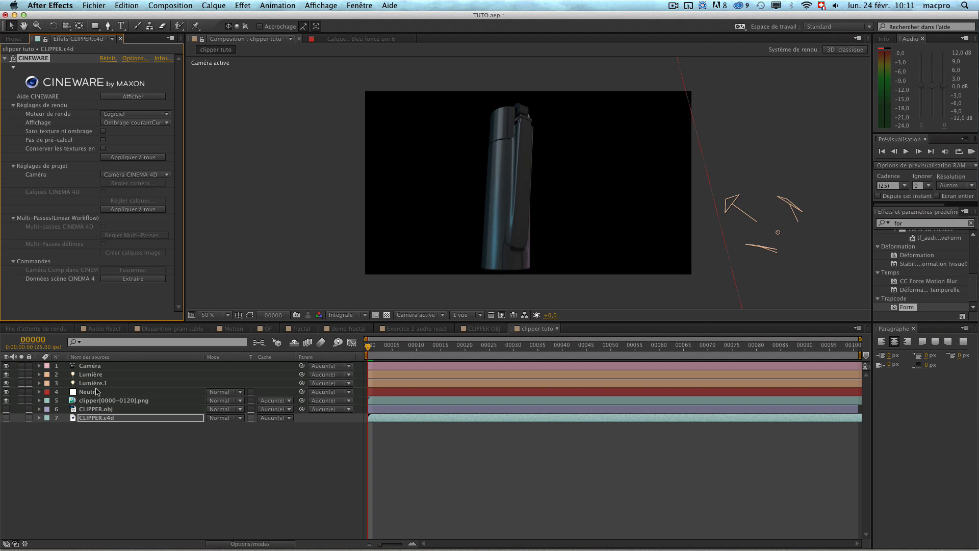
{"action": "left_click", "coordinate": [108, 458]}
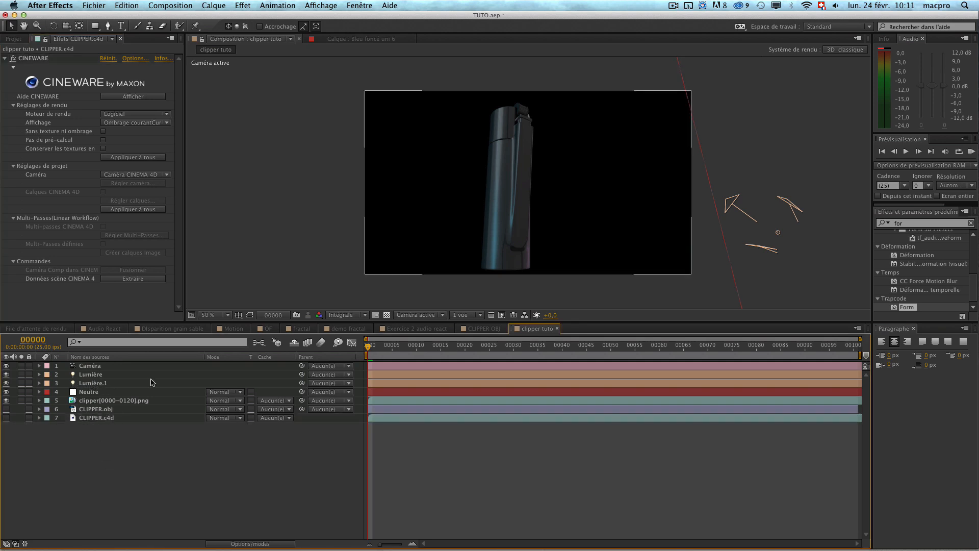
Compare the camera, light and null layers of the CLIPPER OBJ composition with those extracted in clipper tuto.
{"action": "left_click", "coordinate": [477, 328]}
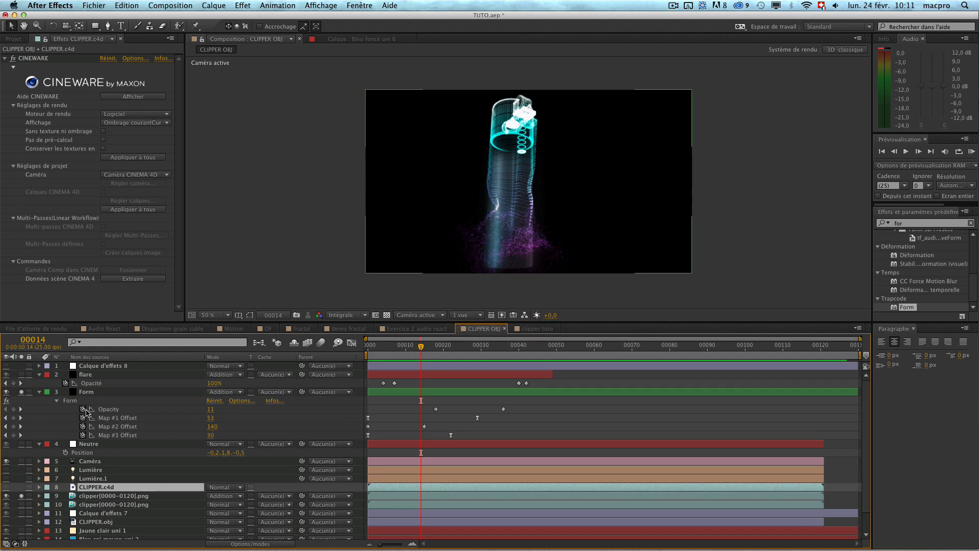
{"action": "left_click", "coordinate": [84, 463]}
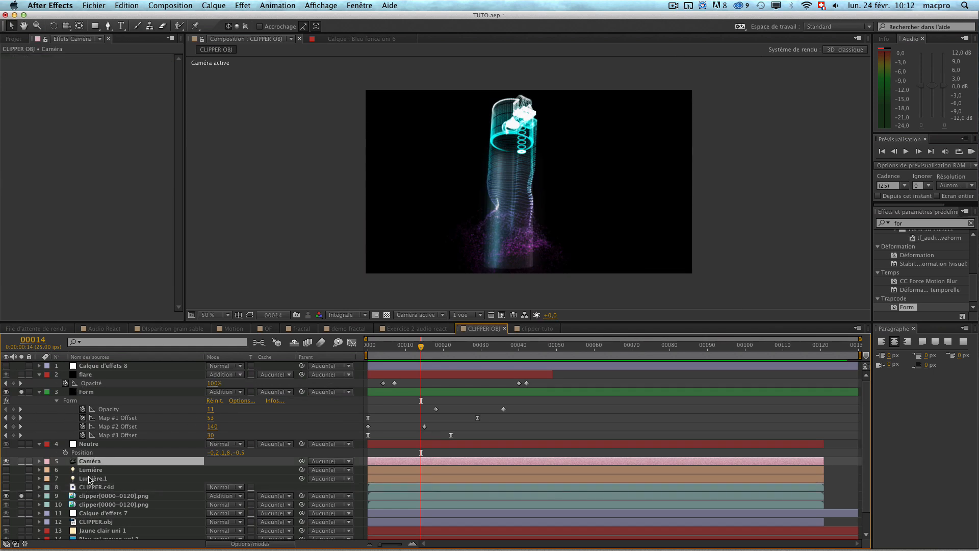
{"action": "left_click", "coordinate": [537, 328]}
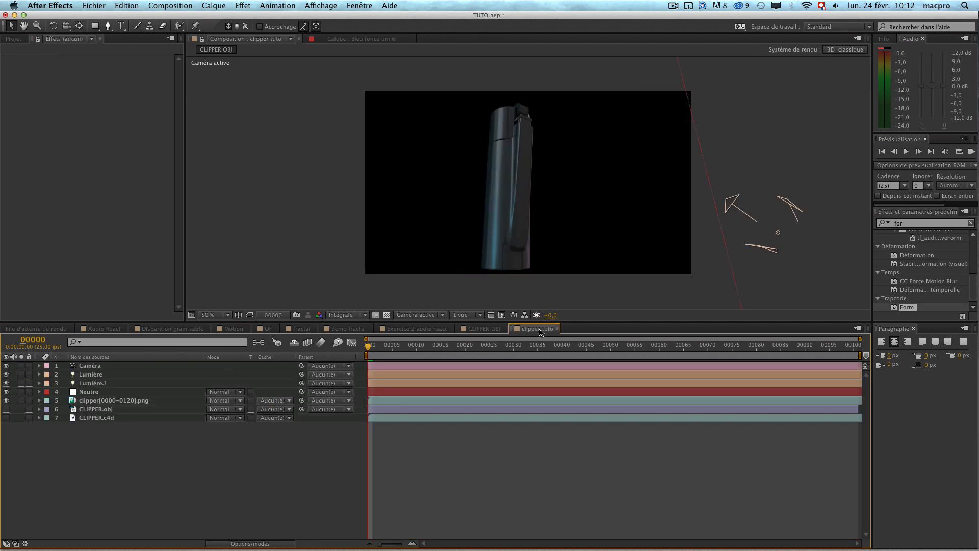
{"action": "left_click", "coordinate": [91, 392]}
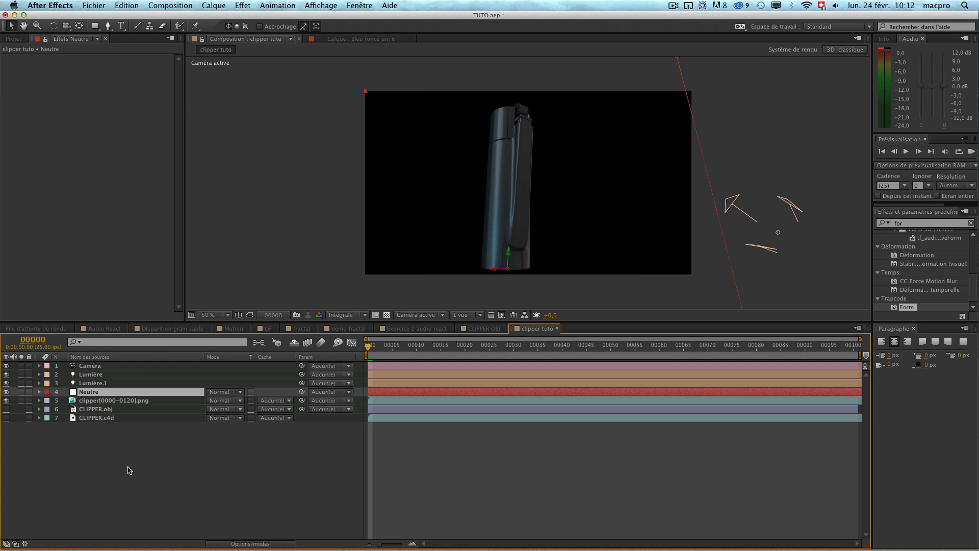
{"action": "left_click", "coordinate": [129, 466]}
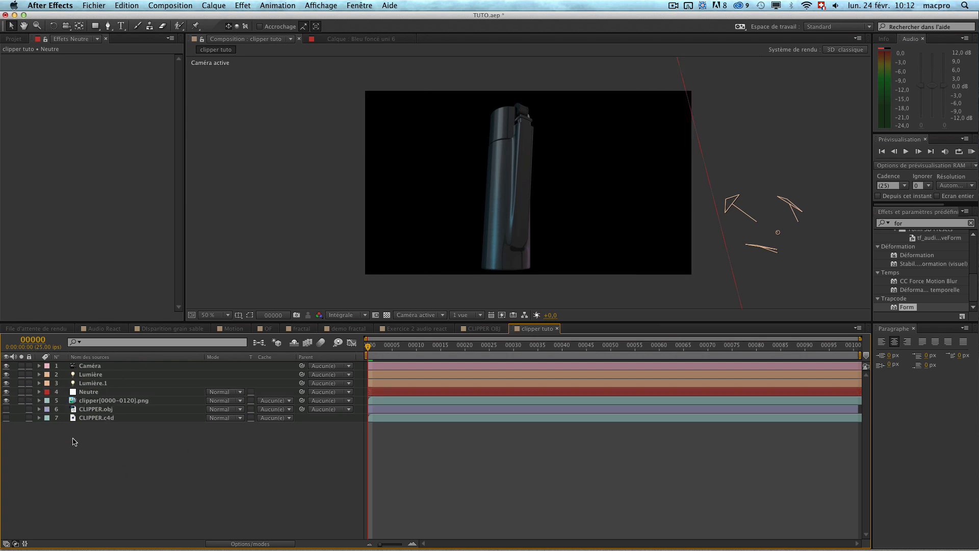
Create a white 1280 x 720 solid and apply the Trapcode Form effect to it.
{"action": "key", "text": "super+y"}
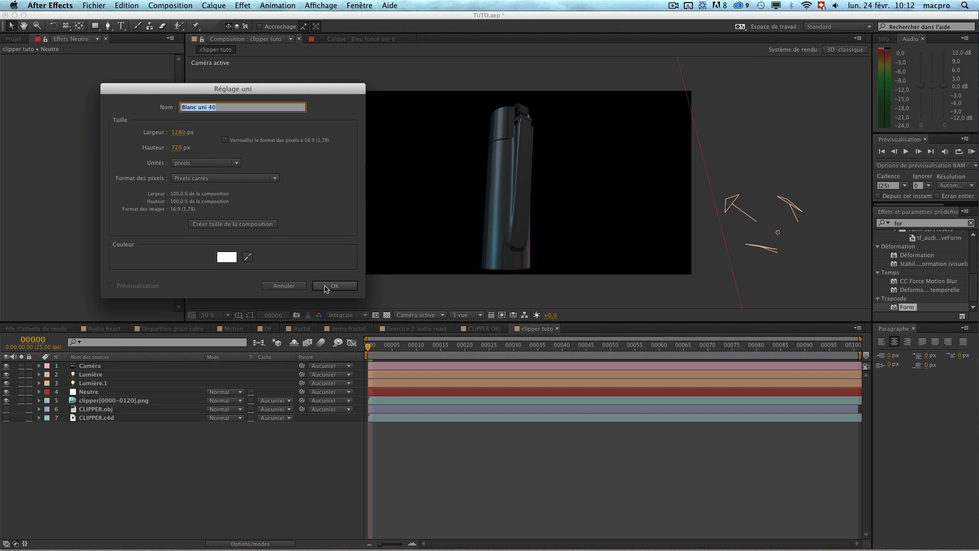
{"action": "left_click", "coordinate": [326, 286]}
{"action": "double_click", "coordinate": [907, 307]}
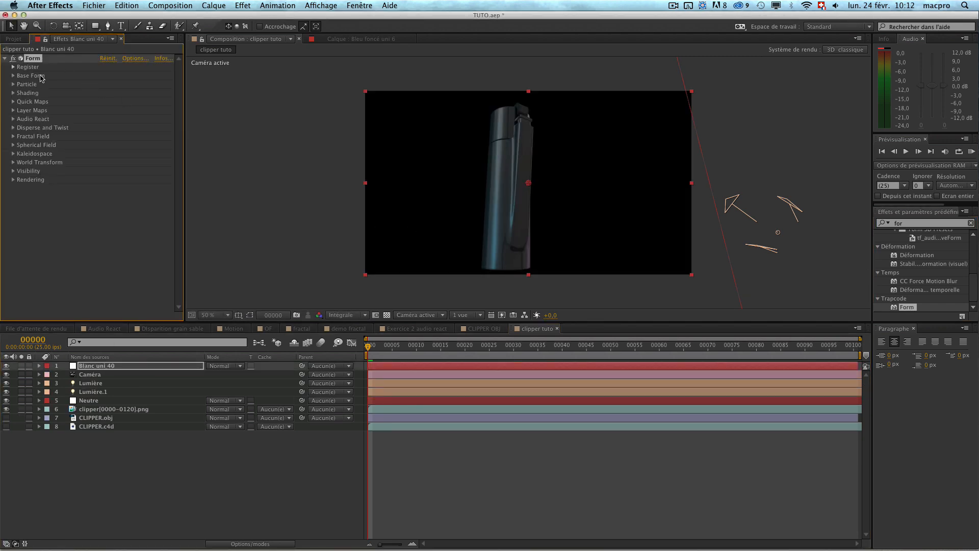
Set Form's Base Form to OBJ Model and choose the CLIPPER.obj layer as its 3D Model.
{"action": "left_click", "coordinate": [13, 76]}
{"action": "left_click", "coordinate": [123, 84]}
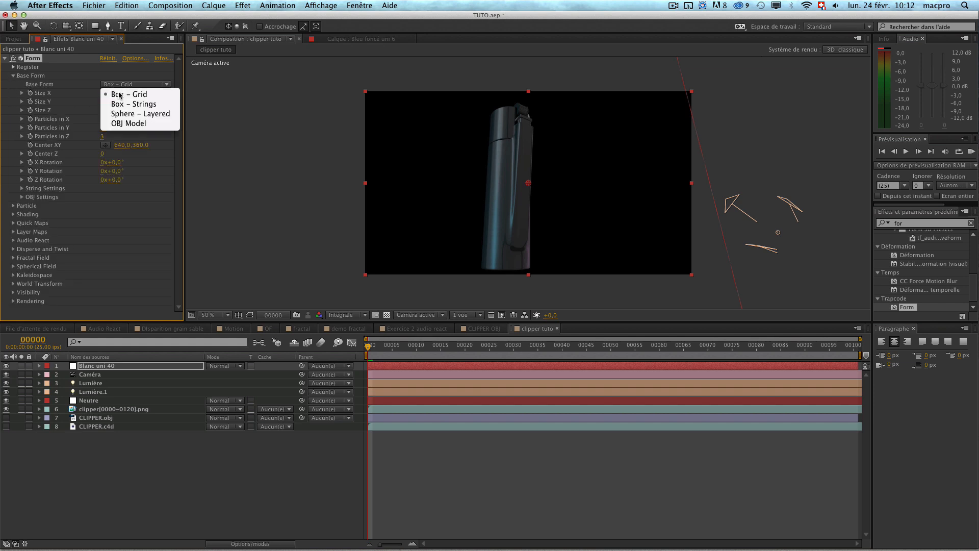
{"action": "left_click", "coordinate": [105, 125]}
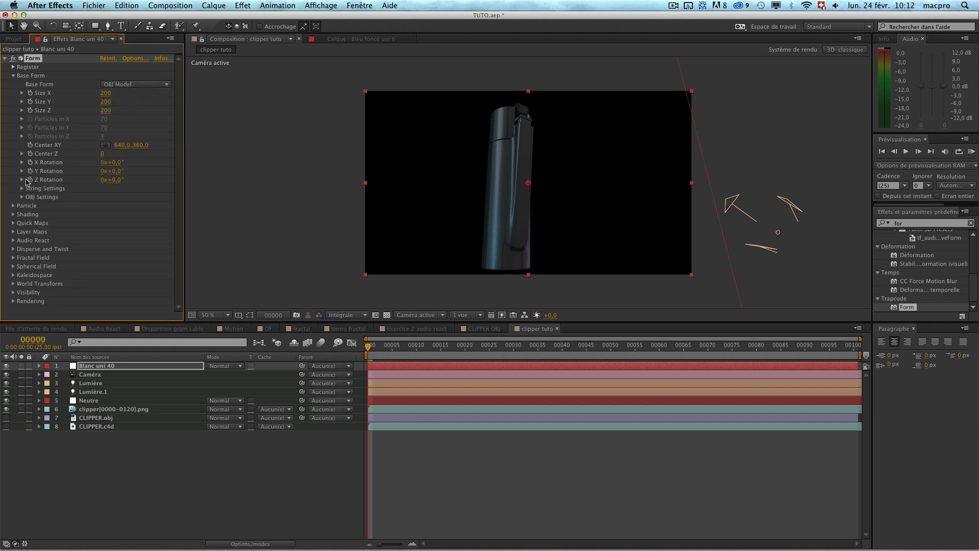
{"action": "left_click", "coordinate": [22, 197]}
{"action": "left_click", "coordinate": [123, 206]}
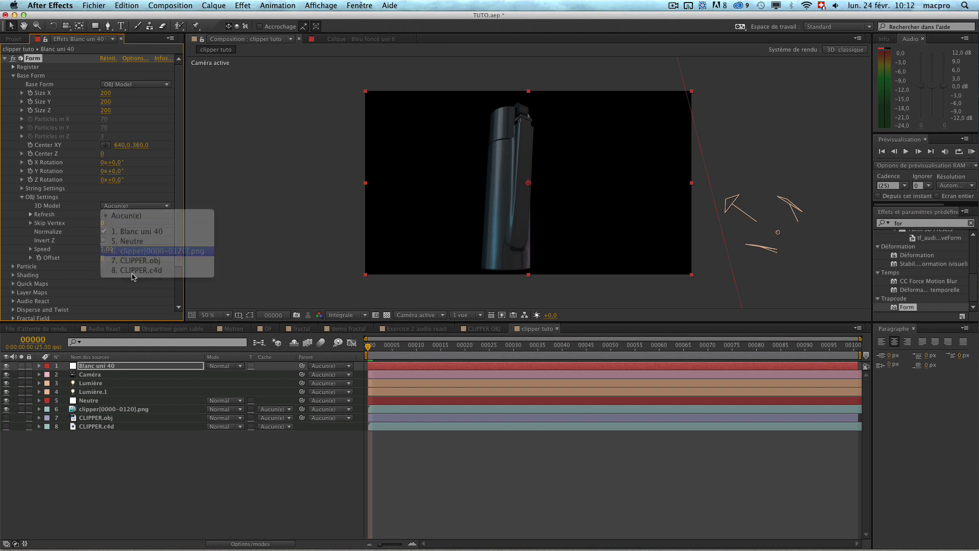
{"action": "left_click", "coordinate": [127, 254]}
{"action": "left_click", "coordinate": [131, 206]}
{"action": "left_click", "coordinate": [130, 263]}
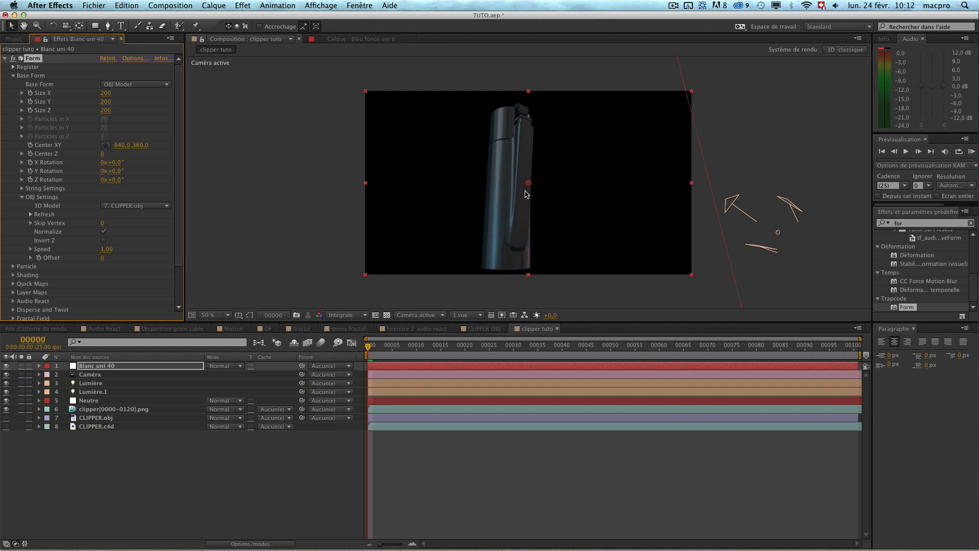
Try turning off Normalize in Form's OBJ settings and setting the particle Size to 0.
{"action": "left_click", "coordinate": [104, 232]}
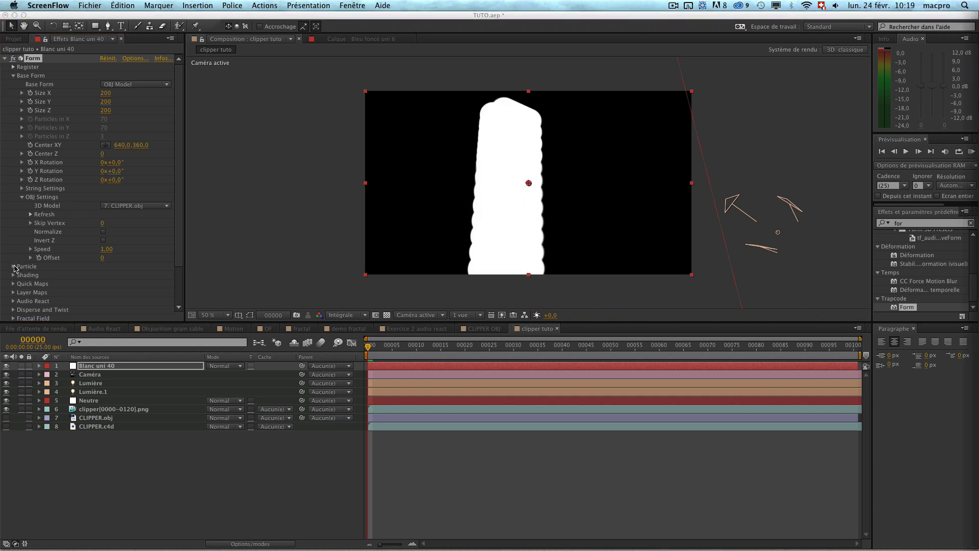
{"action": "left_click", "coordinate": [15, 269]}
{"action": "left_click", "coordinate": [13, 266]}
{"action": "scroll", "coordinate": [87, 255], "scroll_direction": "down", "scroll_amount": 5}
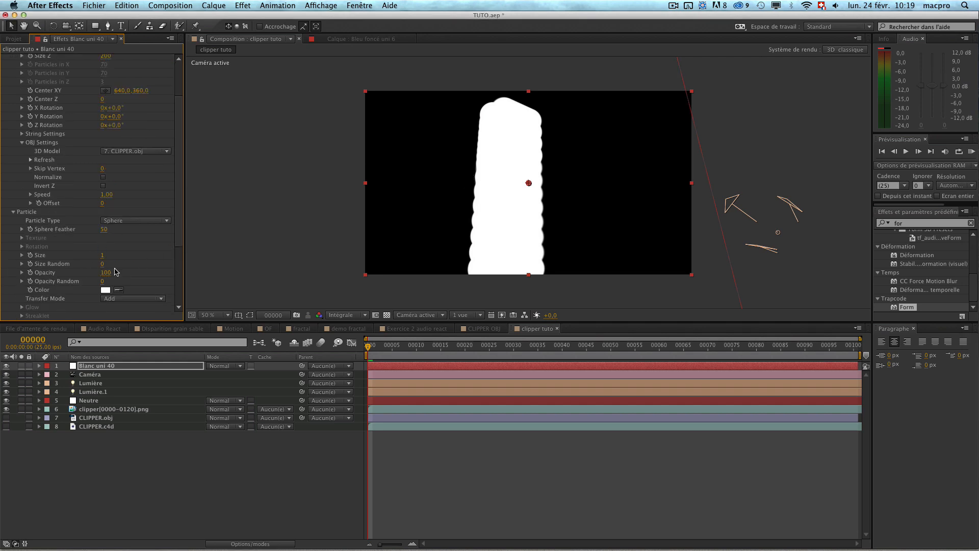
{"action": "left_click", "coordinate": [102, 256]}
{"action": "key", "text": "Return"}
{"action": "left_click", "coordinate": [104, 255]}
{"action": "type", "text": "0"}
{"action": "key", "text": "Return"}
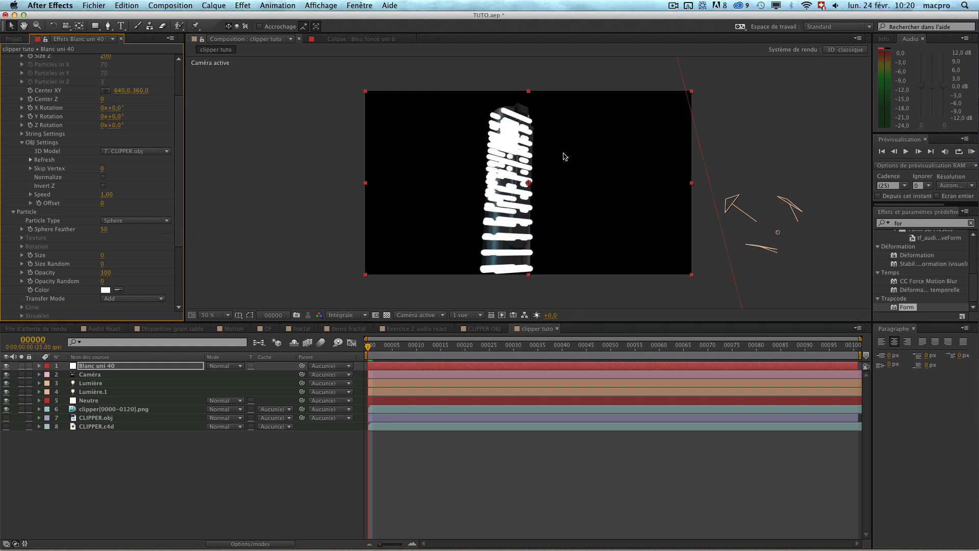
Turn Normalize back on for the OBJ model and set the particle Size to 1.
{"action": "left_click", "coordinate": [103, 177]}
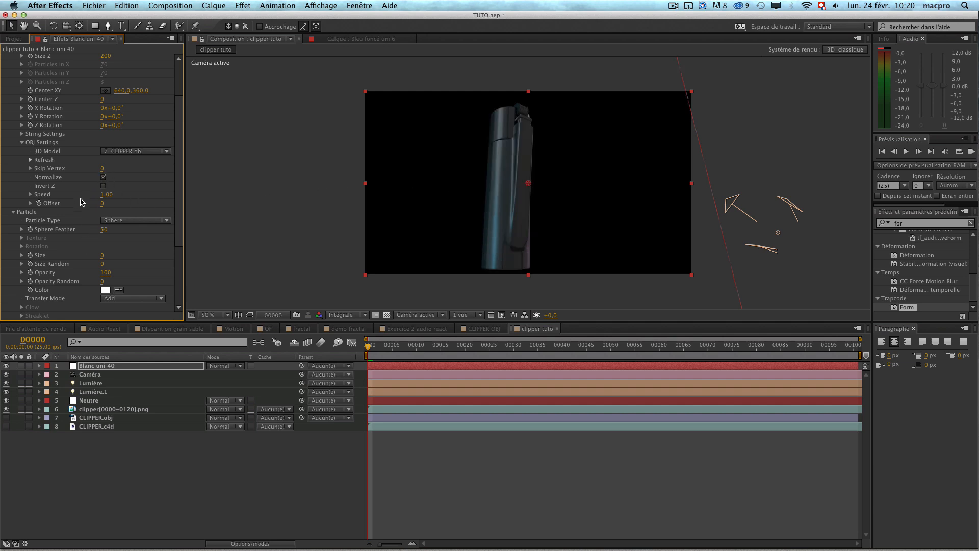
{"action": "left_click", "coordinate": [102, 256]}
{"action": "type", "text": "0,21"}
{"action": "key", "text": "Return"}
Set the Base Form's Center XY to 0, 0.
{"action": "left_click", "coordinate": [120, 91]}
{"action": "type", "text": "0"}
{"action": "key", "text": "Tab"}
{"action": "type", "text": "0"}
{"action": "key", "text": "Return"}
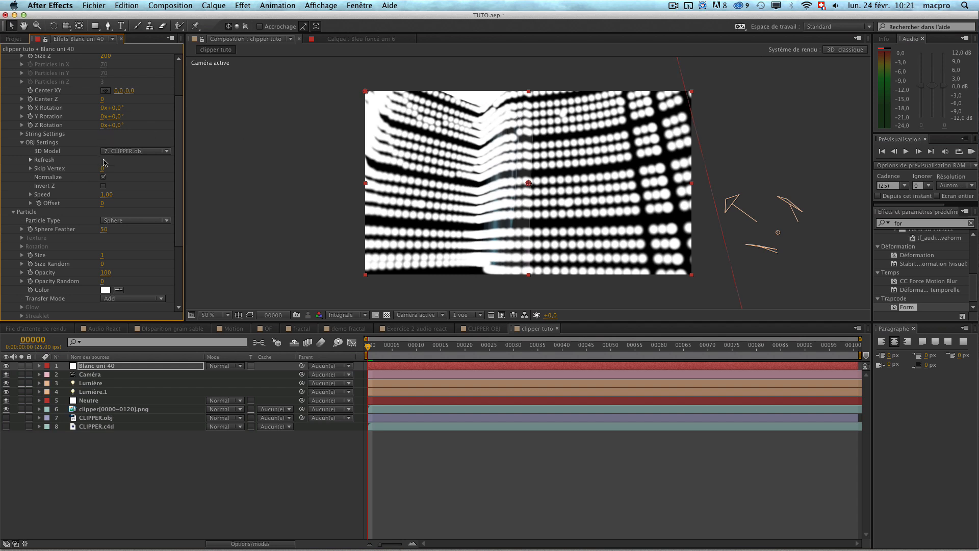
Reduce Form's World Transform Scale to 7.
{"action": "scroll", "coordinate": [173, 169], "scroll_direction": "down", "scroll_amount": 5}
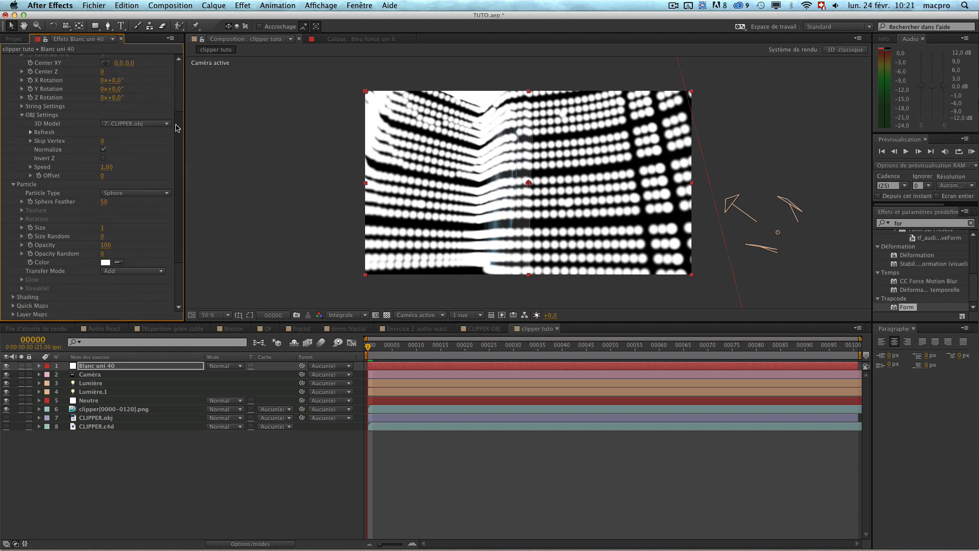
{"action": "left_click", "coordinate": [13, 299]}
{"action": "scroll", "coordinate": [77, 286], "scroll_direction": "down", "scroll_amount": 2}
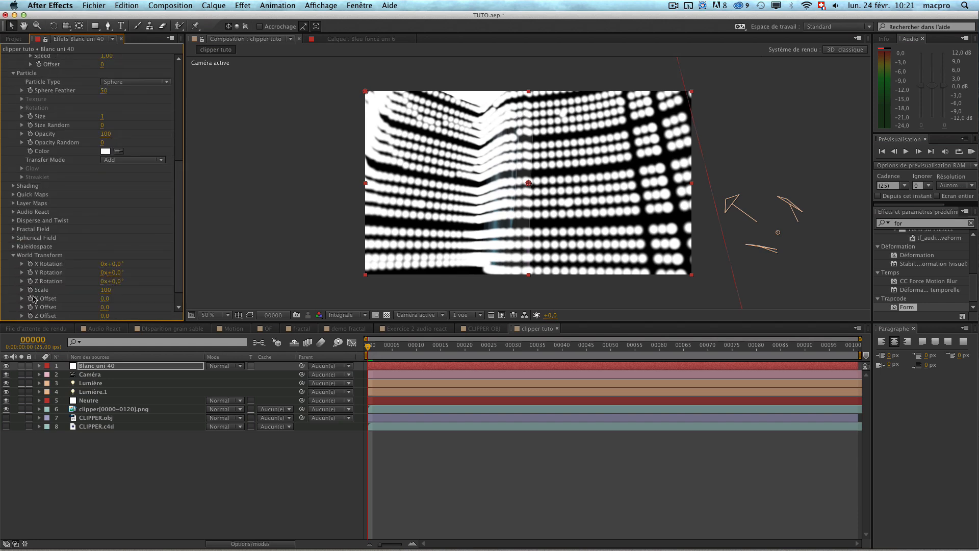
{"action": "left_click_drag", "start_coordinate": [99, 291], "coordinate": [98, 291]}
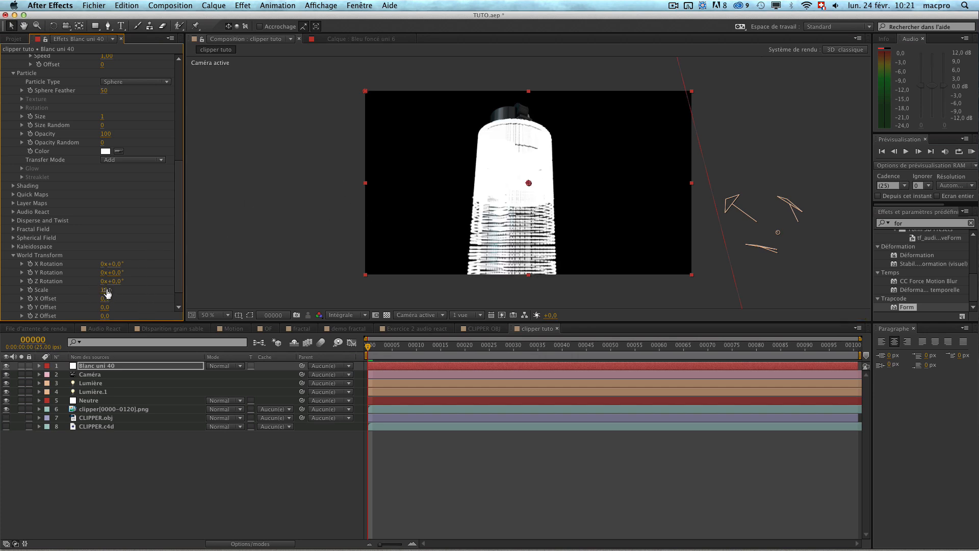
{"action": "left_click", "coordinate": [100, 290]}
{"action": "type", "text": "7"}
{"action": "key", "text": "Return"}
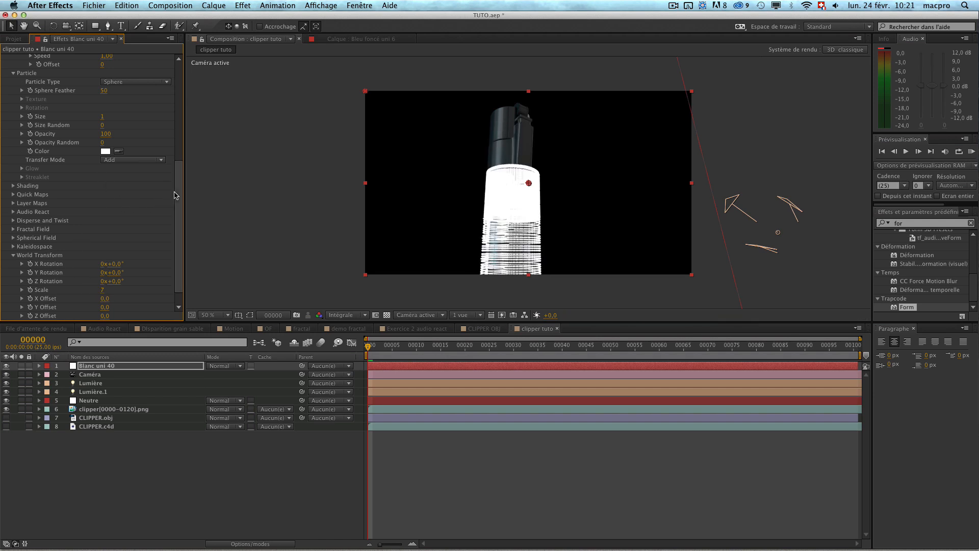
Set the Y value of the Base Form's Center XY to 1.
{"action": "left_click_drag", "start_coordinate": [178, 198], "coordinate": [174, 97]}
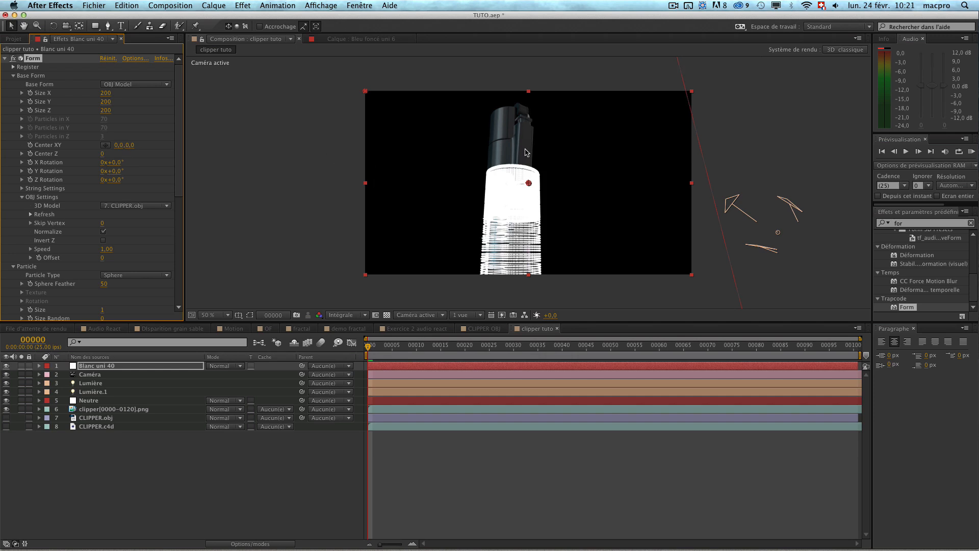
{"action": "left_click", "coordinate": [130, 146]}
{"action": "type", "text": "1"}
{"action": "key", "text": "Return"}
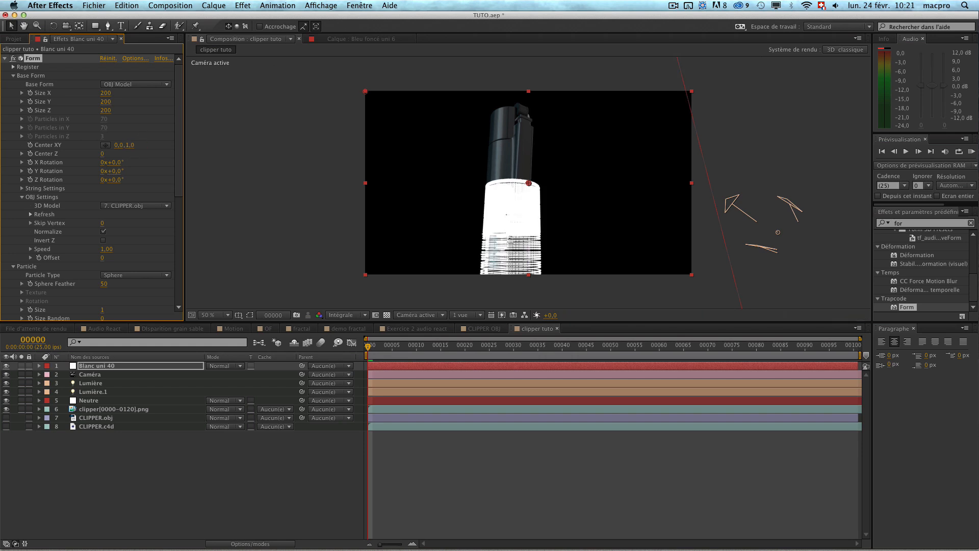
Try the values -3, -3.5 and -4.5 for the Y value of the Base Form's Center XY.
{"action": "left_click", "coordinate": [130, 146]}
{"action": "type", "text": "-3"}
{"action": "key", "text": "Return"}
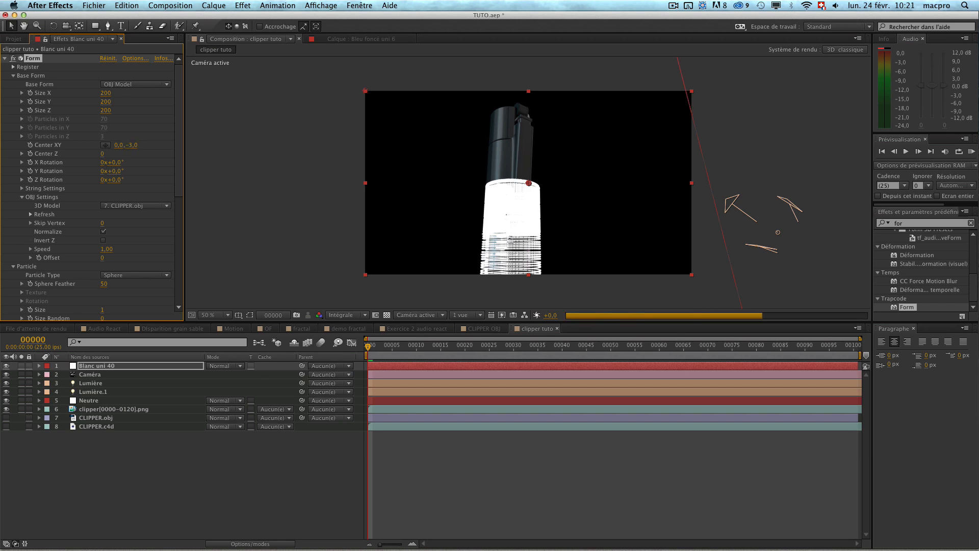
{"action": "left_click", "coordinate": [134, 146]}
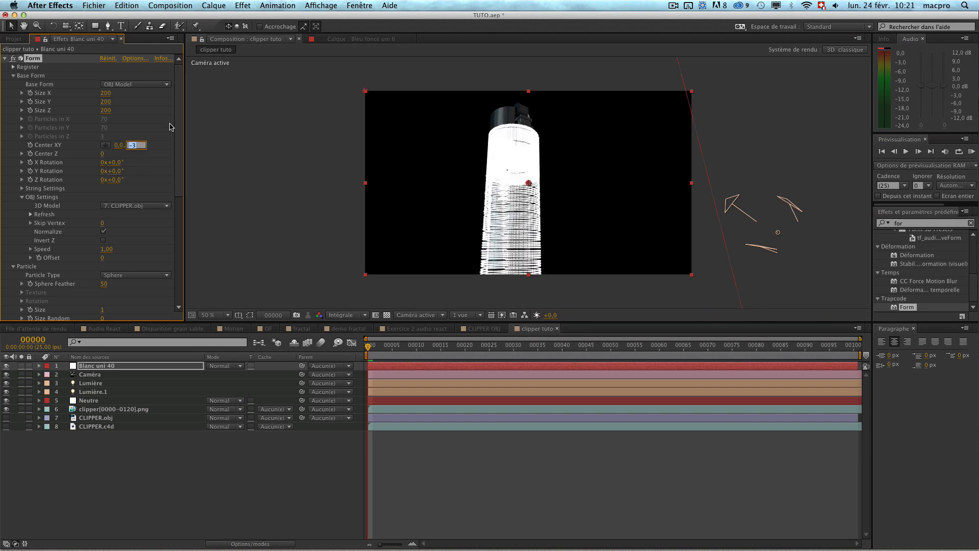
{"action": "type", "text": "-3,5"}
{"action": "key", "text": "Return"}
{"action": "left_click", "coordinate": [132, 145]}
{"action": "type", "text": "-"}
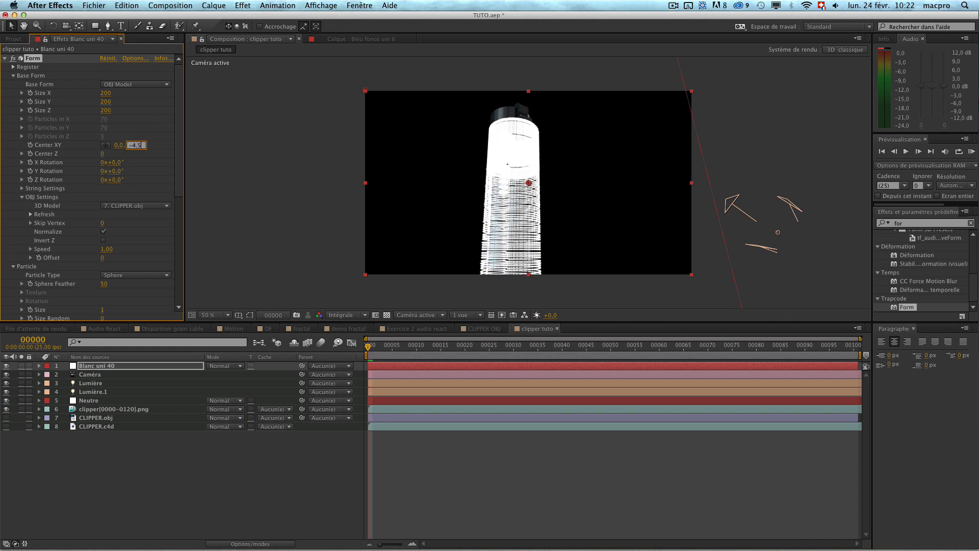
{"action": "type", "text": "4,5"}
{"action": "key", "text": "Return"}
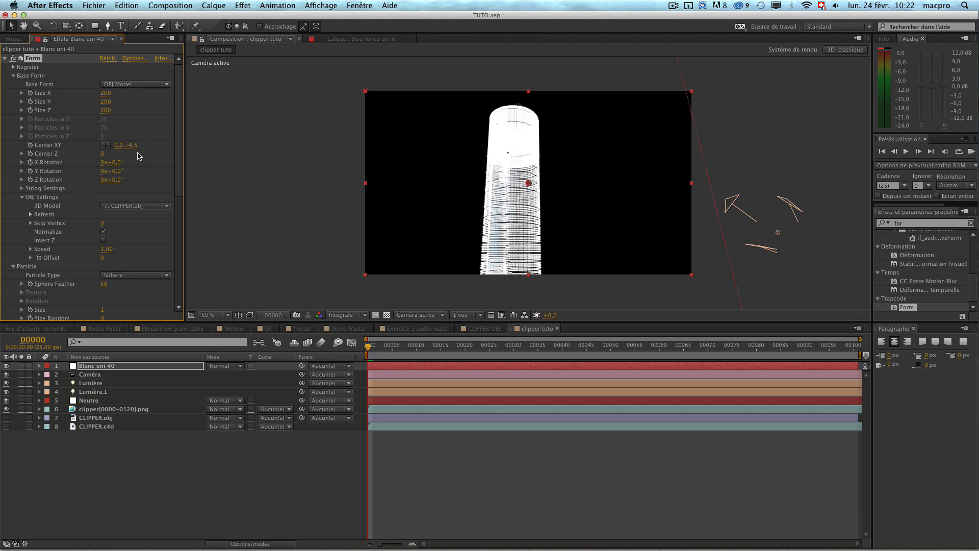
Set the Base Form's Center XY Y value to -5 and turn on Invert Z for the OBJ model.
{"action": "left_click", "coordinate": [132, 145]}
{"action": "type", "text": "-5"}
{"action": "key", "text": "Return"}
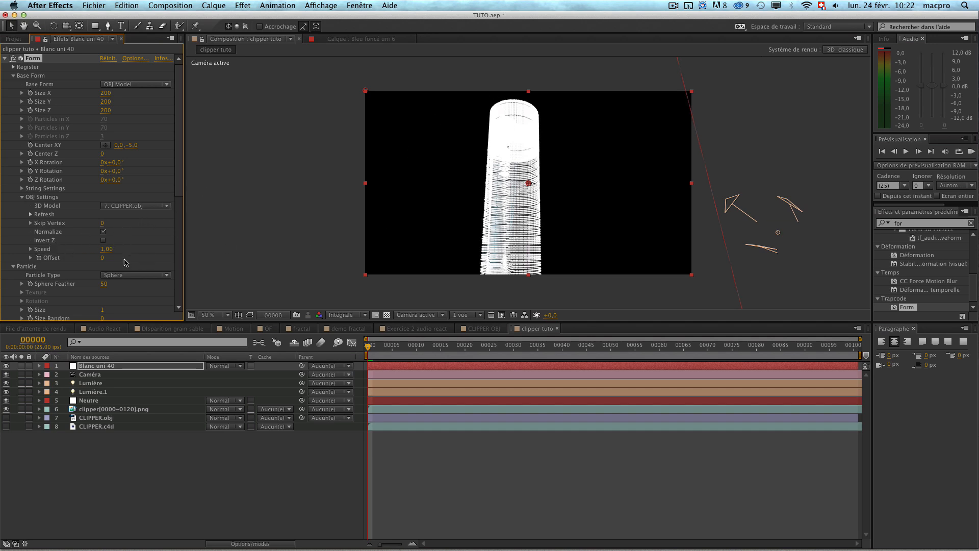
{"action": "left_click", "coordinate": [103, 241]}
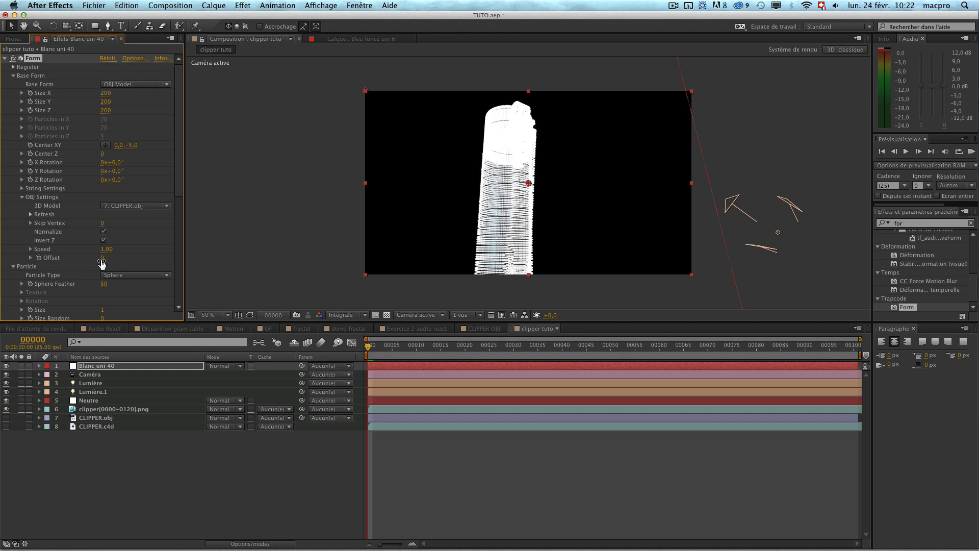
Lower the Form particles' Opacity to 10.
{"action": "scroll", "coordinate": [176, 196], "scroll_direction": "down", "scroll_amount": 5}
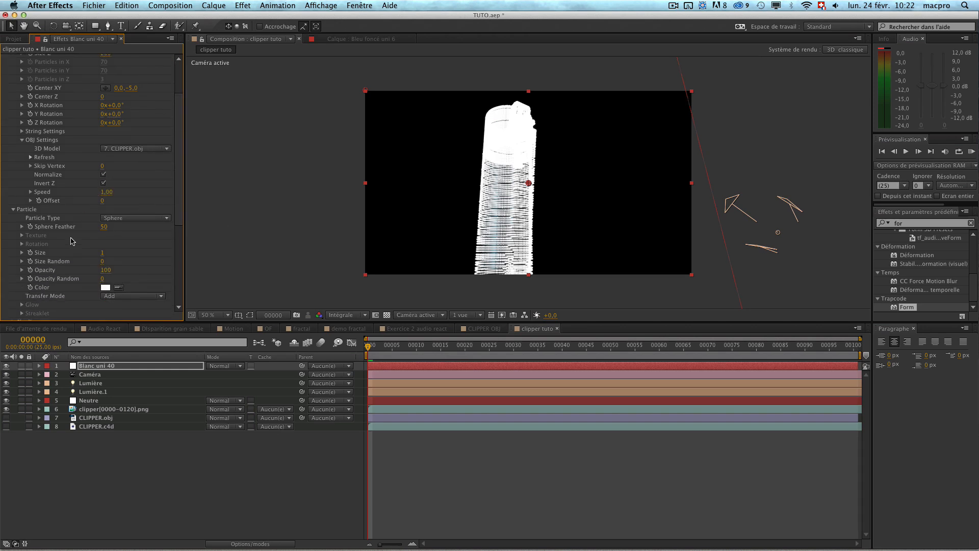
{"action": "left_click", "coordinate": [106, 270]}
{"action": "type", "text": "10"}
{"action": "key", "text": "Return"}
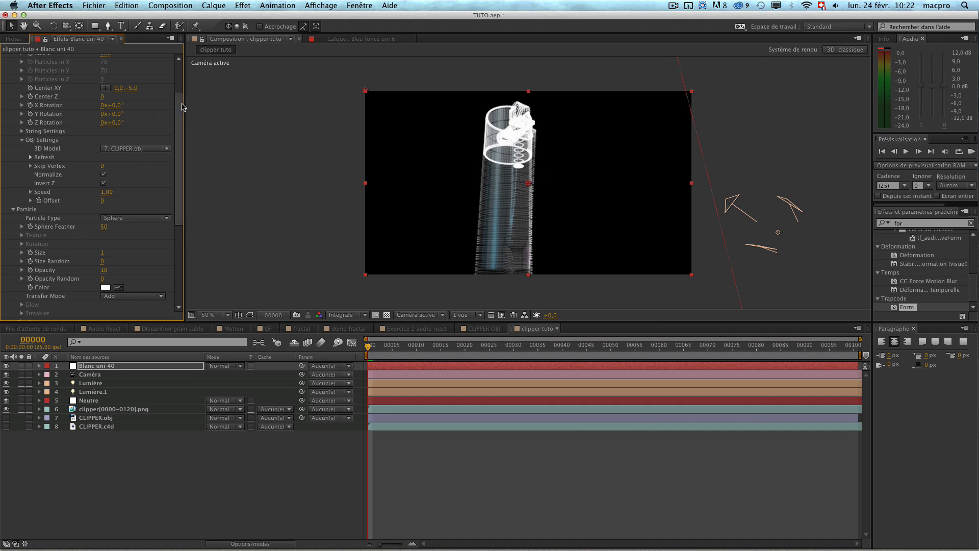
Try a World Transform Scale of 5 for Form, and settle on 6.
{"action": "scroll", "coordinate": [133, 150], "scroll_direction": "down", "scroll_amount": 5}
{"action": "left_click", "coordinate": [103, 271]}
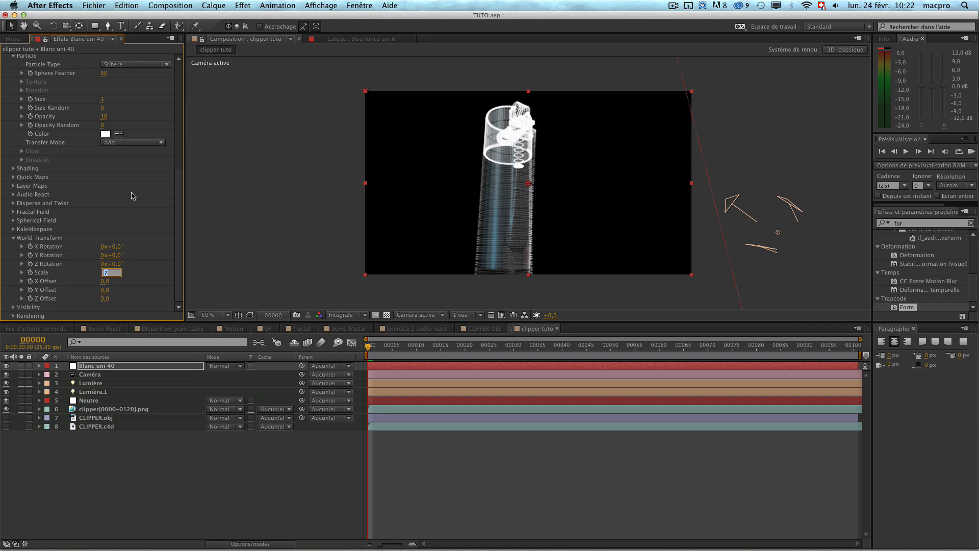
{"action": "type", "text": "5"}
{"action": "key", "text": "Return"}
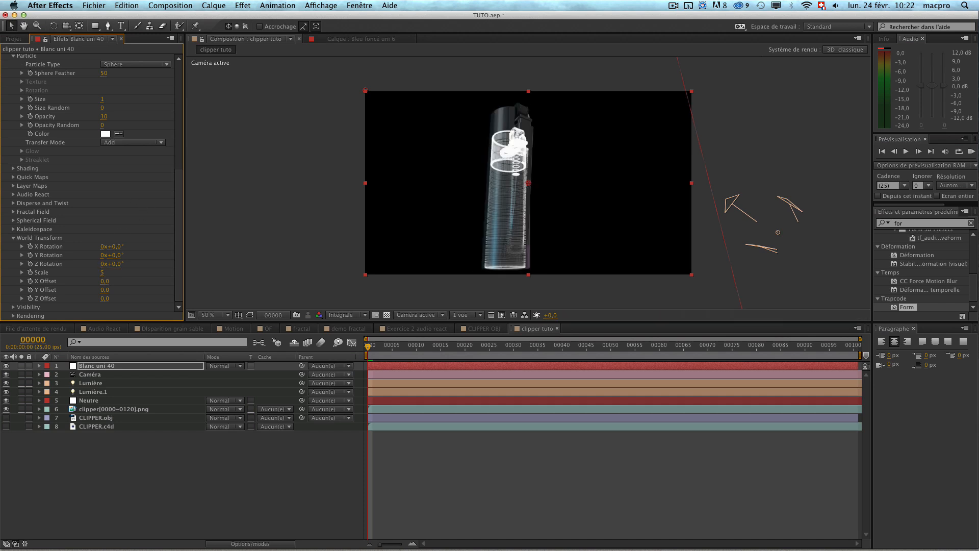
{"action": "left_click", "coordinate": [103, 273]}
{"action": "key", "text": "Return"}
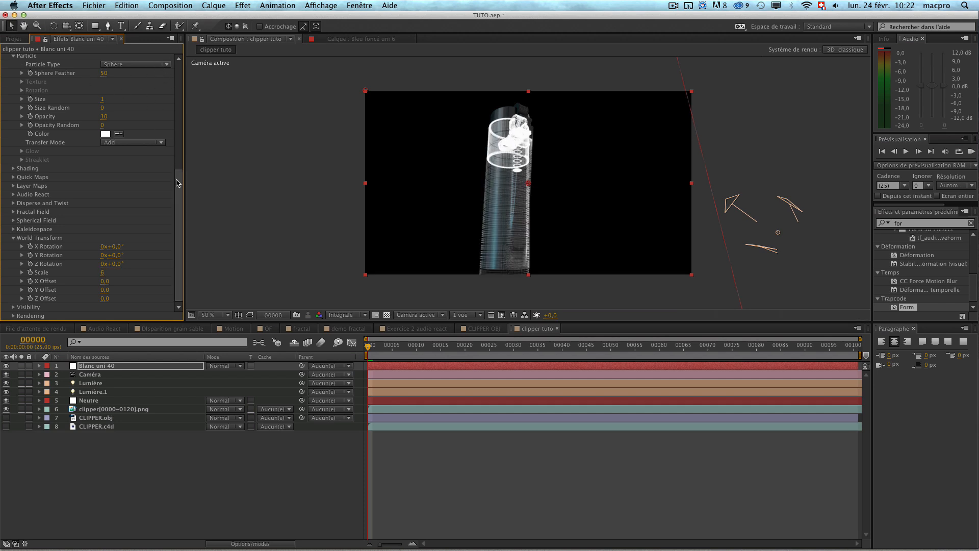
Set the Y value of the Base Form's Center XY to -6.
{"action": "scroll", "coordinate": [177, 182], "scroll_direction": "up", "scroll_amount": 8}
{"action": "left_click", "coordinate": [135, 146]}
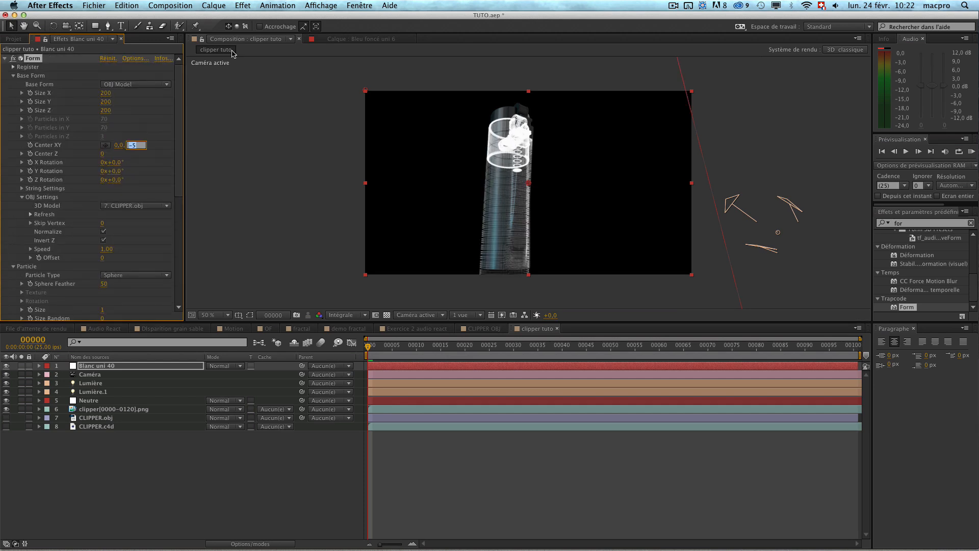
{"action": "type", "text": "-6"}
{"action": "key", "text": "Return"}
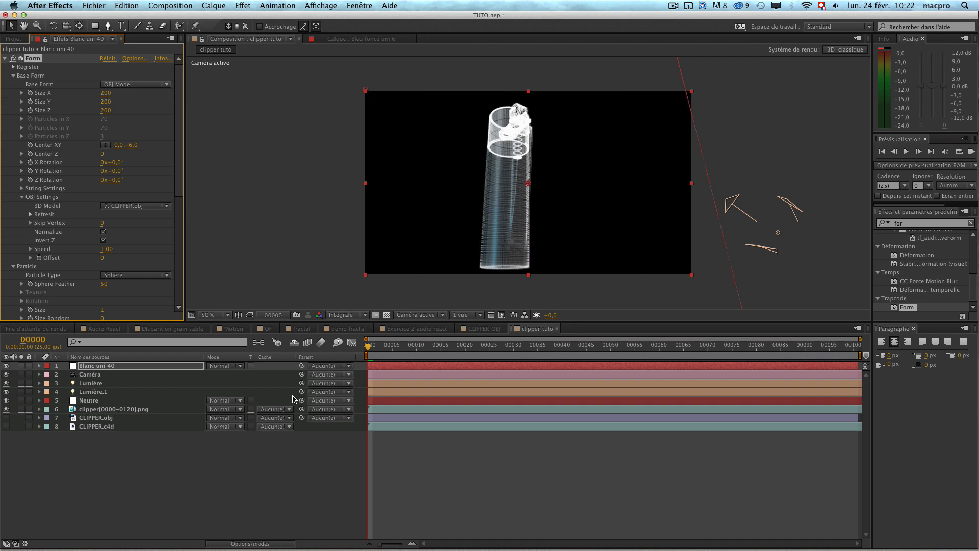
Reveal the Caméra layer's keyframes and inspect the Neutre, Caméra and two Lumière layers in the CLIPPER OBJ composition.
{"action": "left_click", "coordinate": [92, 373]}
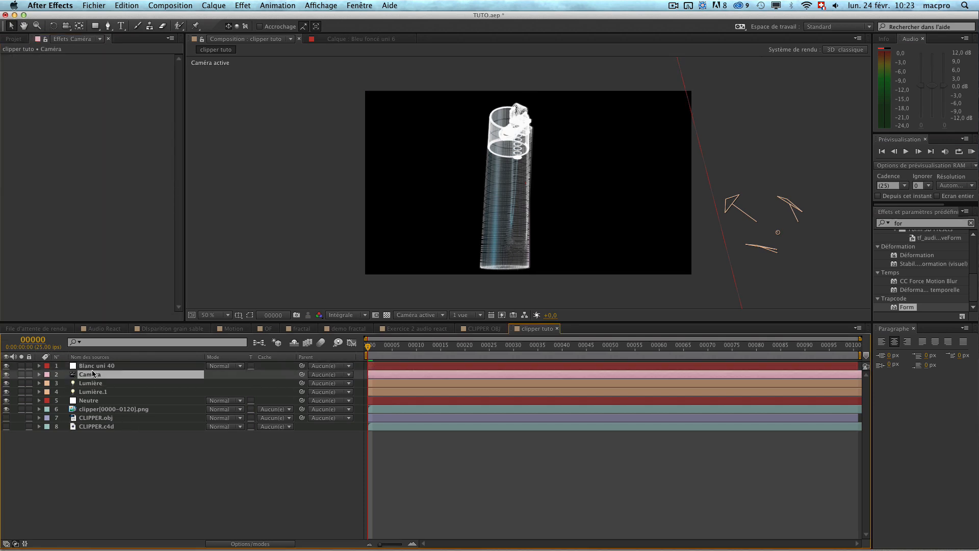
{"action": "key", "text": "u"}
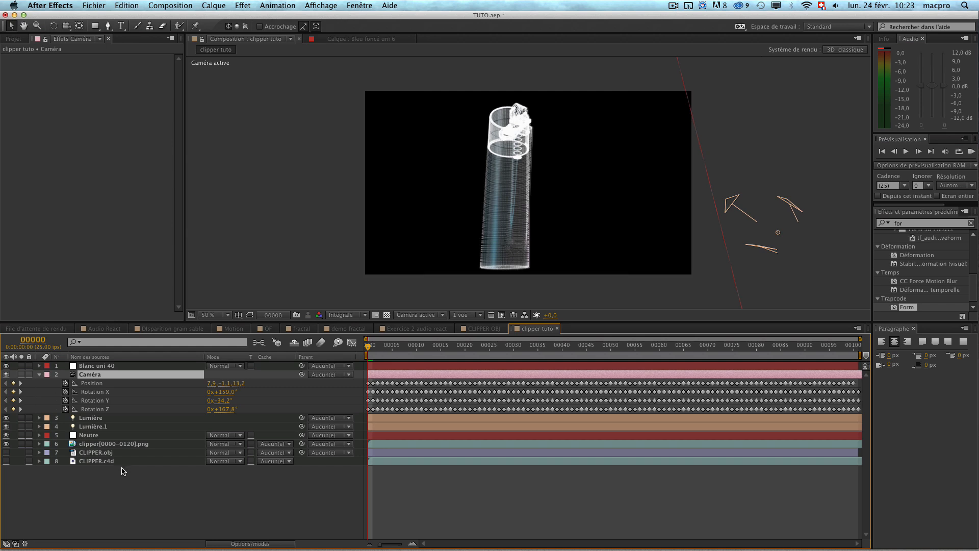
{"action": "left_click", "coordinate": [473, 329]}
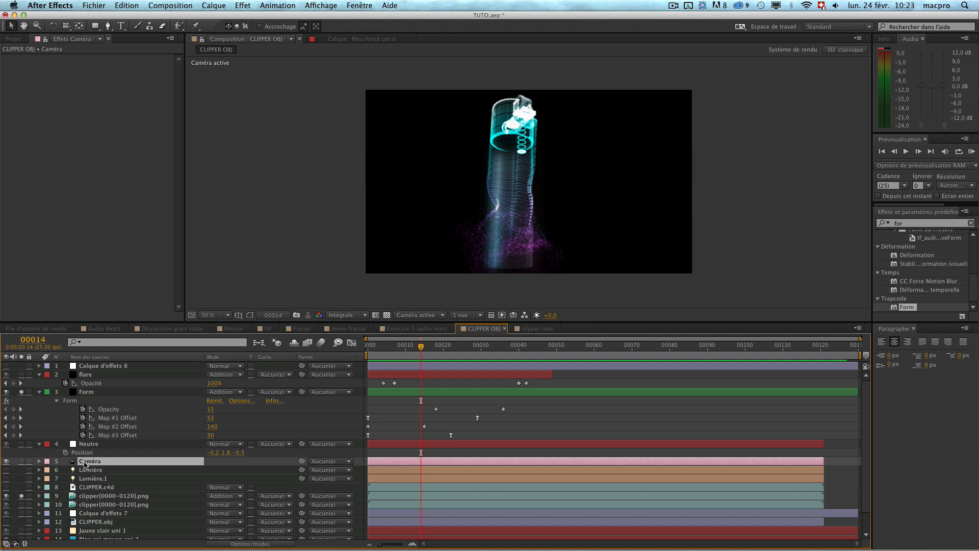
{"action": "left_click", "coordinate": [84, 444], "text": "shift"}
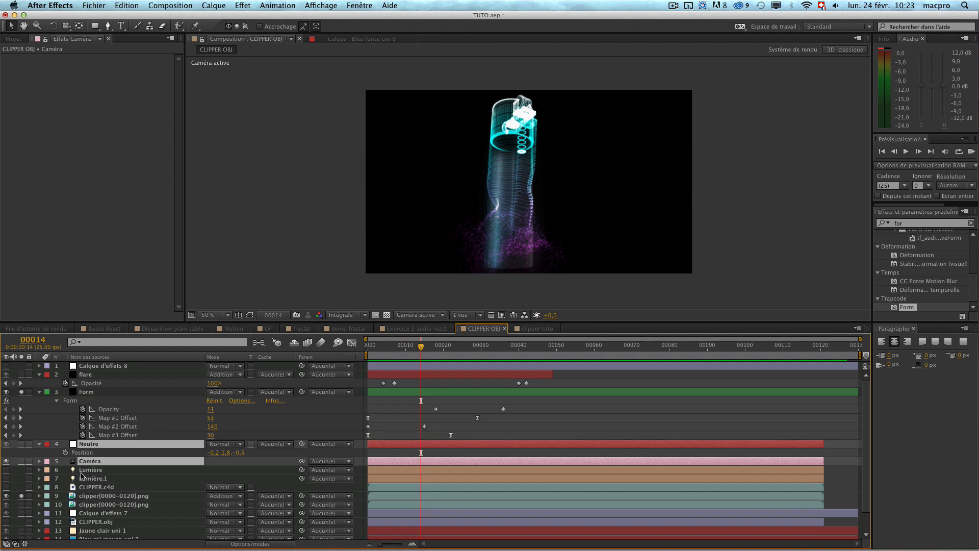
{"action": "left_click", "coordinate": [87, 470], "text": "shift"}
{"action": "left_click", "coordinate": [89, 478], "text": "shift"}
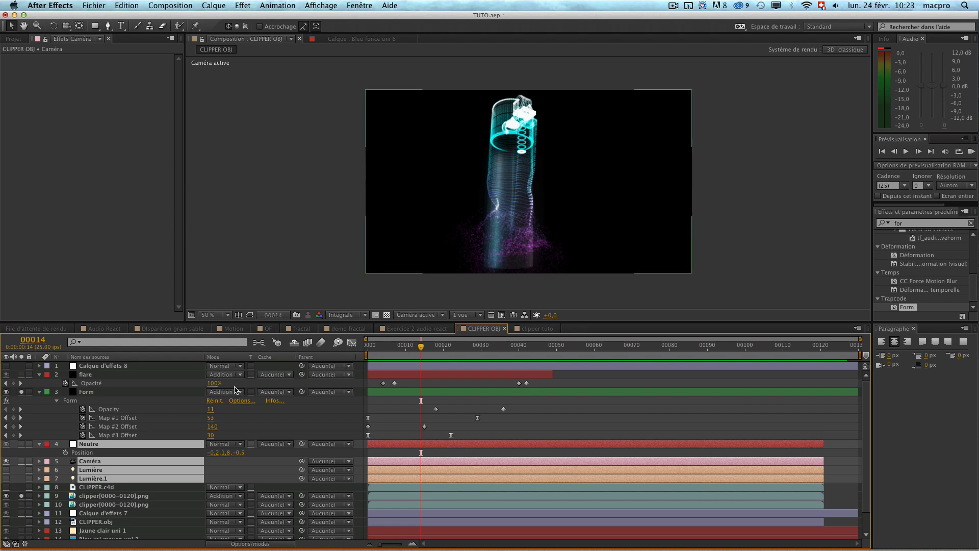
Return to the clipper tuto composition and preview the particle model with the camera animation.
{"action": "left_click", "coordinate": [537, 328]}
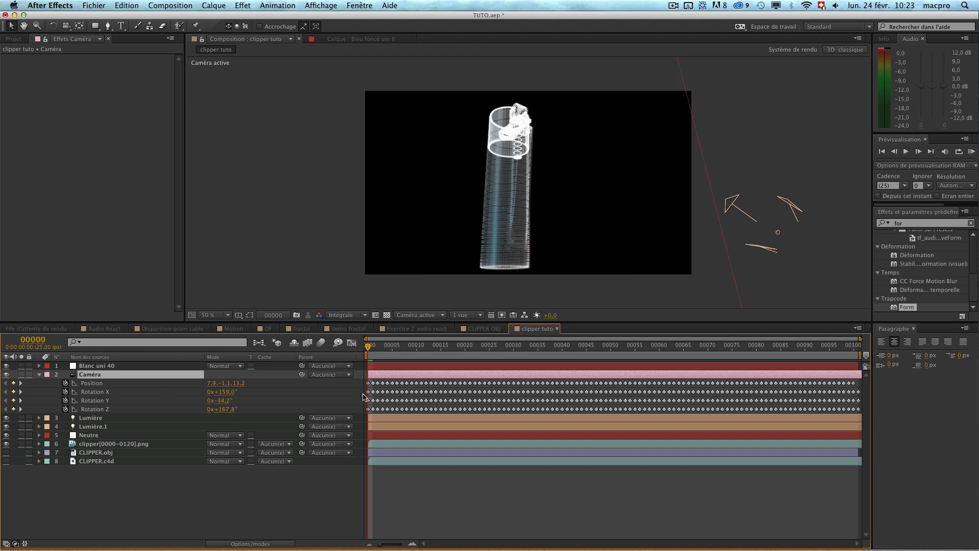
{"action": "key", "text": "KP_0"}
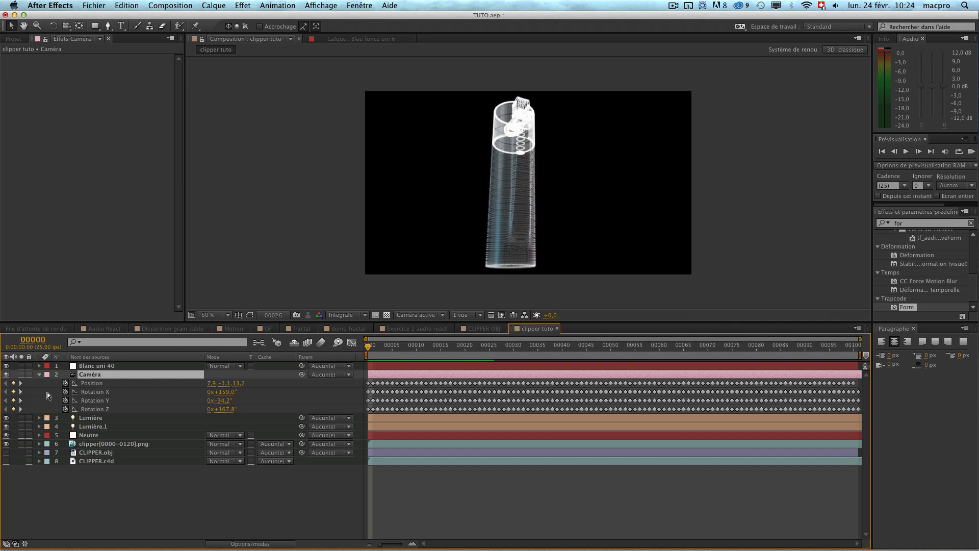
{"action": "key", "text": "space"}
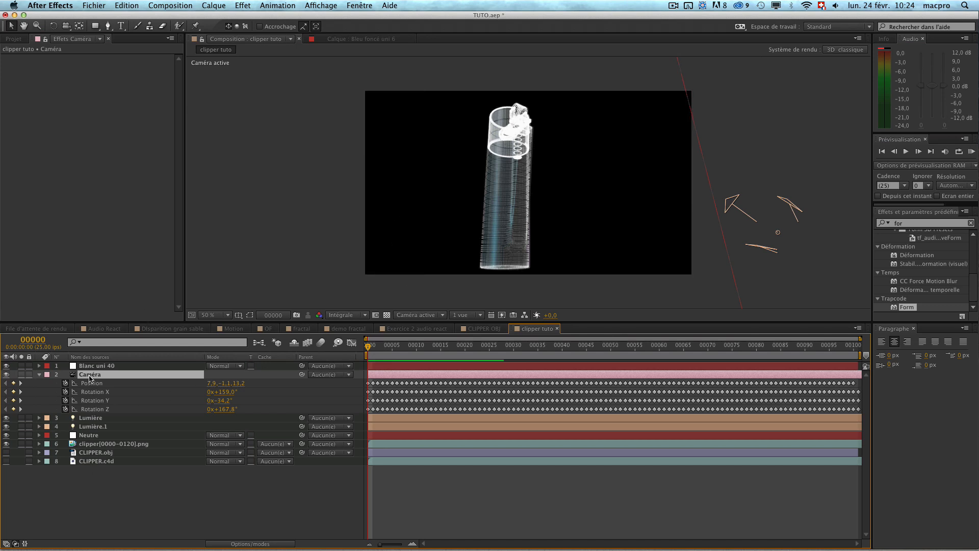
Review the Form settings on the Blanc uni 40 layer and save the project.
{"action": "key", "text": "super+Up"}
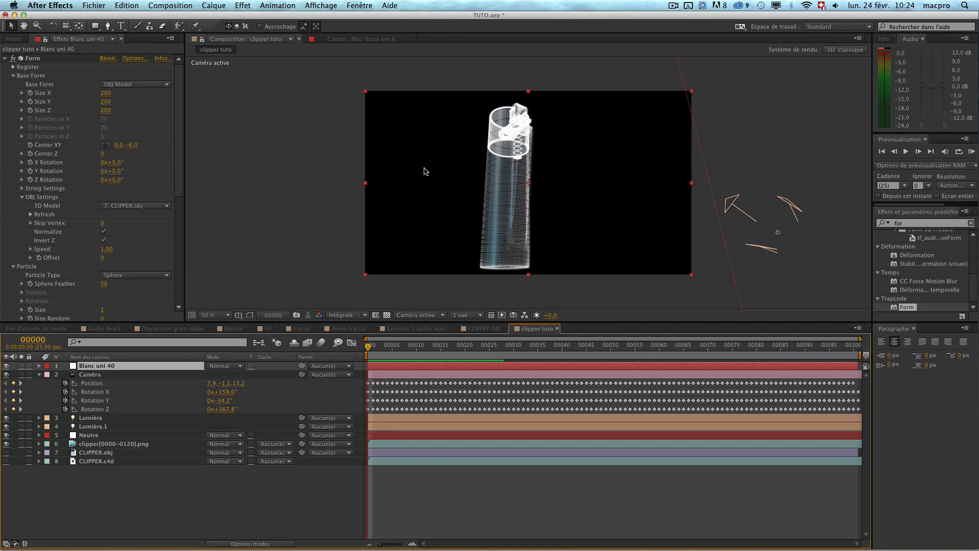
{"action": "left_click_drag", "start_coordinate": [180, 142], "coordinate": [179, 250]}
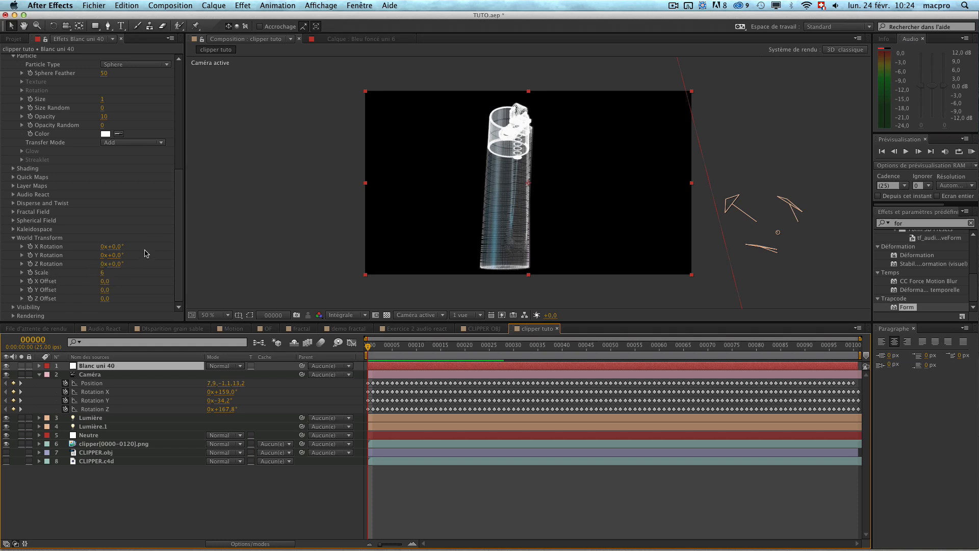
{"action": "left_click_drag", "start_coordinate": [177, 240], "coordinate": [172, 155]}
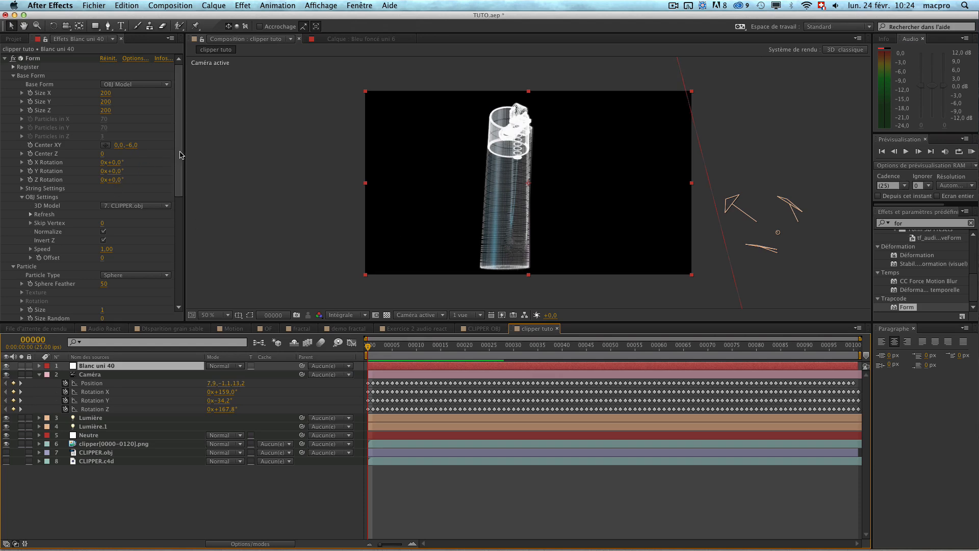
{"action": "scroll", "coordinate": [174, 199], "scroll_direction": "down", "scroll_amount": 5}
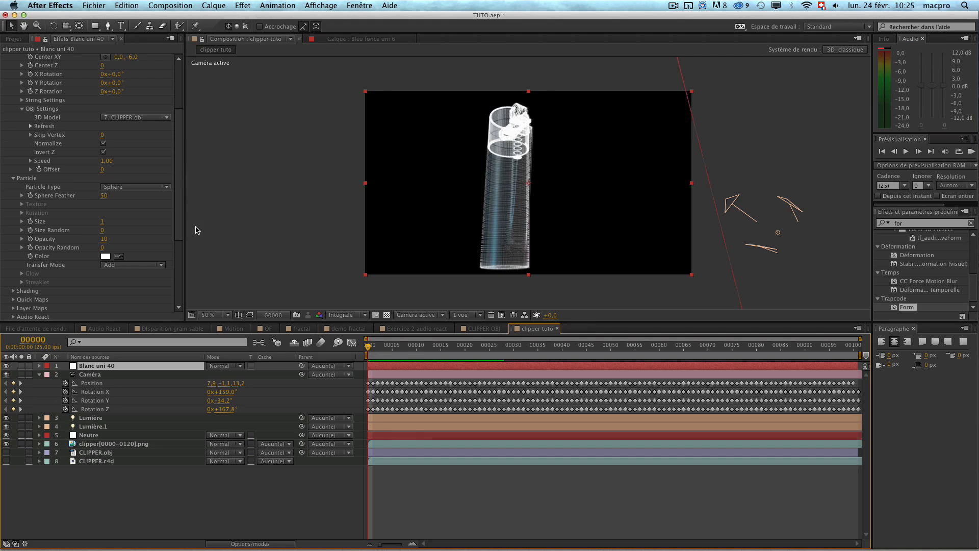
{"action": "key", "text": "super+s"}
Scrub through the finished effect in the CLIPPER OBJ composition and return to clipper tuto.
{"action": "left_click", "coordinate": [480, 329]}
{"action": "left_click_drag", "start_coordinate": [424, 348], "coordinate": [451, 358]}
{"action": "left_click", "coordinate": [528, 331]}
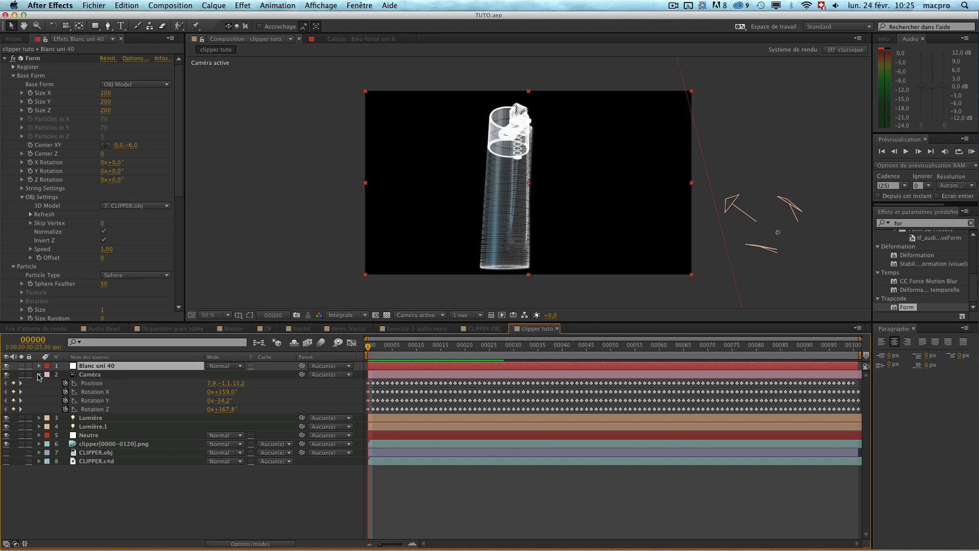
Collapse the Caméra layer's properties and solo the Blanc uni 40 layer.
{"action": "left_click", "coordinate": [38, 377]}
{"action": "left_click", "coordinate": [20, 368]}
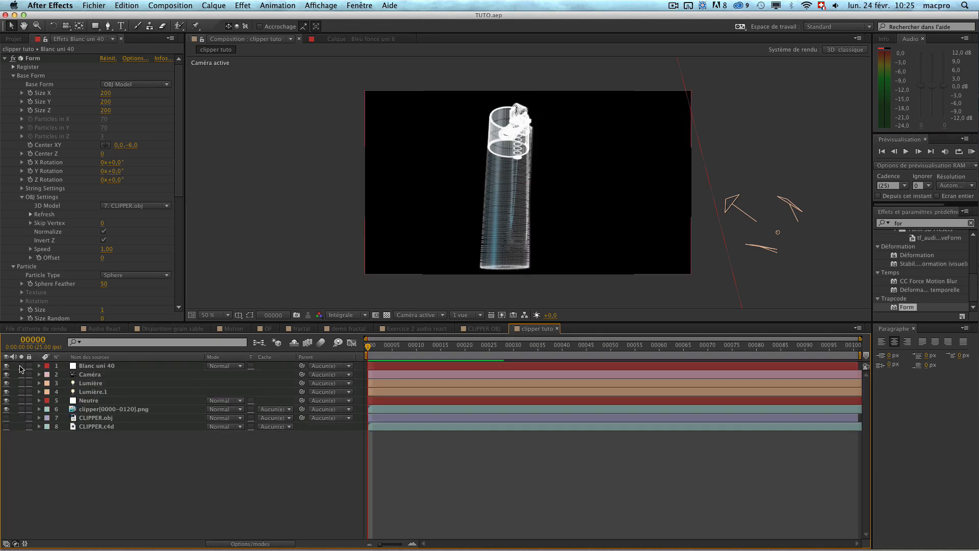
{"action": "left_click", "coordinate": [20, 367]}
Apply the white, cyan and blue gradient preset to the Color Map in Form's Quick Maps.
{"action": "left_click_drag", "start_coordinate": [176, 161], "coordinate": [177, 251]}
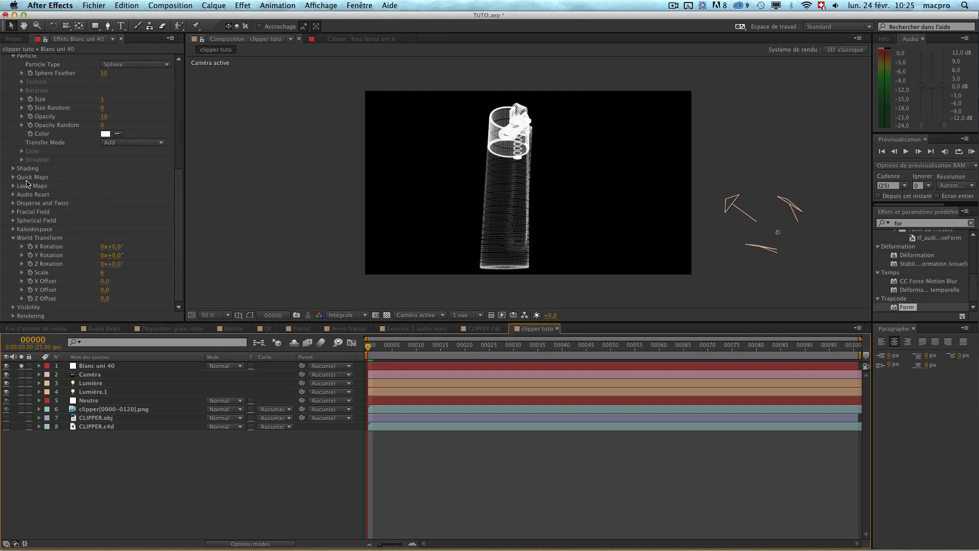
{"action": "left_click", "coordinate": [12, 177]}
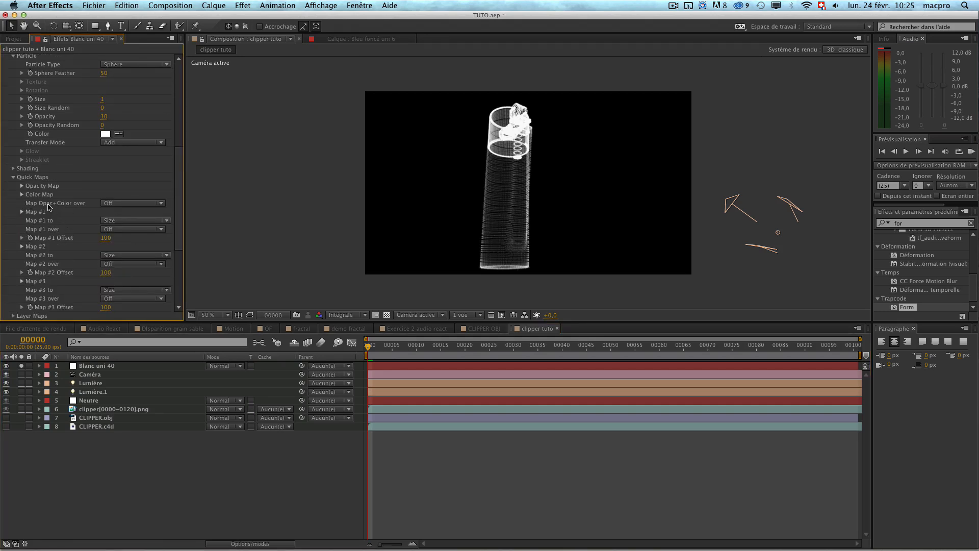
{"action": "left_click", "coordinate": [21, 195]}
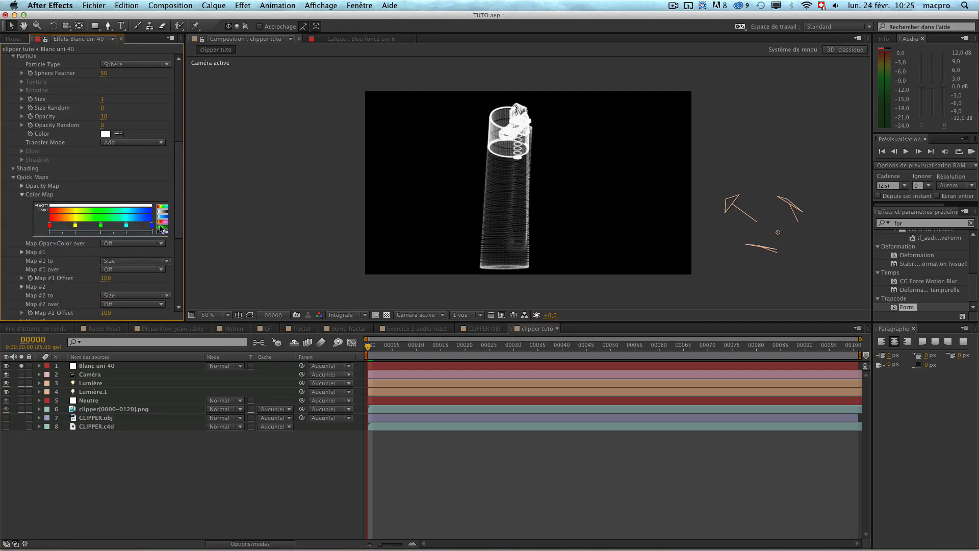
{"action": "left_click", "coordinate": [76, 229]}
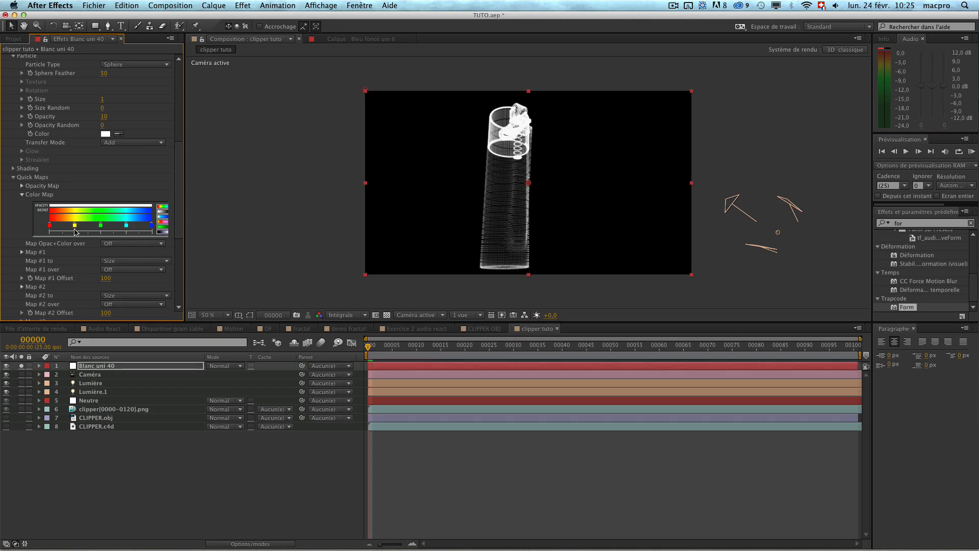
{"action": "left_click", "coordinate": [162, 216]}
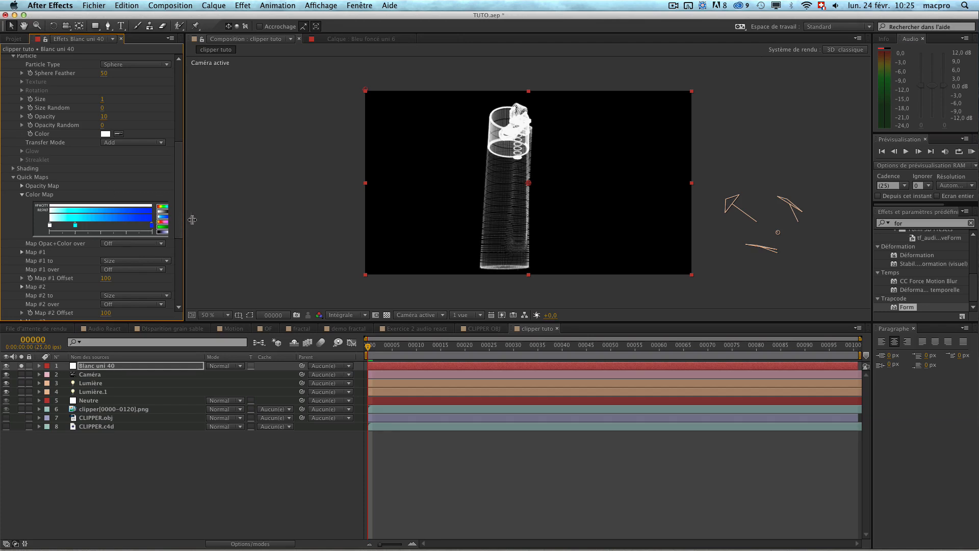
Move the Color Map's cyan stop closer to the gradient's middle and recolor the white stop to pink F350F9.
{"action": "left_click_drag", "start_coordinate": [185, 223], "coordinate": [217, 224]}
{"action": "left_click_drag", "start_coordinate": [75, 225], "coordinate": [93, 225]}
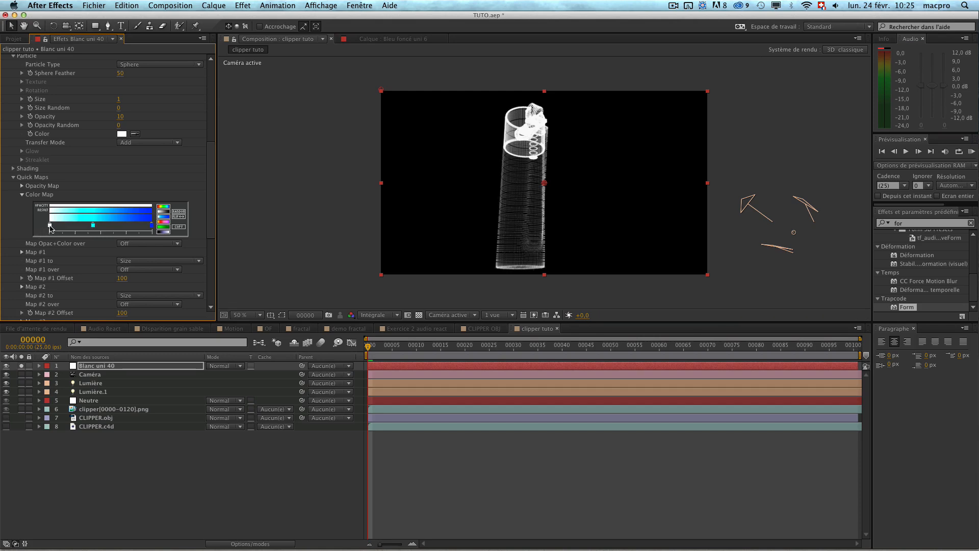
{"action": "double_click", "coordinate": [50, 225]}
{"action": "left_click", "coordinate": [280, 231]}
{"action": "left_click", "coordinate": [228, 210]}
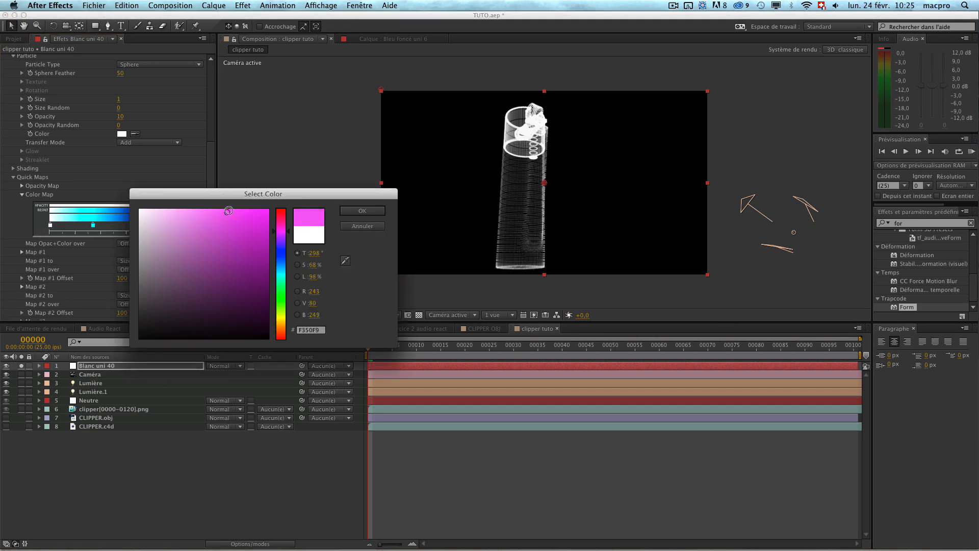
{"action": "left_click", "coordinate": [362, 211]}
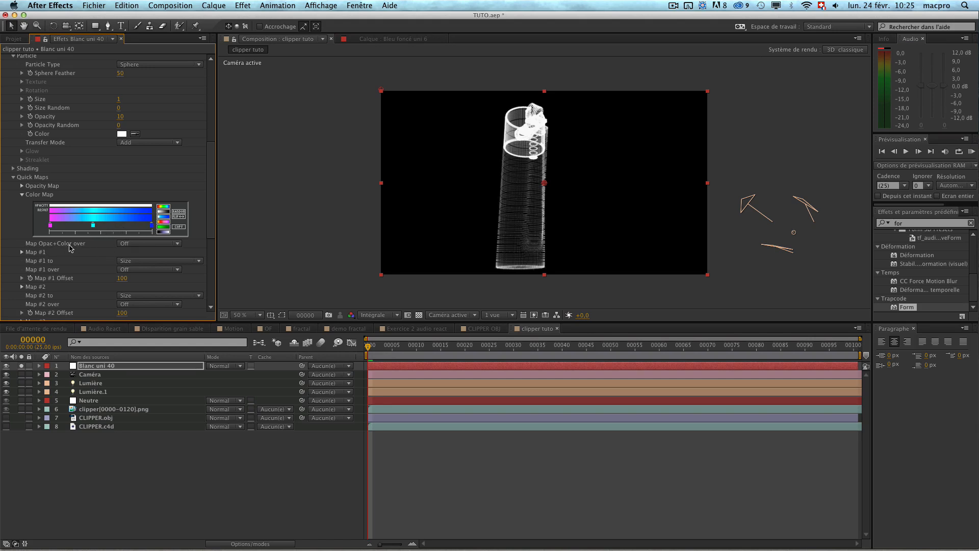
Map Form's opacity and color over Y and set the particle Transfer Mode to Screen.
{"action": "left_click", "coordinate": [126, 243]}
{"action": "left_click", "coordinate": [128, 272]}
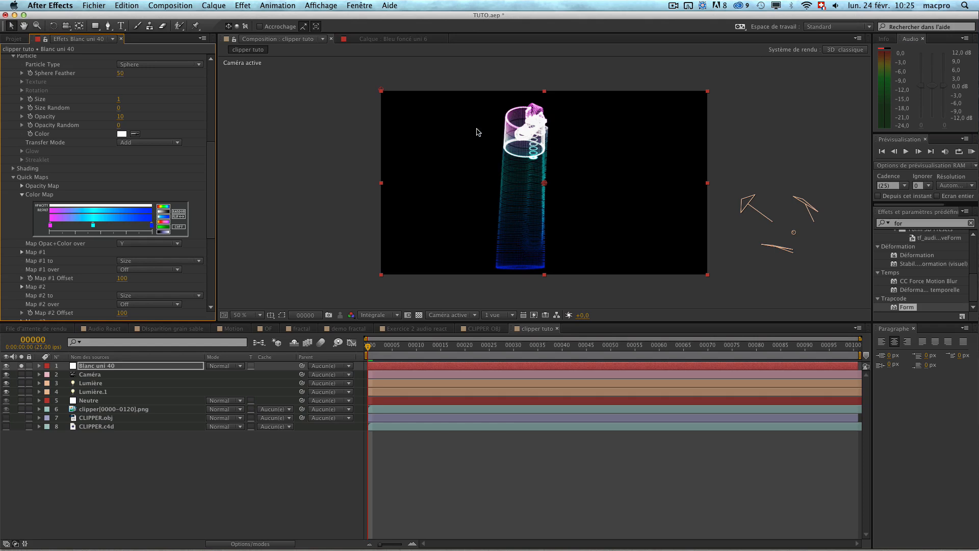
{"action": "left_click", "coordinate": [135, 142]}
{"action": "left_click", "coordinate": [138, 172]}
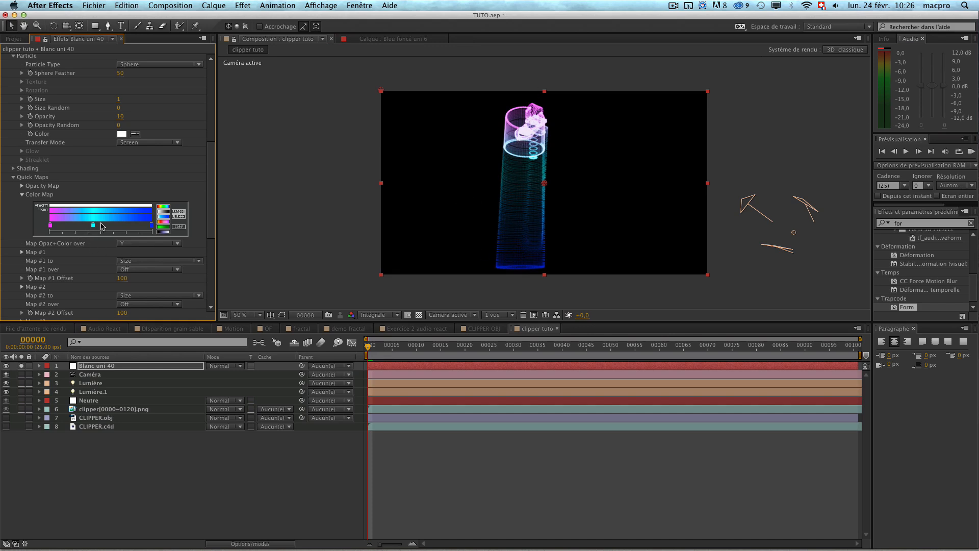
Recolor the Color Map's dark blue end stop to a lighter blue and collapse the Color Map.
{"action": "double_click", "coordinate": [151, 225]}
{"action": "left_click", "coordinate": [283, 260]}
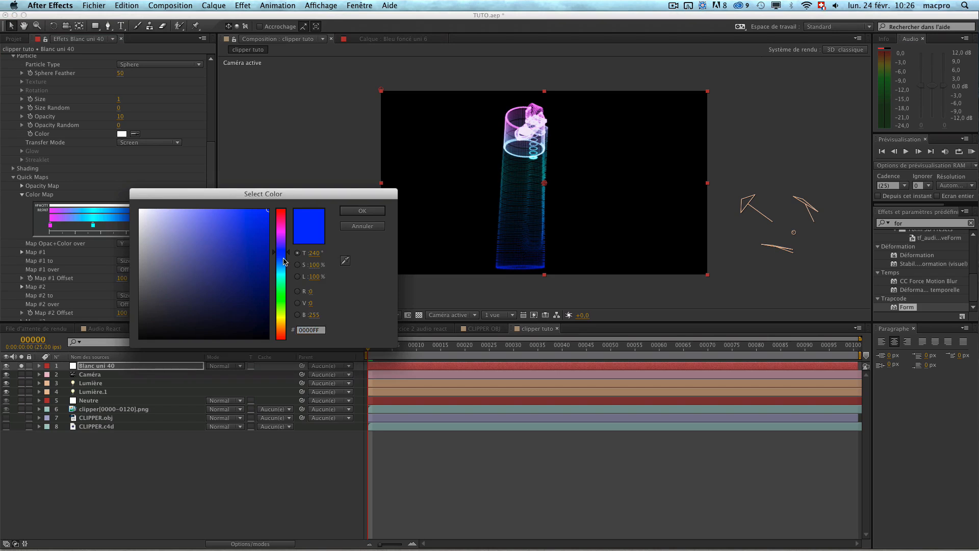
{"action": "left_click", "coordinate": [361, 213]}
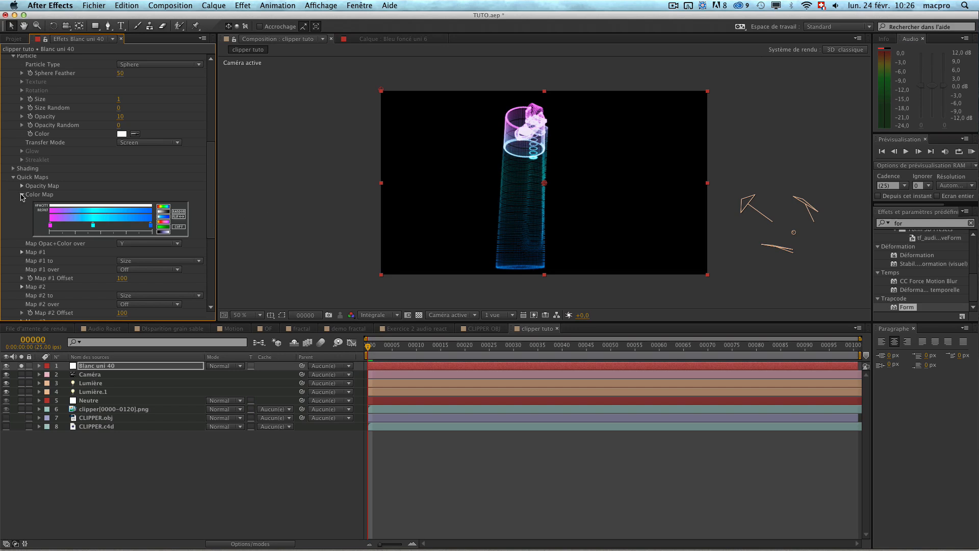
{"action": "left_click", "coordinate": [22, 195]}
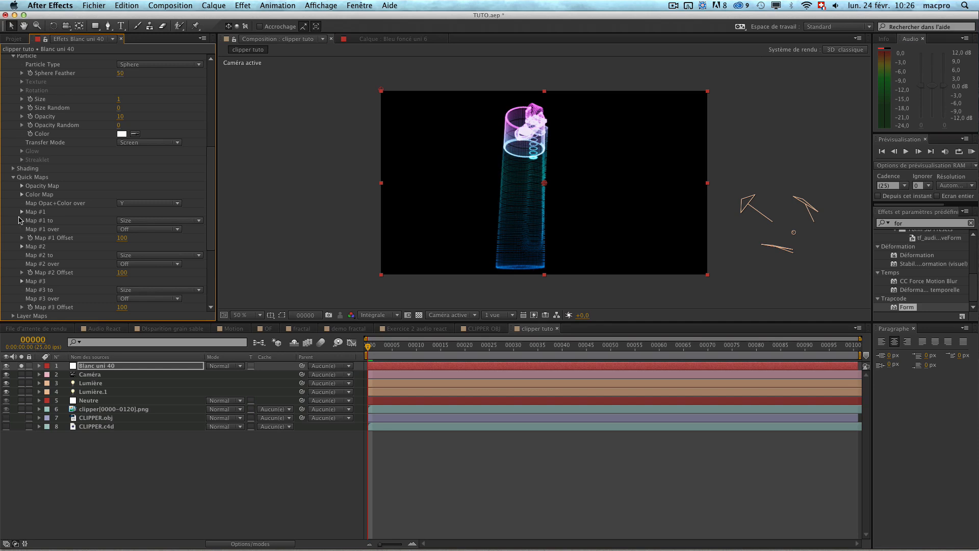
Assign Map #1 to Fractal Strength and apply it over Y.
{"action": "left_click", "coordinate": [151, 221]}
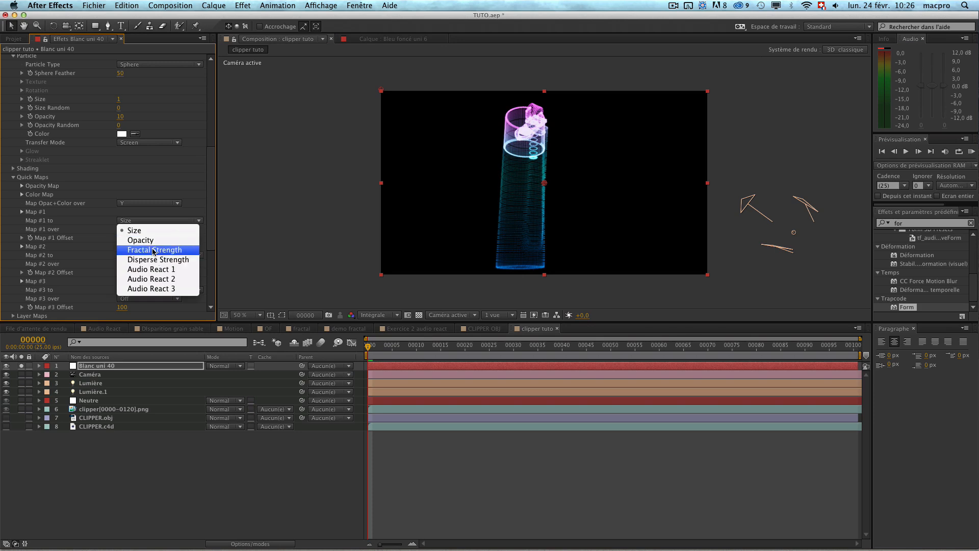
{"action": "left_click", "coordinate": [199, 251]}
{"action": "left_click", "coordinate": [162, 229]}
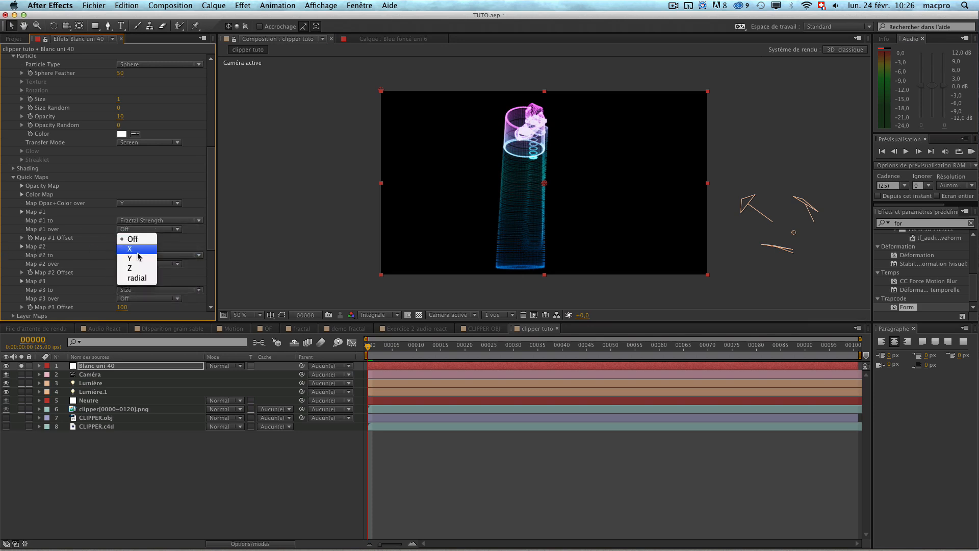
{"action": "left_click", "coordinate": [137, 258]}
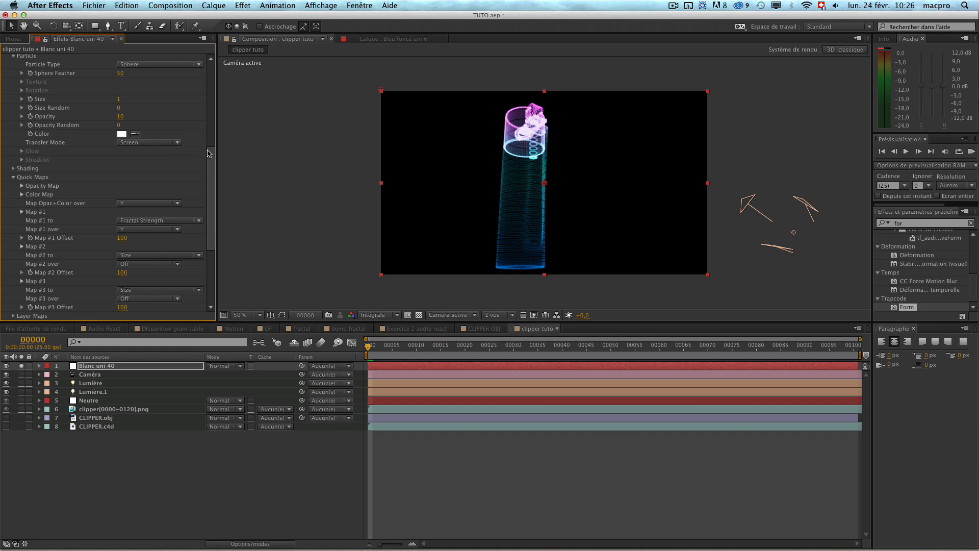
In Form's Fractal Field, set Displace to 150 and F Scale to 16.
{"action": "left_click_drag", "start_coordinate": [211, 164], "coordinate": [209, 214]}
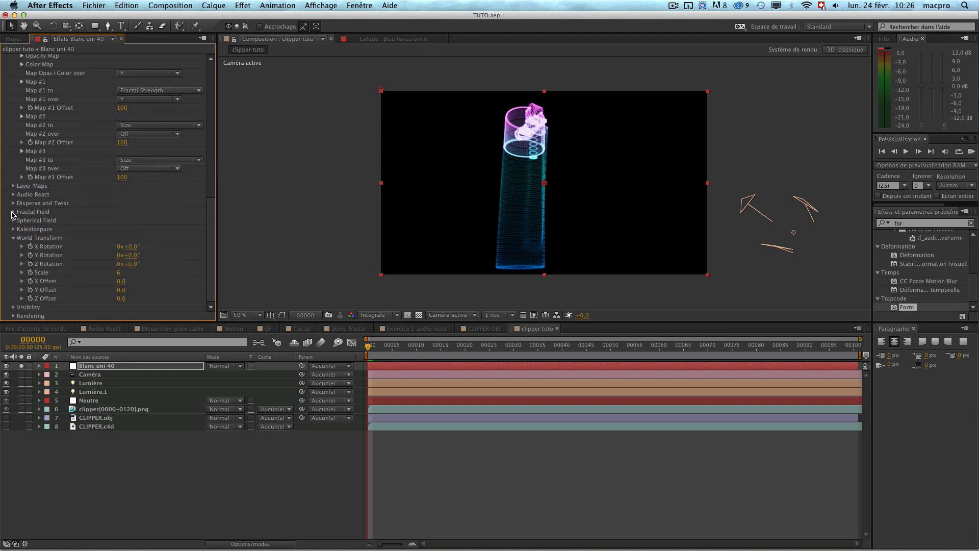
{"action": "left_click", "coordinate": [13, 212]}
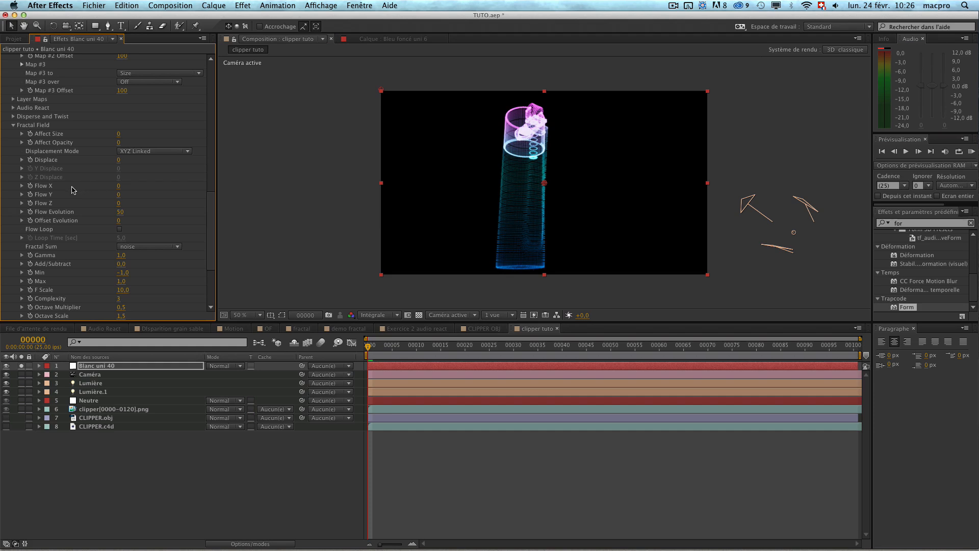
{"action": "left_click", "coordinate": [119, 160]}
{"action": "type", "text": "150"}
{"action": "key", "text": "Return"}
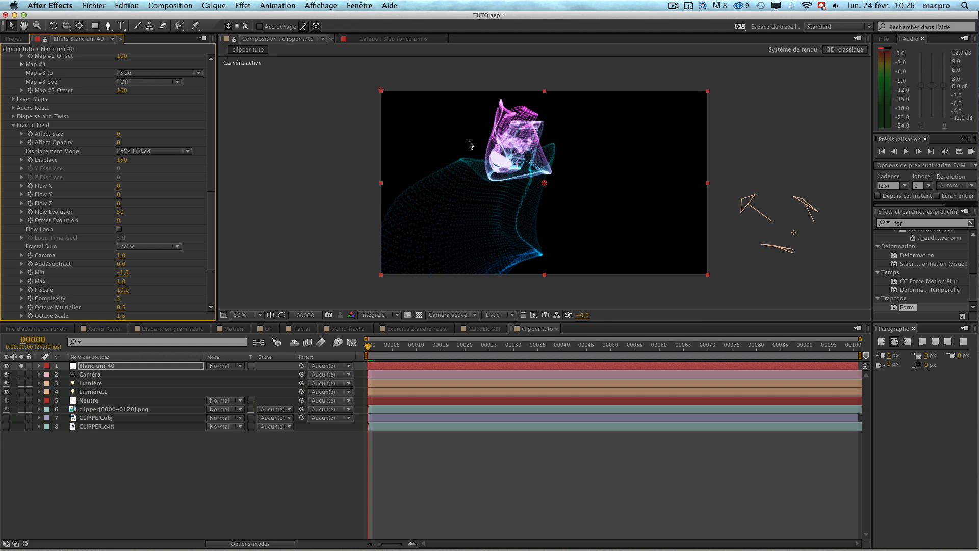
{"action": "left_click", "coordinate": [124, 288]}
{"action": "key", "text": "Return"}
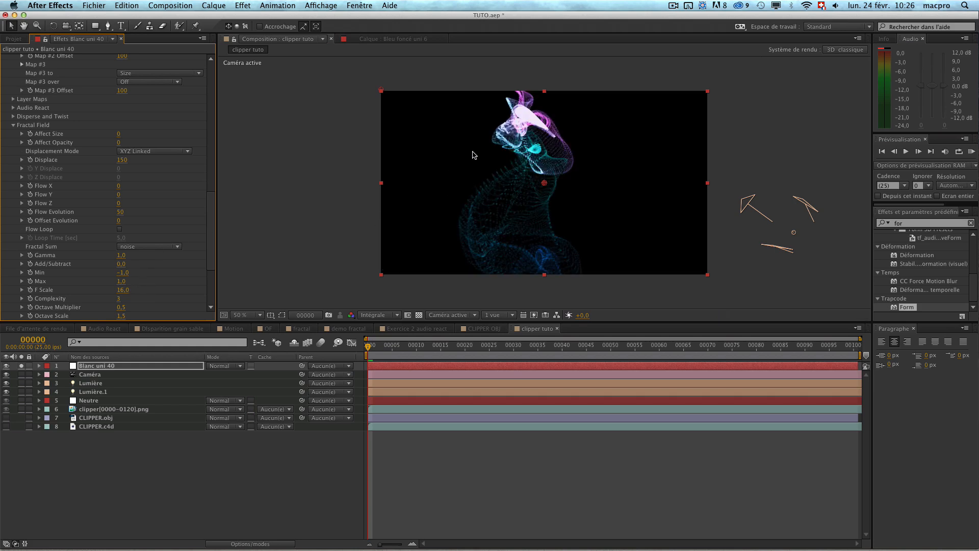
Apply the descending ramp preset to the Map #1 curve and flip it into an ascending ramp.
{"action": "scroll", "coordinate": [145, 173], "scroll_direction": "up", "scroll_amount": 8}
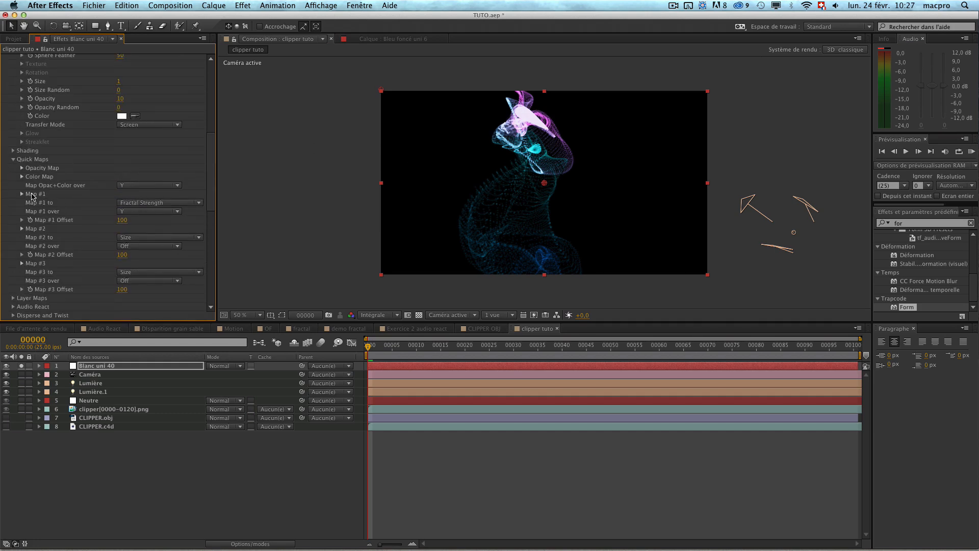
{"action": "left_click", "coordinate": [23, 194]}
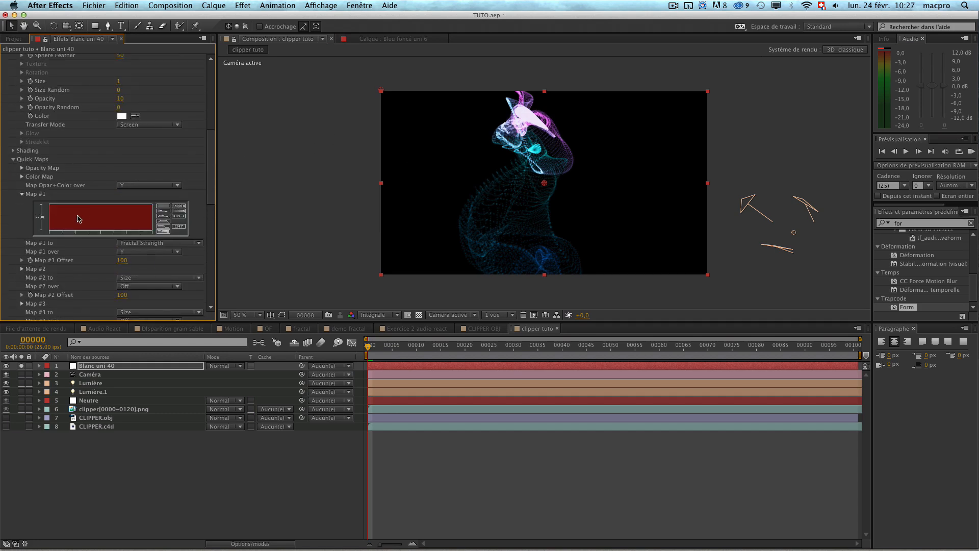
{"action": "left_click", "coordinate": [161, 213]}
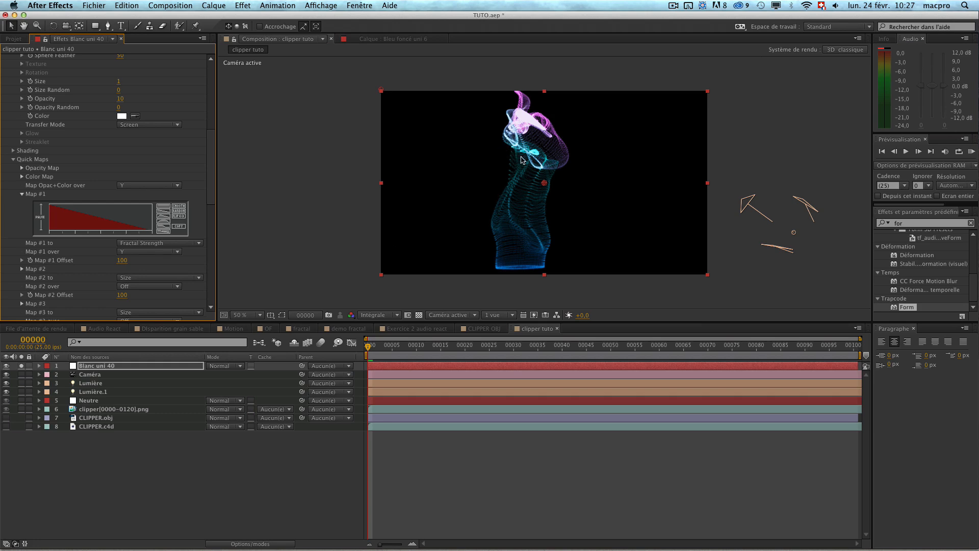
{"action": "left_click", "coordinate": [181, 217]}
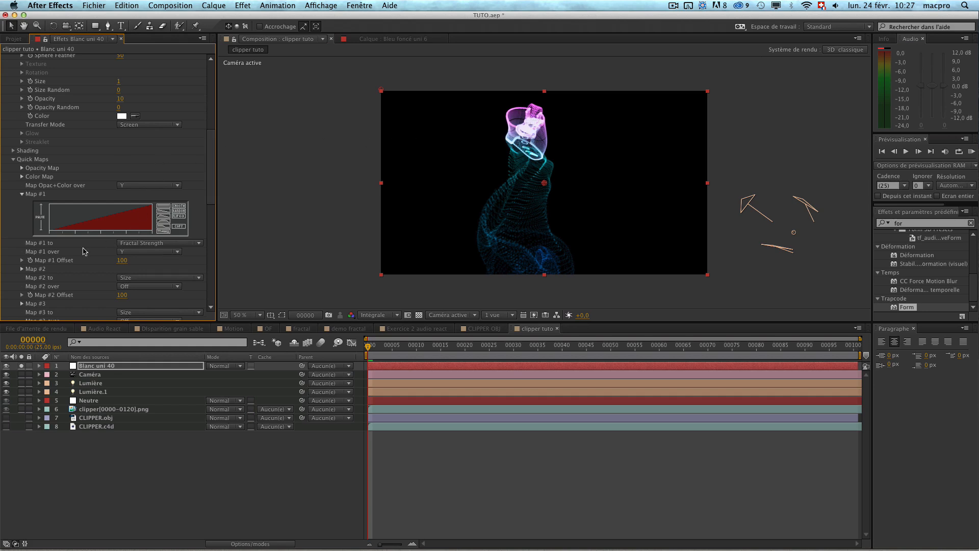
Animate Map #1 Offset with keyframes of 100 at frame 0 and 0 at frame 30.
{"action": "left_click", "coordinate": [107, 365]}
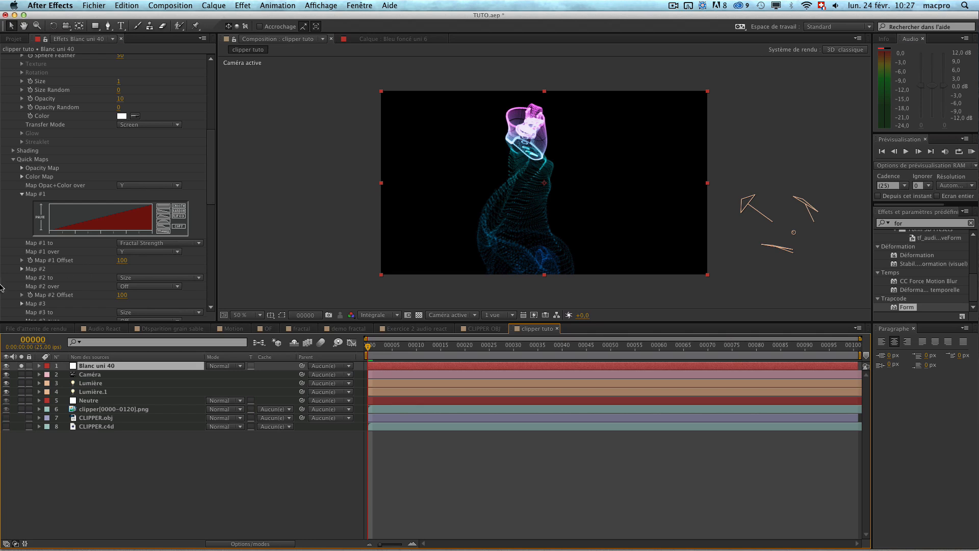
{"action": "left_click", "coordinate": [28, 263]}
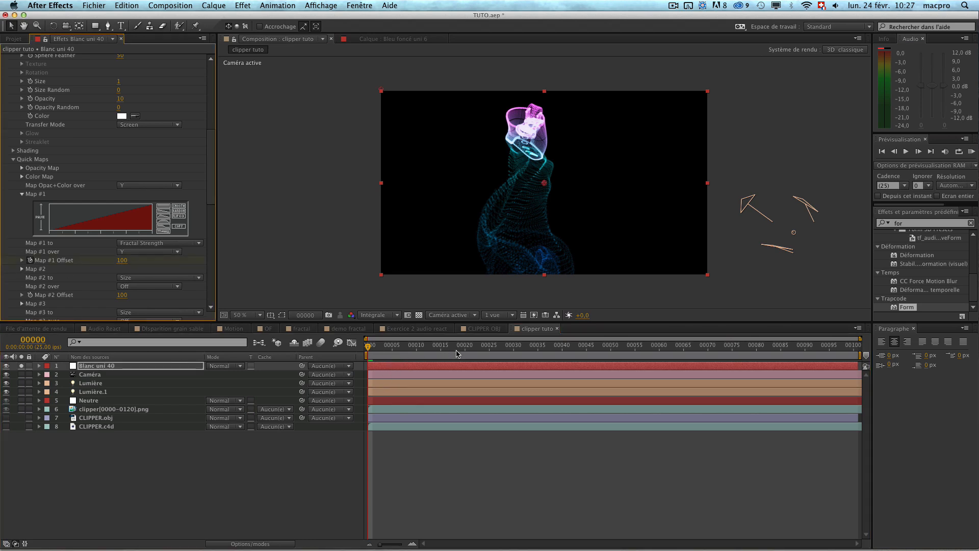
{"action": "left_click", "coordinate": [513, 348]}
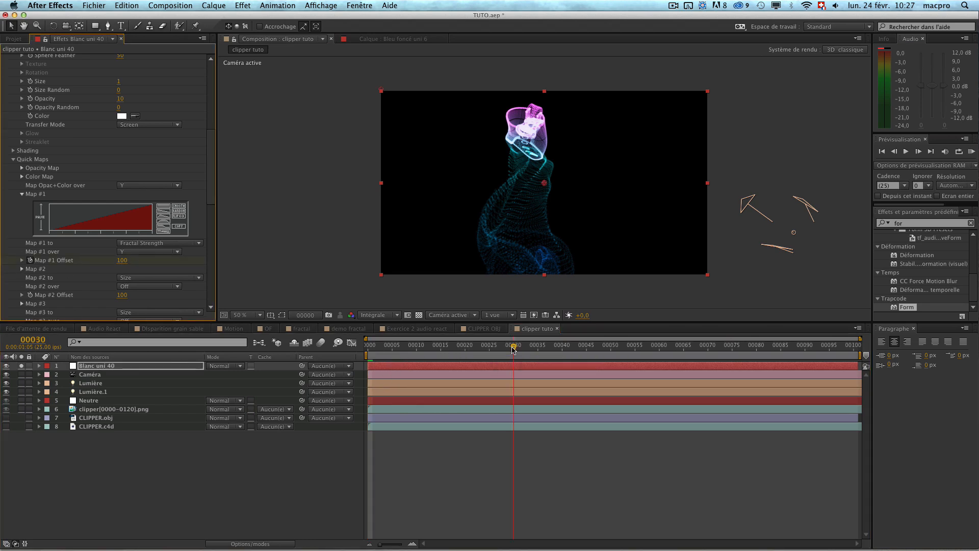
{"action": "left_click", "coordinate": [122, 260]}
{"action": "type", "text": "0"}
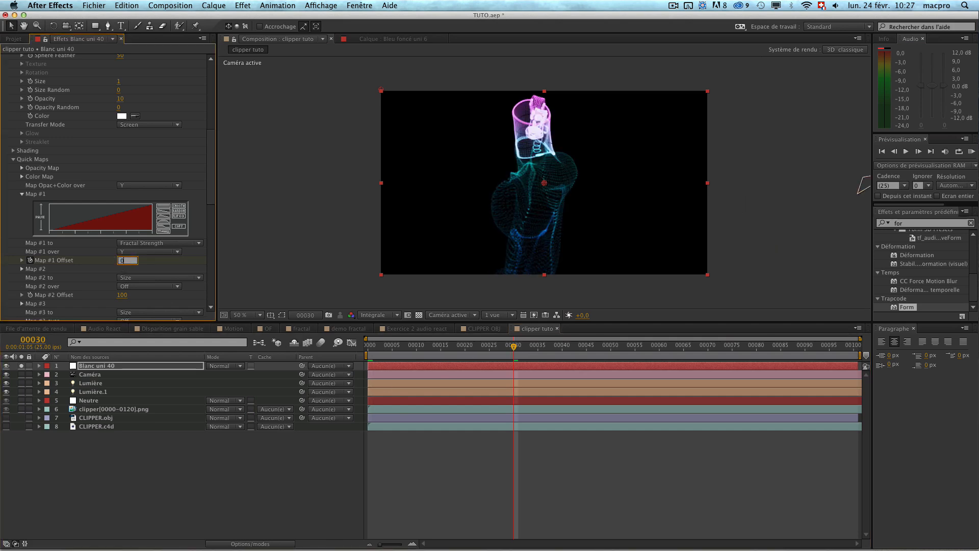
{"action": "key", "text": "Return"}
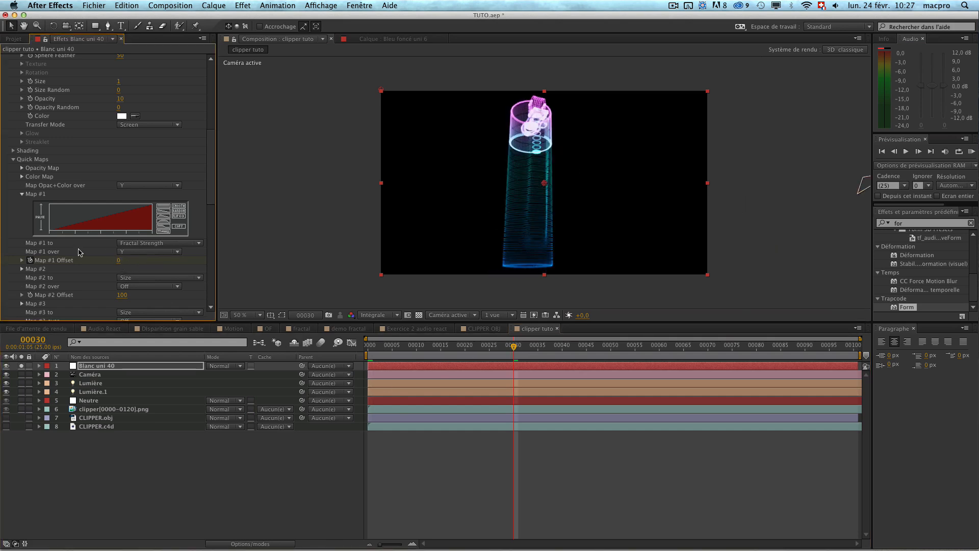
Easy-ease both Map #1 Offset keyframes and lengthen the second keyframe's incoming handle in the speed graph so the speed peaks earlier.
{"action": "key", "text": "u"}
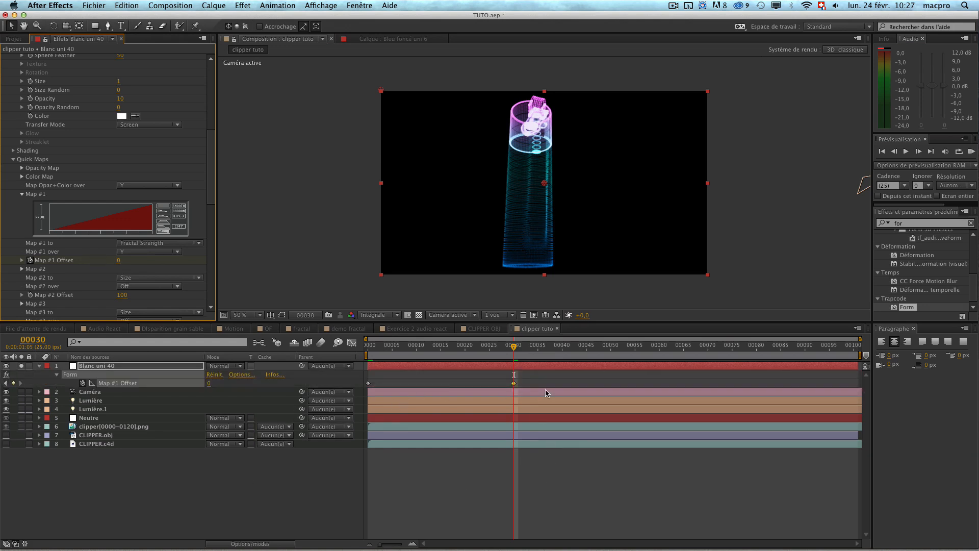
{"action": "left_click_drag", "start_coordinate": [536, 380], "coordinate": [337, 388]}
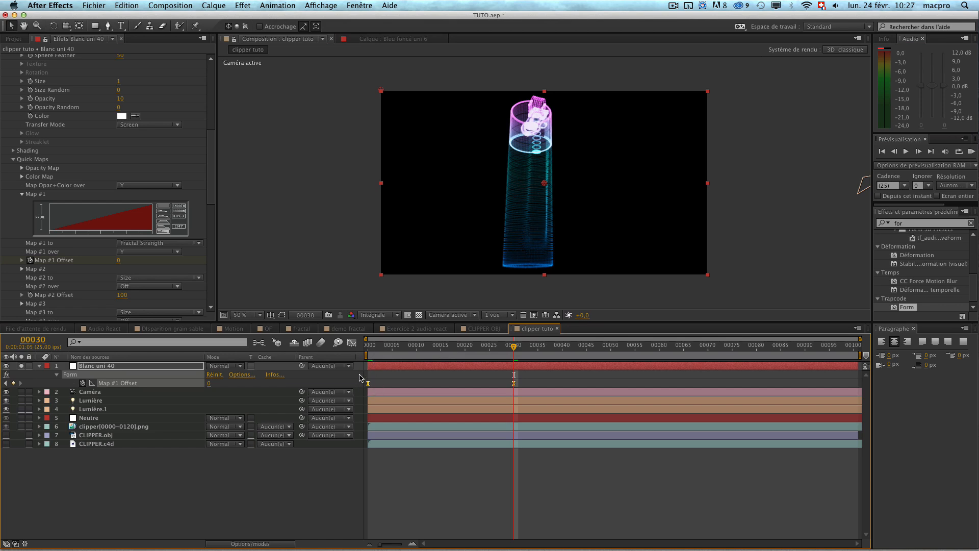
{"action": "left_click", "coordinate": [352, 343]}
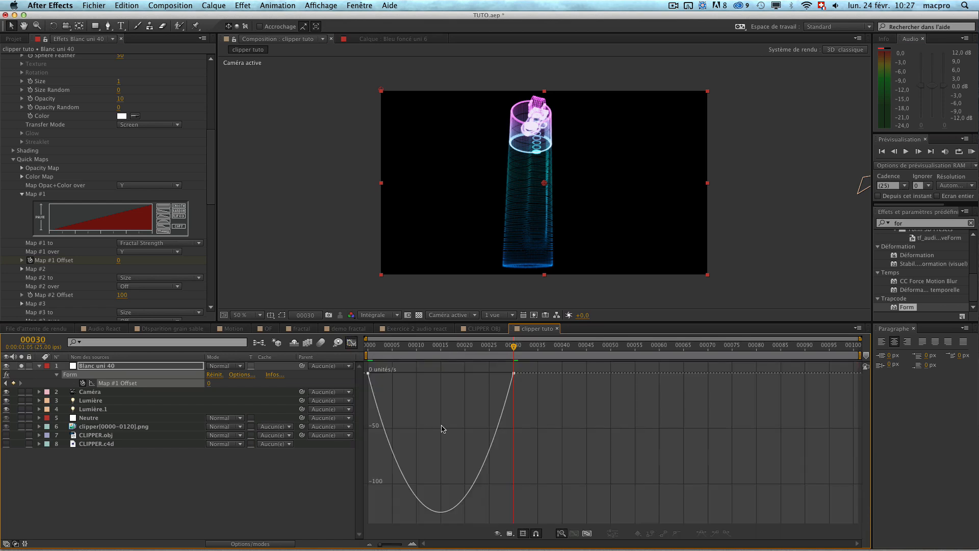
{"action": "left_click", "coordinate": [513, 373]}
{"action": "left_click_drag", "start_coordinate": [486, 376], "coordinate": [476, 373]}
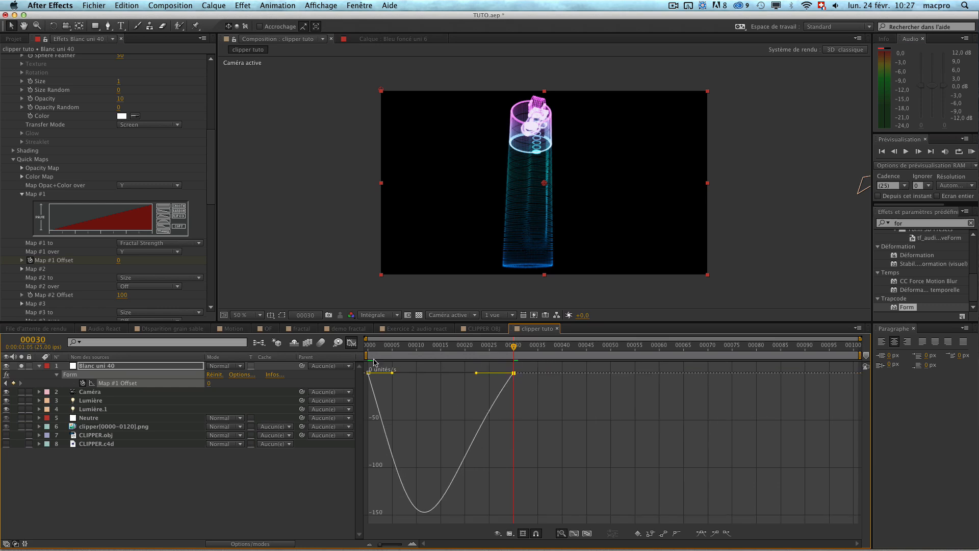
{"action": "left_click", "coordinate": [351, 343]}
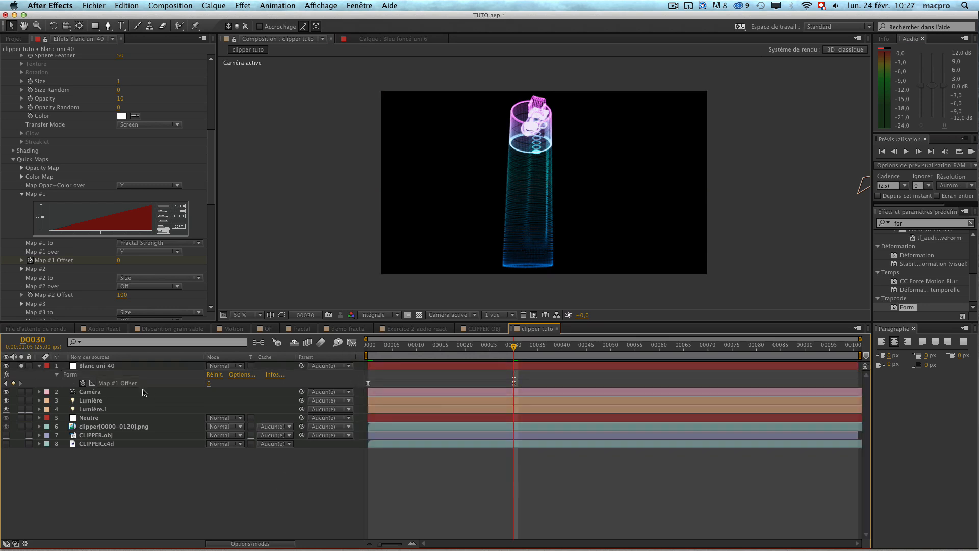
Preview the Map #1 Offset animation and return to frame 0.
{"action": "left_click", "coordinate": [97, 366]}
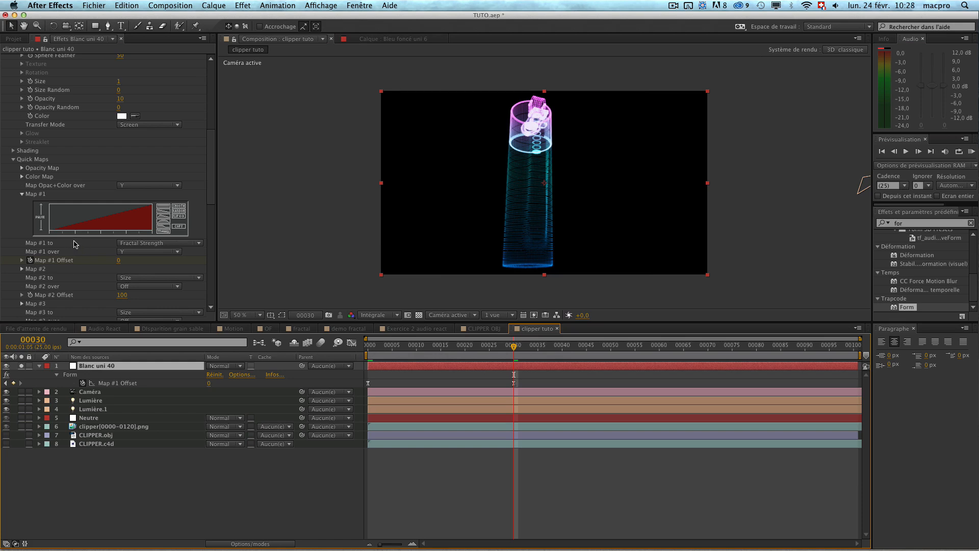
{"action": "key", "text": "KP_0"}
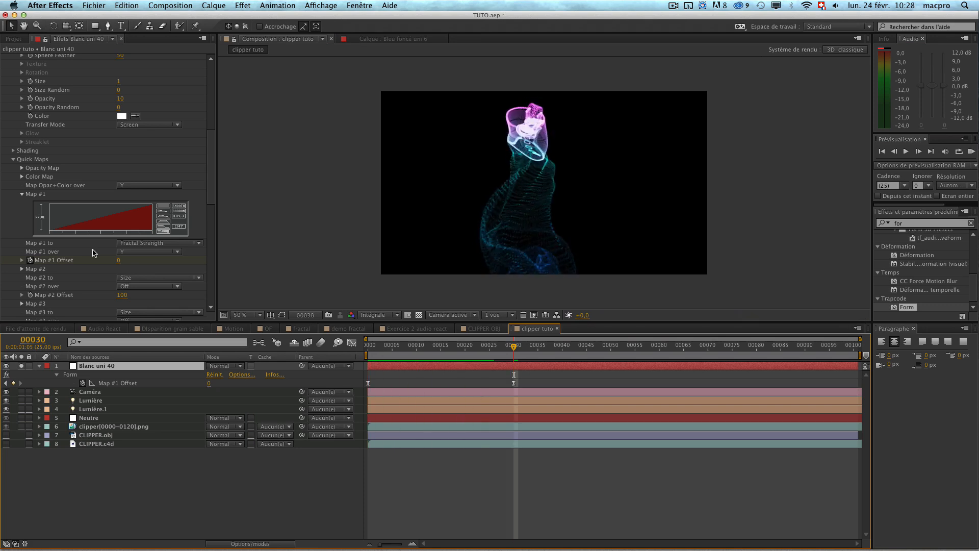
{"action": "key", "text": "Home"}
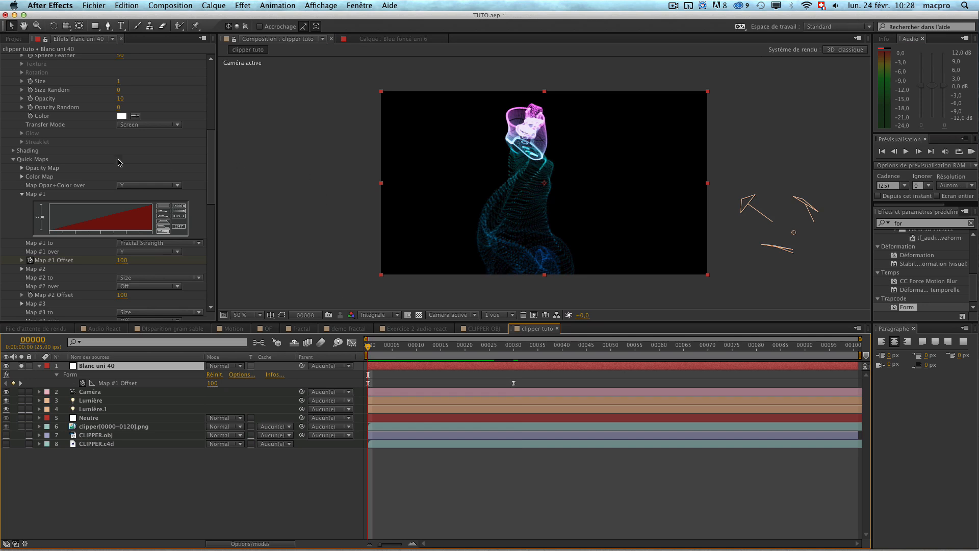
Collapse Map #1, assign Map #2 to Opacity over Y, and expand the Map #2 curve.
{"action": "left_click", "coordinate": [22, 193]}
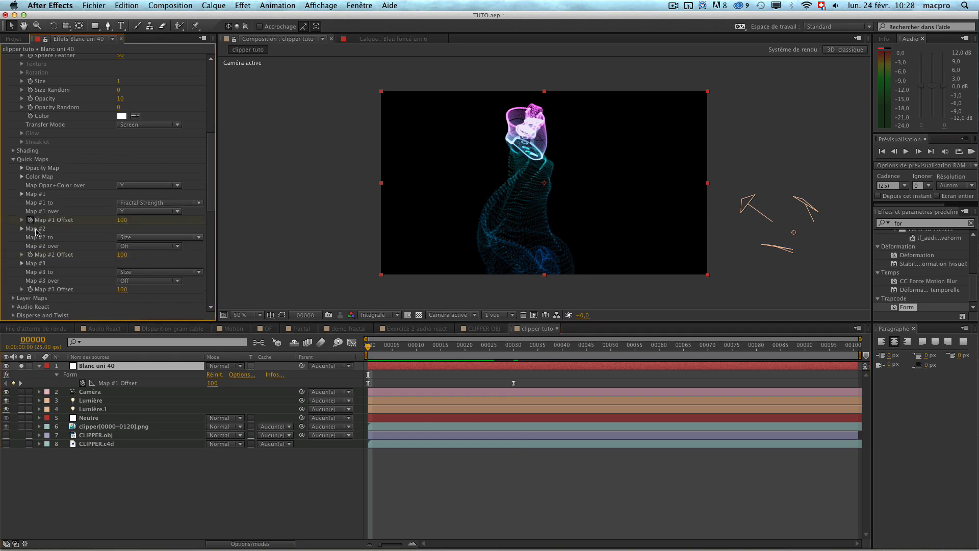
{"action": "left_click", "coordinate": [130, 239]}
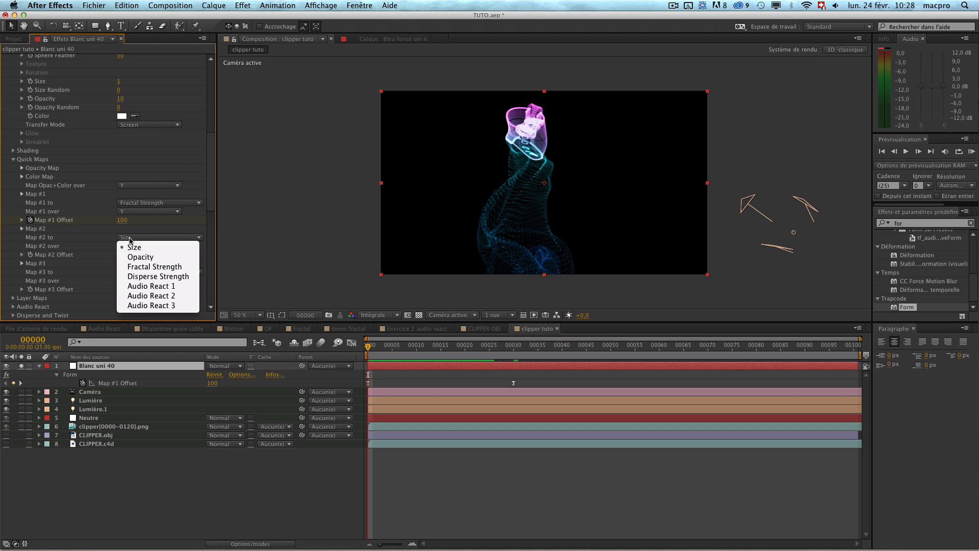
{"action": "left_click", "coordinate": [126, 257]}
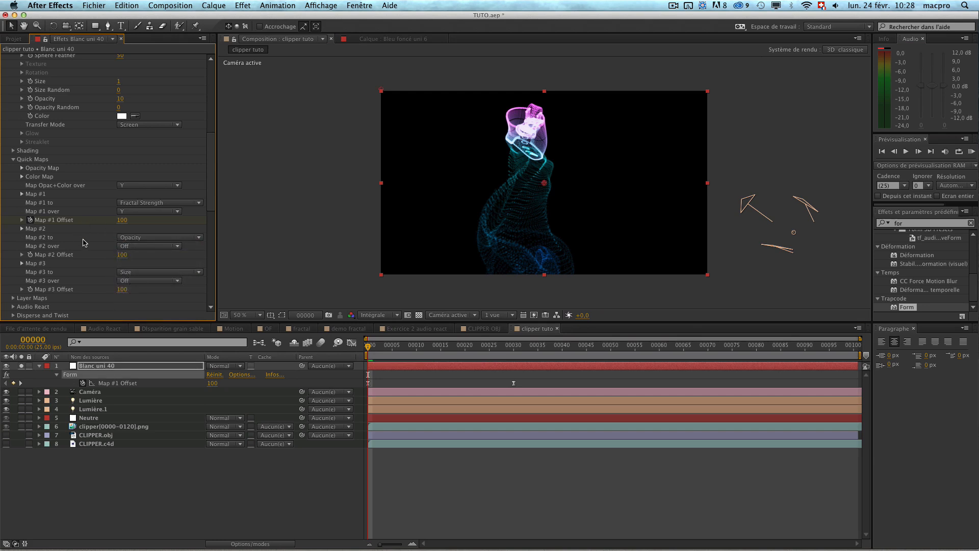
{"action": "left_click", "coordinate": [137, 247]}
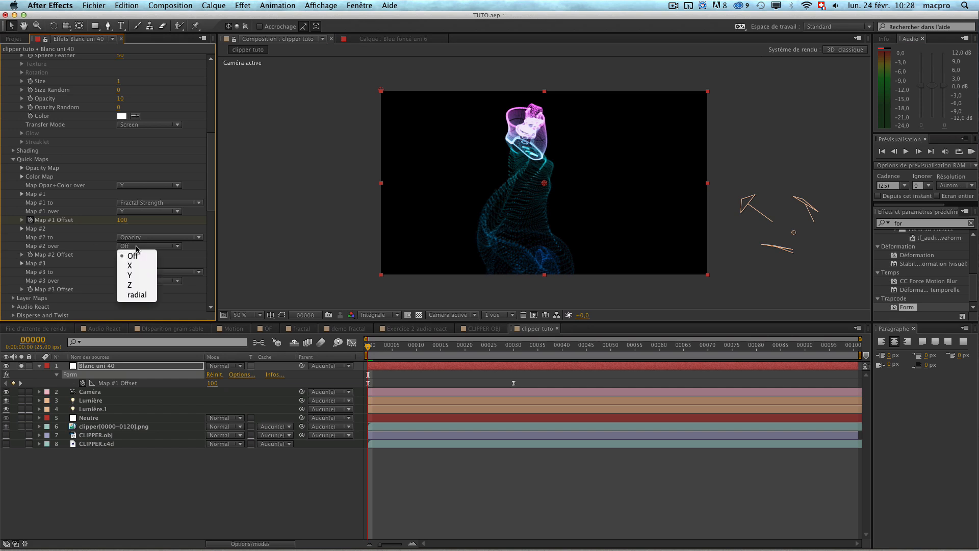
{"action": "left_click", "coordinate": [138, 275]}
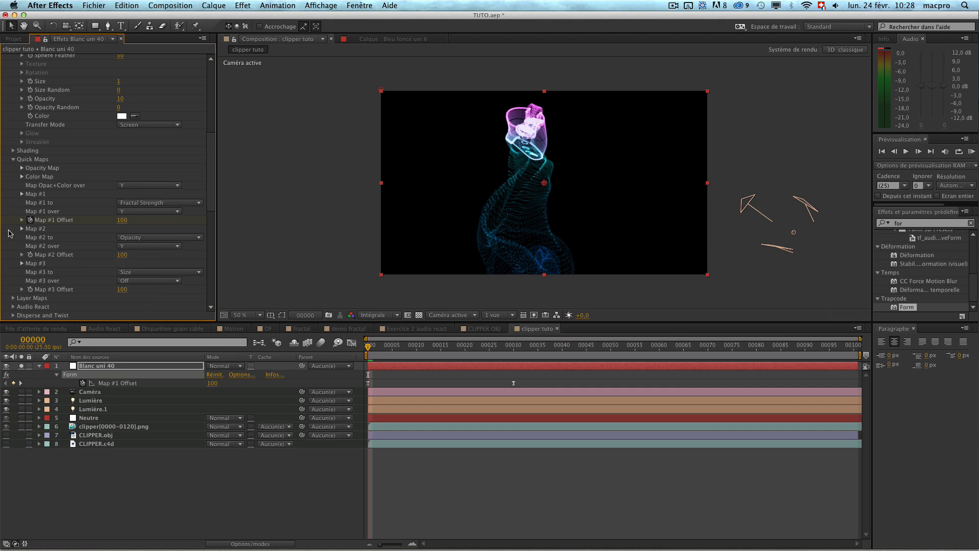
{"action": "left_click", "coordinate": [21, 228]}
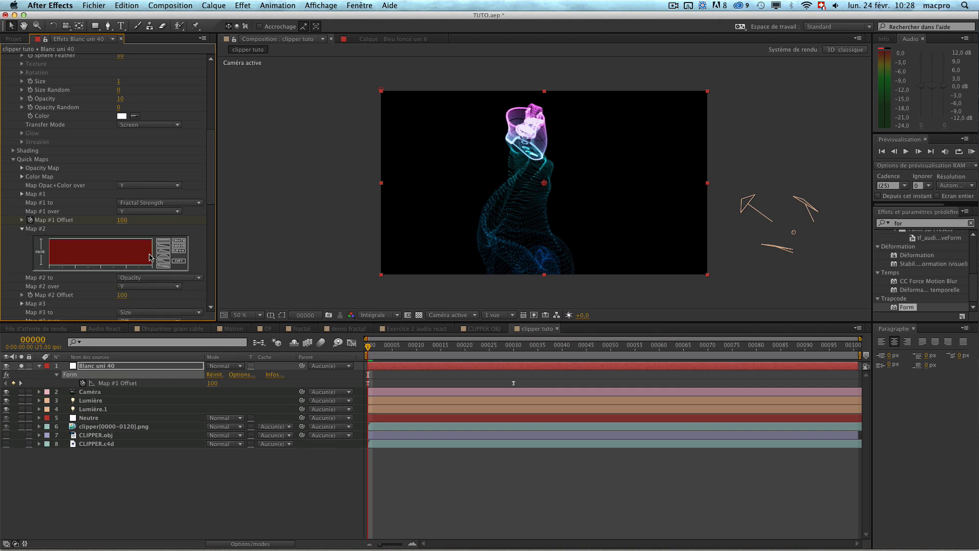
Apply the trapezoid preset that fades at both ends to the Map #2 curve and keyframe Map #2 Offset at 0 on frame 0.
{"action": "left_click", "coordinate": [163, 262]}
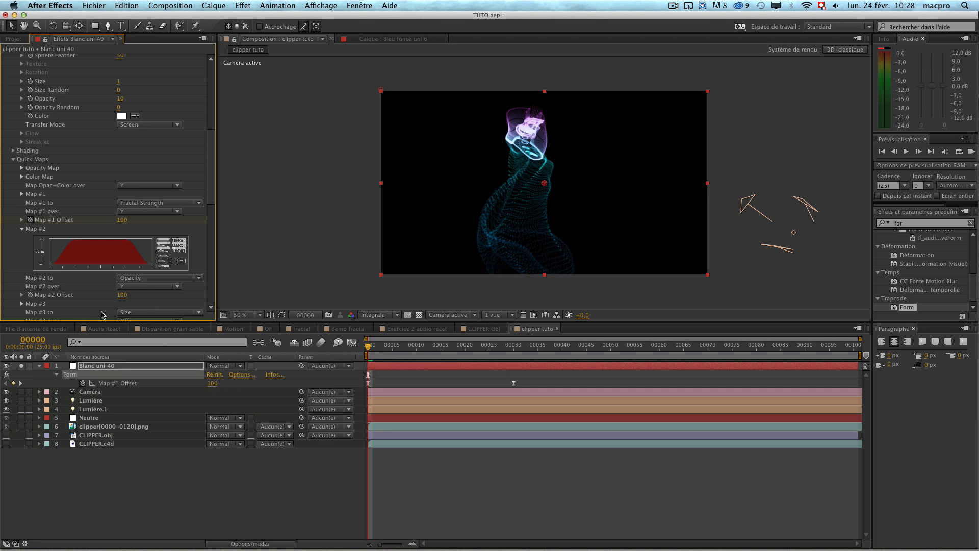
{"action": "left_click", "coordinate": [123, 296]}
{"action": "type", "text": "0"}
{"action": "key", "text": "Return"}
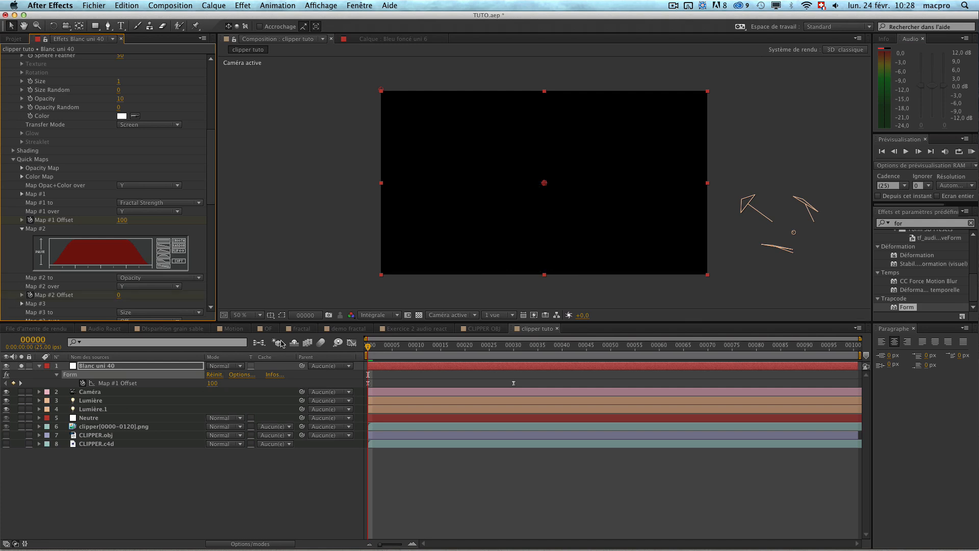
Reveal the keyframed properties of Blanc uni 40 and add a Map #2 Offset keyframe of 150 at frame 15.
{"action": "key", "text": "u"}
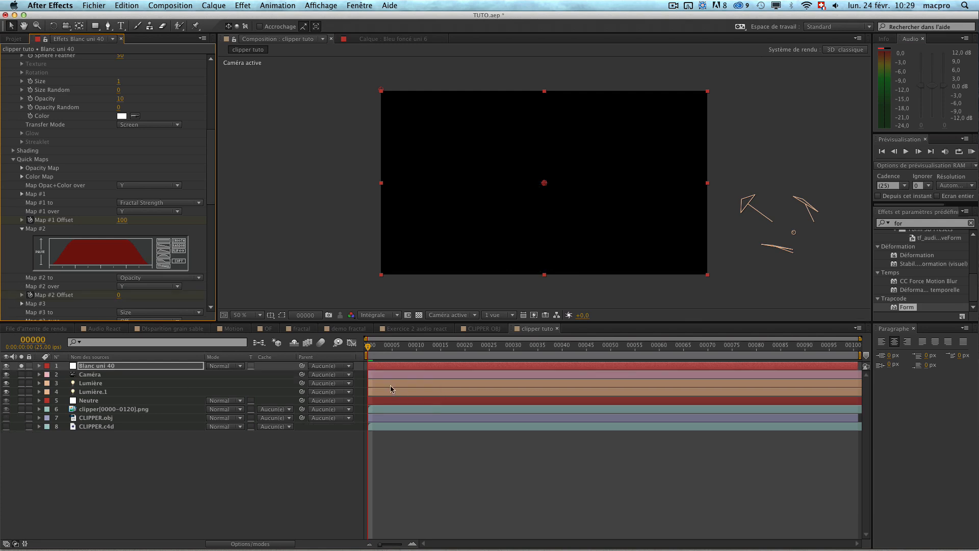
{"action": "key", "text": "u"}
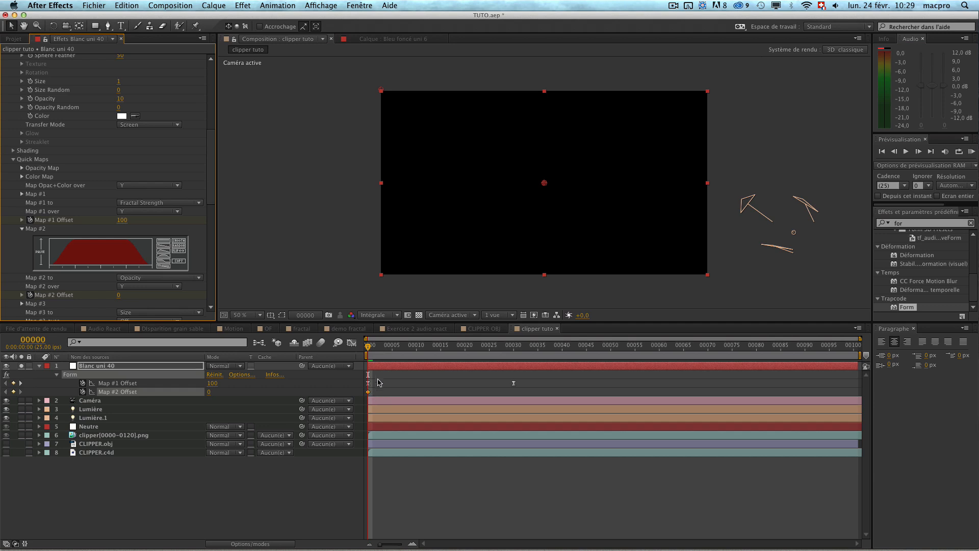
{"action": "left_click", "coordinate": [441, 349]}
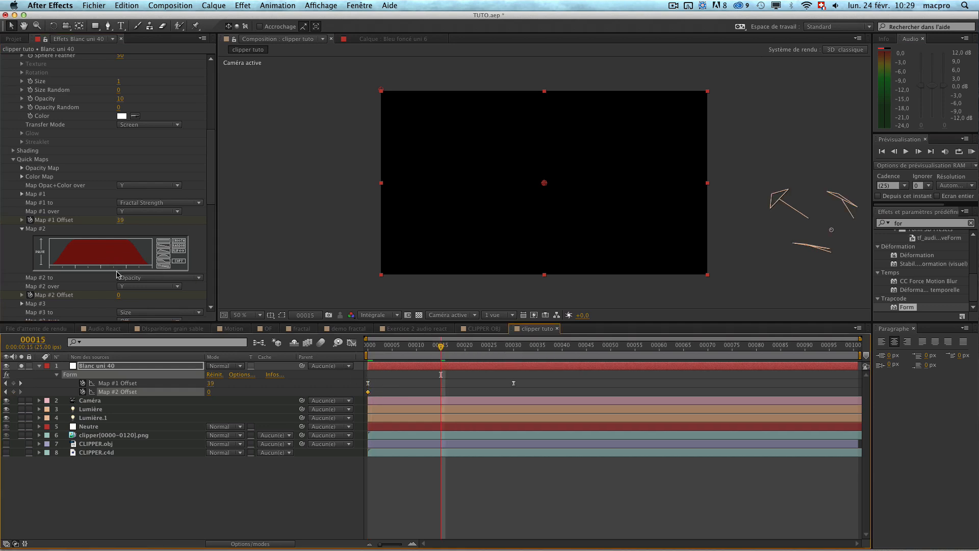
{"action": "left_click", "coordinate": [118, 296]}
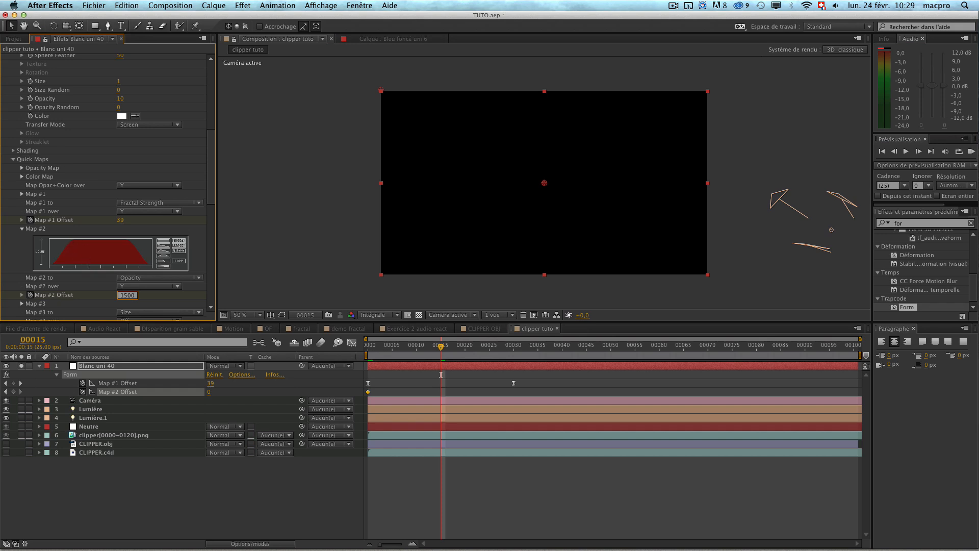
{"action": "key", "text": "Return"}
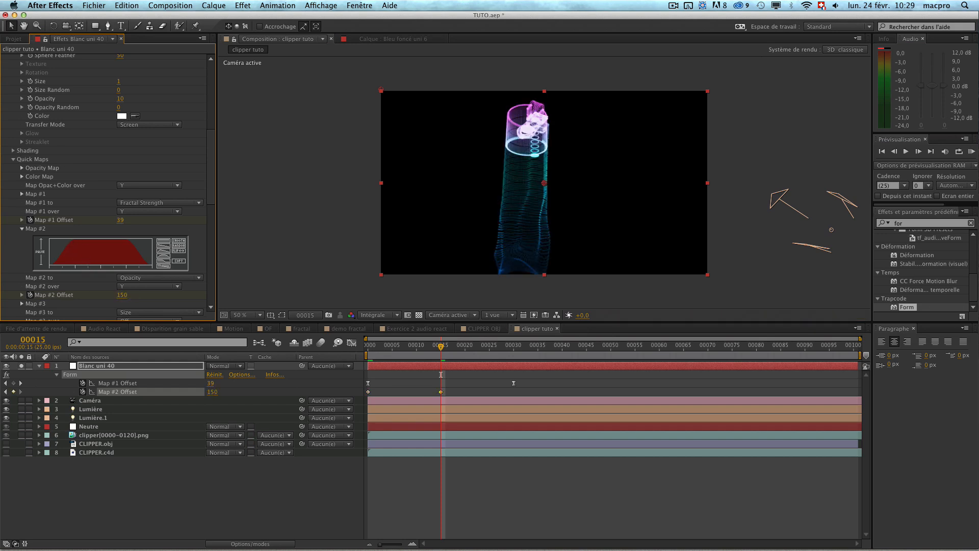
Preview the composition with the animated Map #2 opacity.
{"action": "key", "text": "KP_0"}
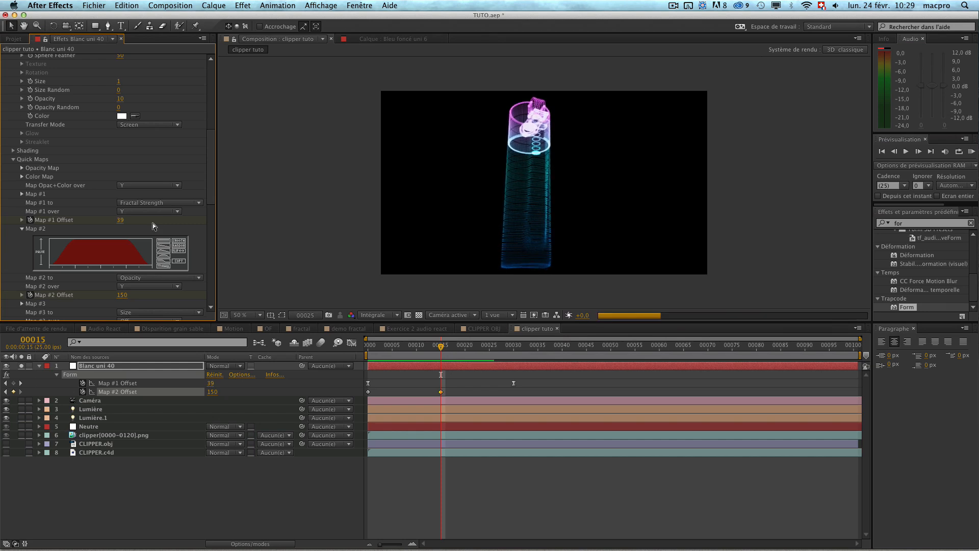
{"action": "key", "text": "space"}
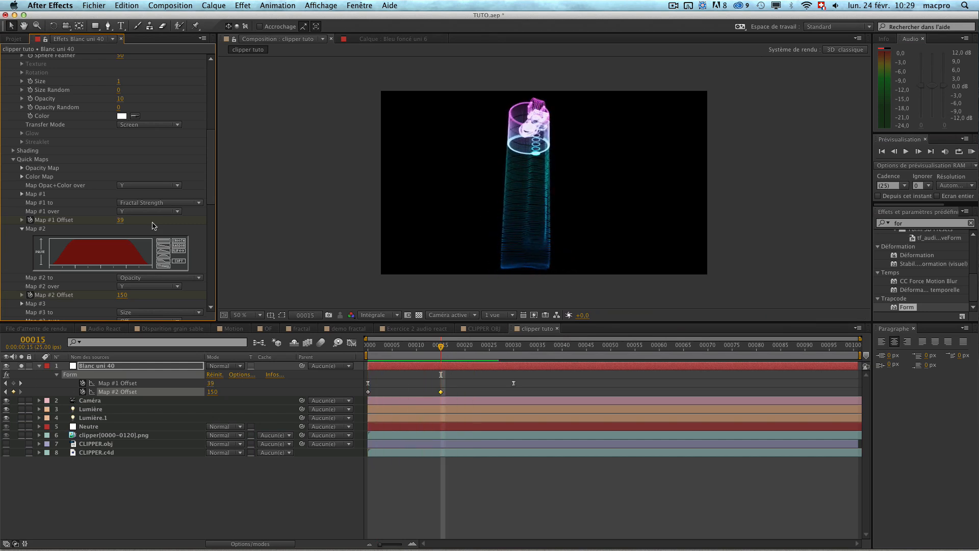
{"action": "key", "text": "space"}
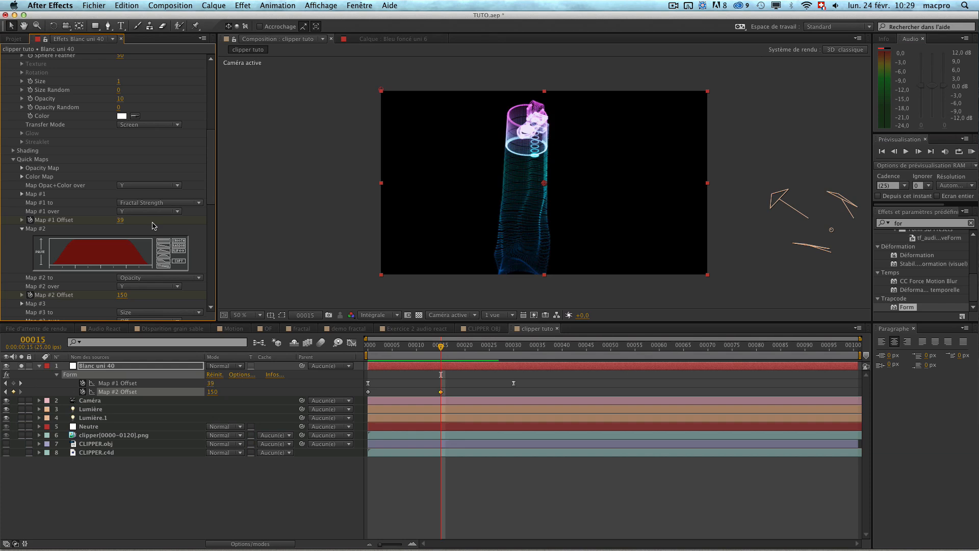
Collapse Map #2, assign Map #3 to Disperse Strength over Y, and set Disperse to 26.
{"action": "left_click", "coordinate": [22, 230]}
{"action": "scroll", "coordinate": [23, 251], "scroll_direction": "down", "scroll_amount": 3}
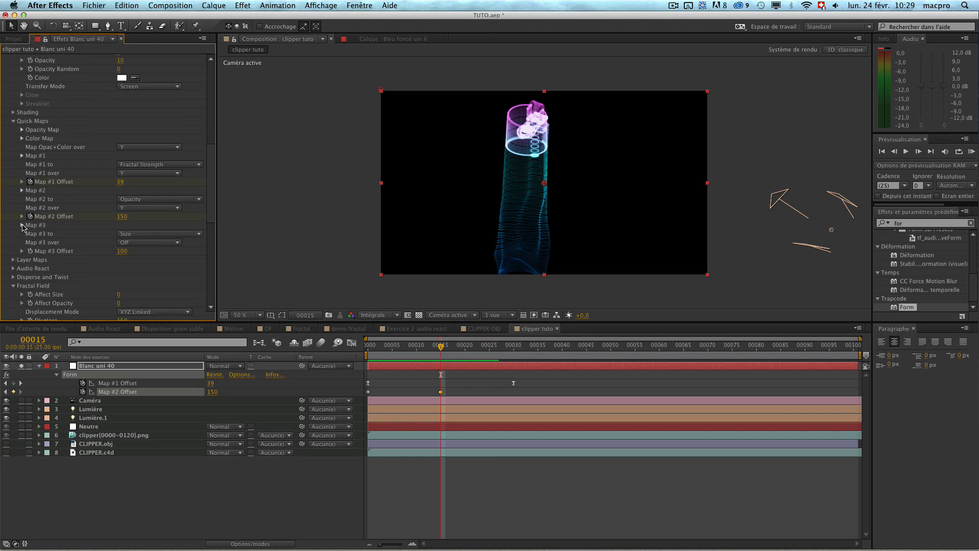
{"action": "left_click", "coordinate": [137, 233]}
{"action": "left_click", "coordinate": [130, 273]}
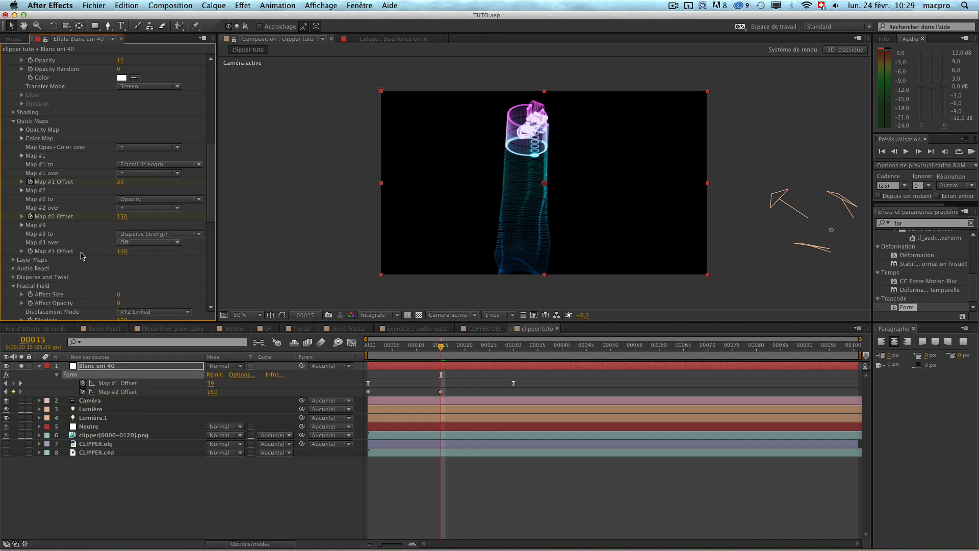
{"action": "left_click", "coordinate": [126, 242]}
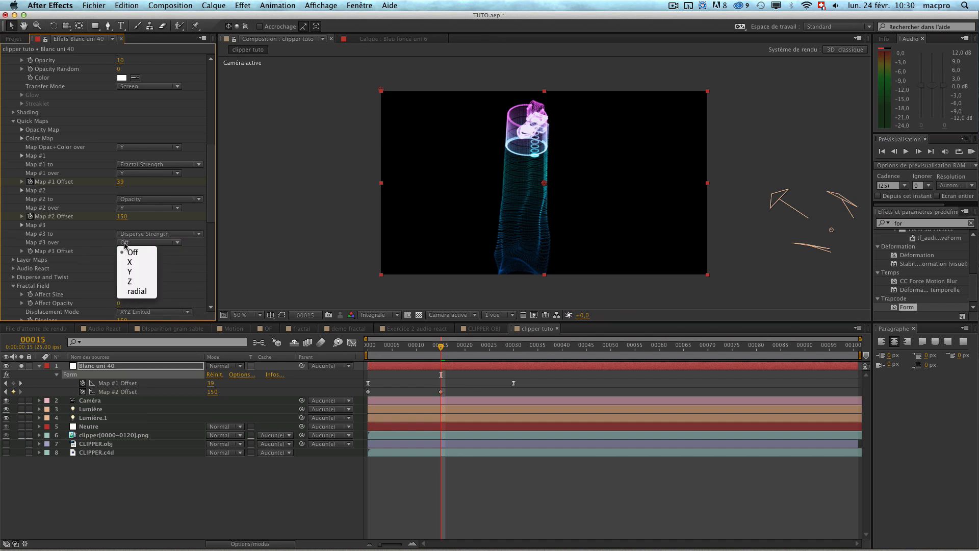
{"action": "left_click", "coordinate": [121, 271]}
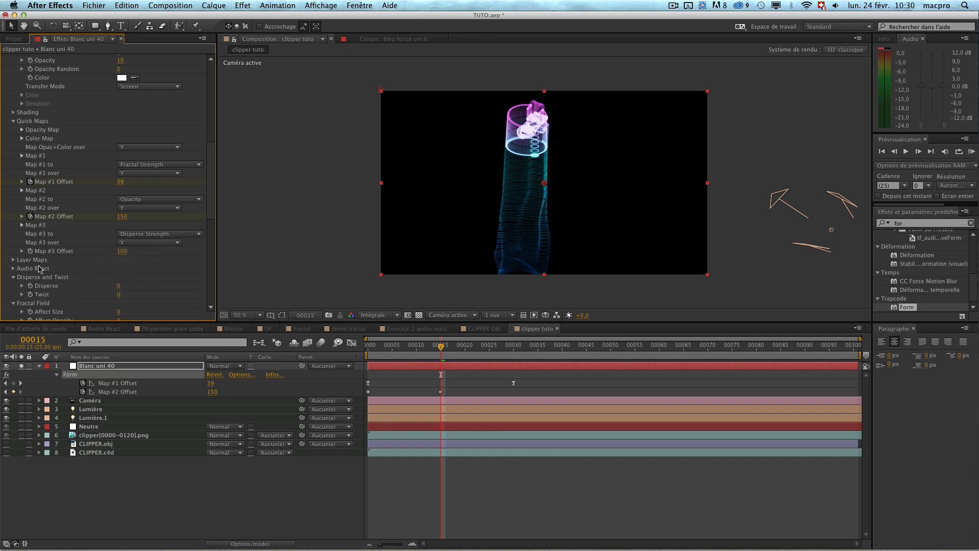
{"action": "left_click_drag", "start_coordinate": [126, 285], "coordinate": [131, 285]}
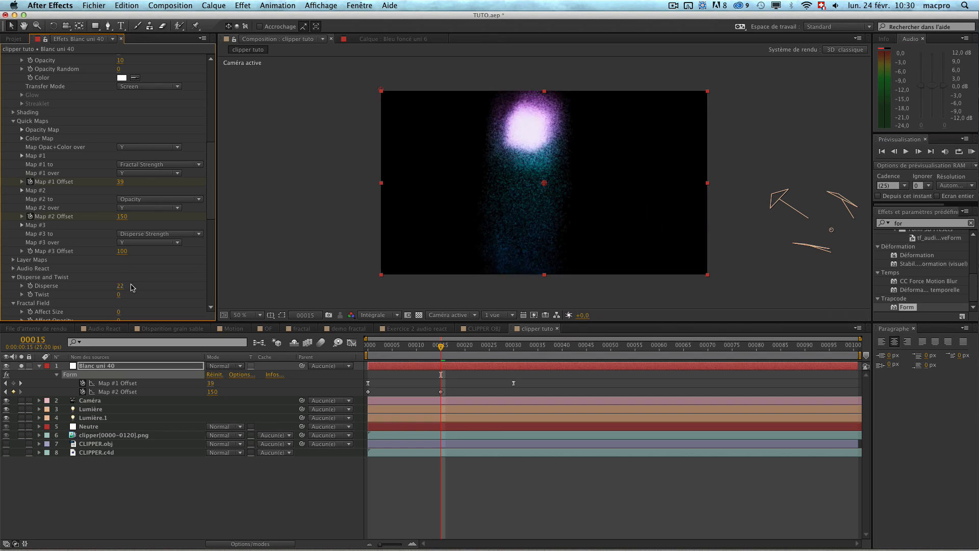
{"action": "left_click_drag", "start_coordinate": [123, 289], "coordinate": [127, 290]}
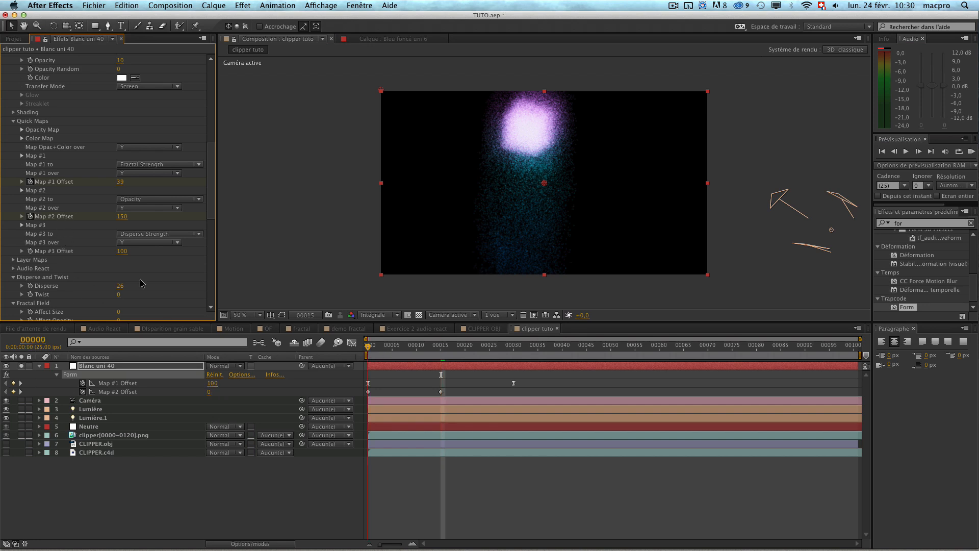
Animate Map #3 Offset with keyframes of 100 at frame 0 and 0 at frame 25.
{"action": "key", "text": "Home"}
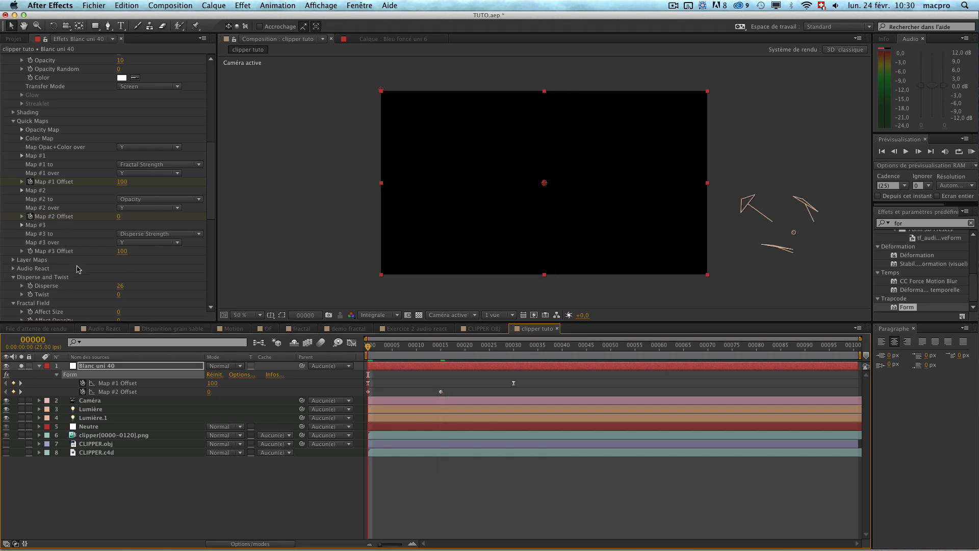
{"action": "left_click", "coordinate": [30, 252]}
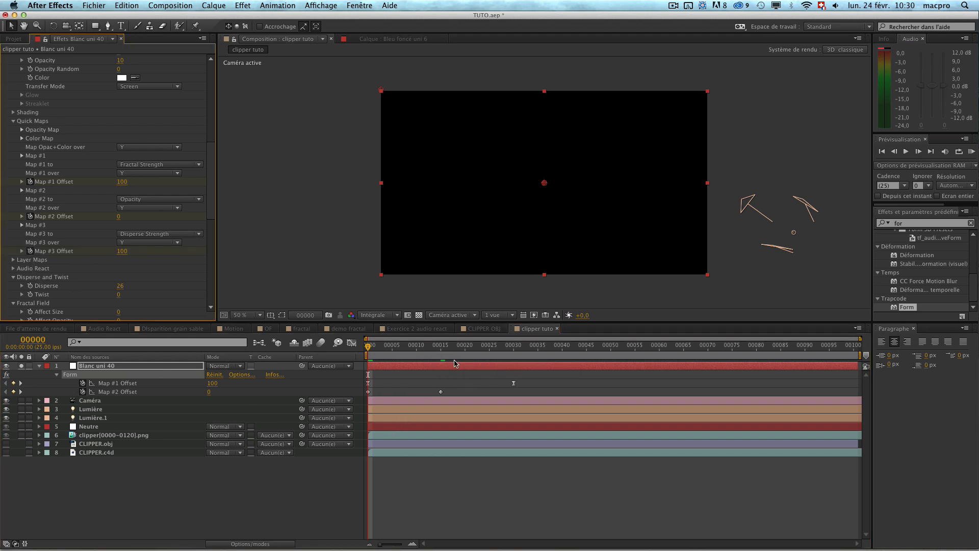
{"action": "left_click", "coordinate": [489, 348]}
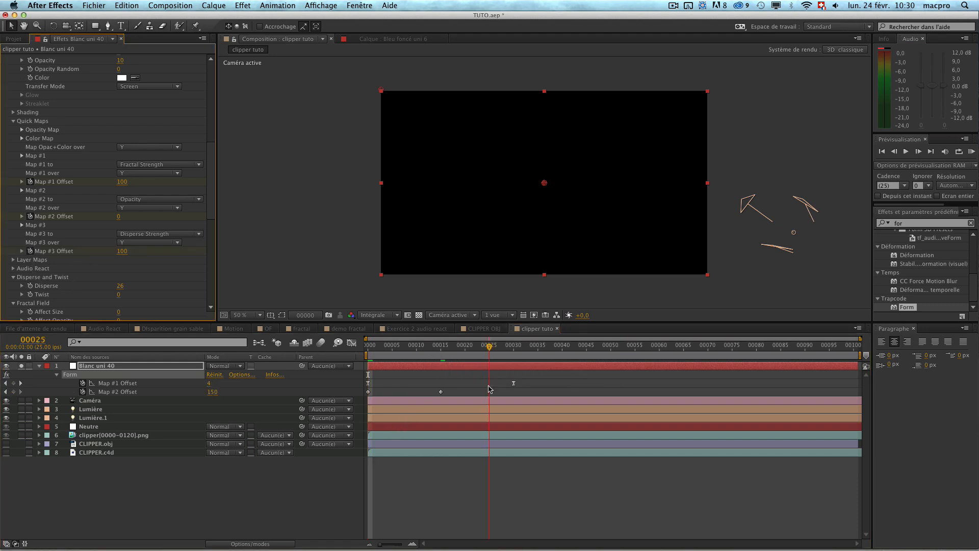
{"action": "left_click", "coordinate": [123, 250]}
{"action": "type", "text": "0"}
{"action": "key", "text": "Return"}
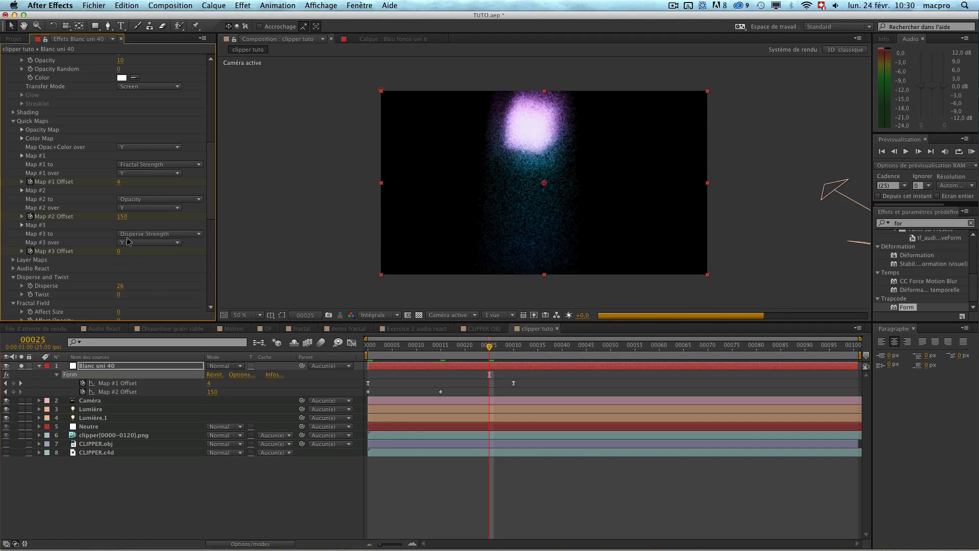
Preview the dispersing particles and scrub to frame 14.
{"action": "key", "text": "space"}
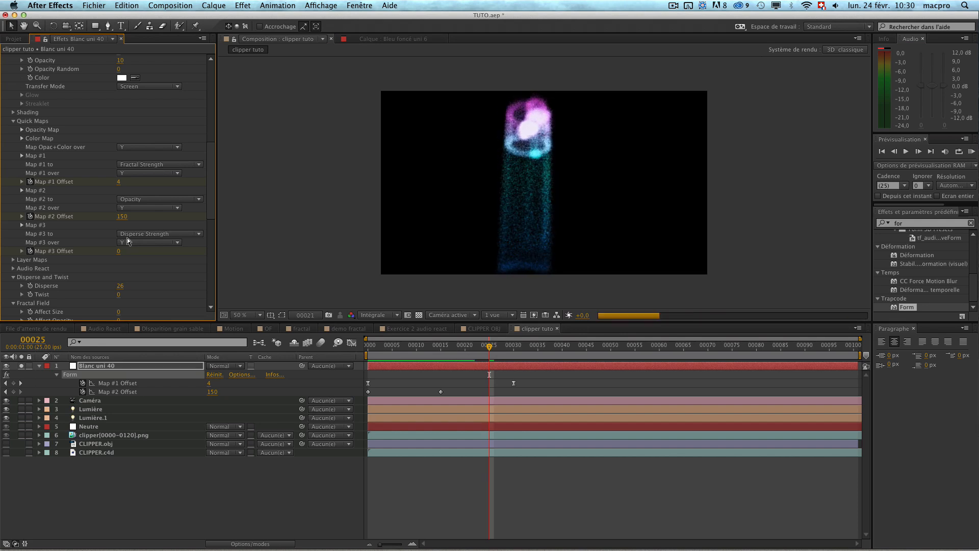
{"action": "key", "text": "space"}
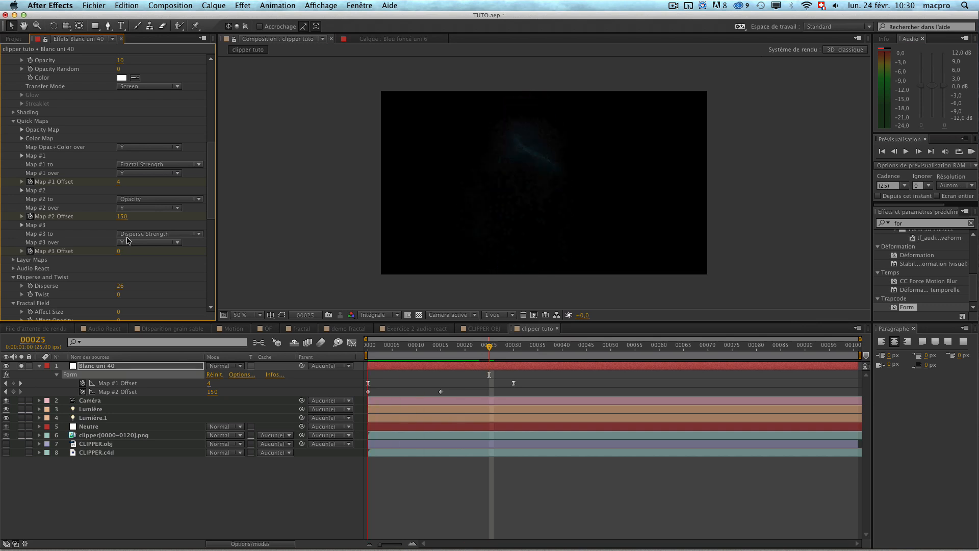
{"action": "key", "text": "space"}
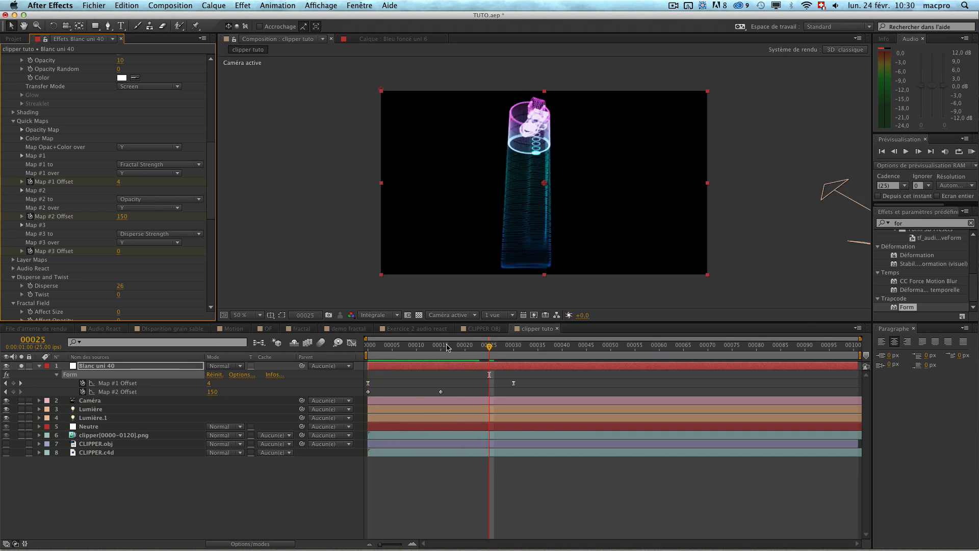
{"action": "left_click_drag", "start_coordinate": [446, 347], "coordinate": [432, 341]}
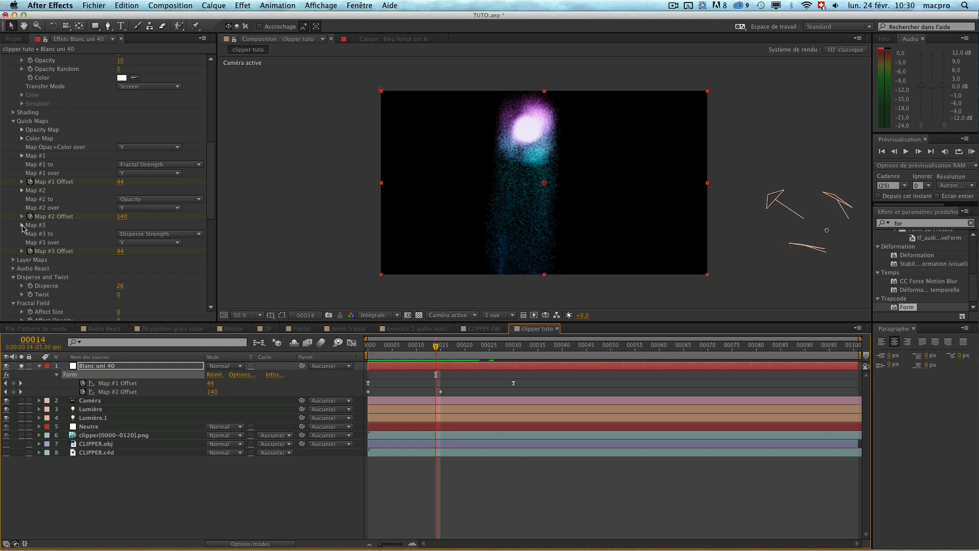
Expand the Map #3 and Map #1 curves and copy the rising ramp of Map #1 onto Map #3.
{"action": "left_click", "coordinate": [22, 225]}
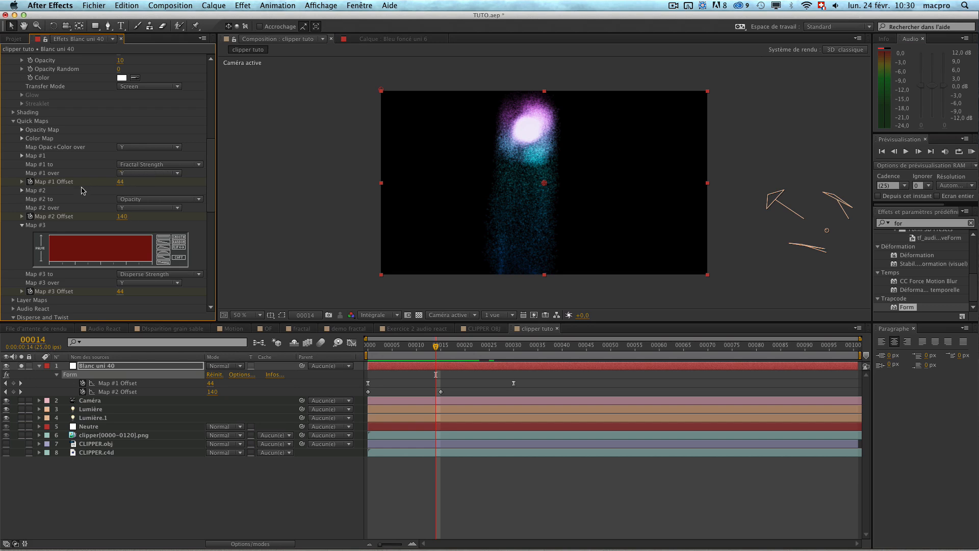
{"action": "left_click", "coordinate": [22, 156]}
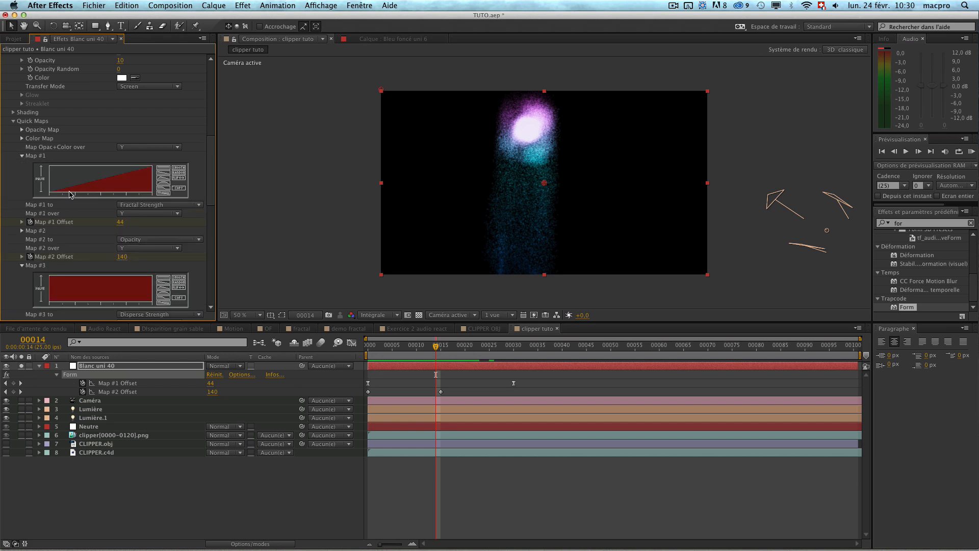
{"action": "left_click", "coordinate": [179, 189]}
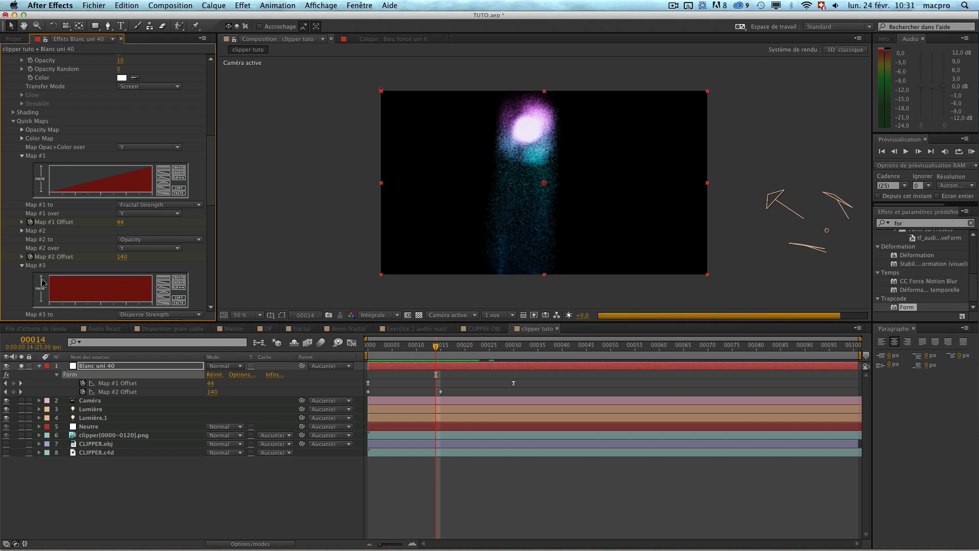
{"action": "left_click", "coordinate": [179, 304]}
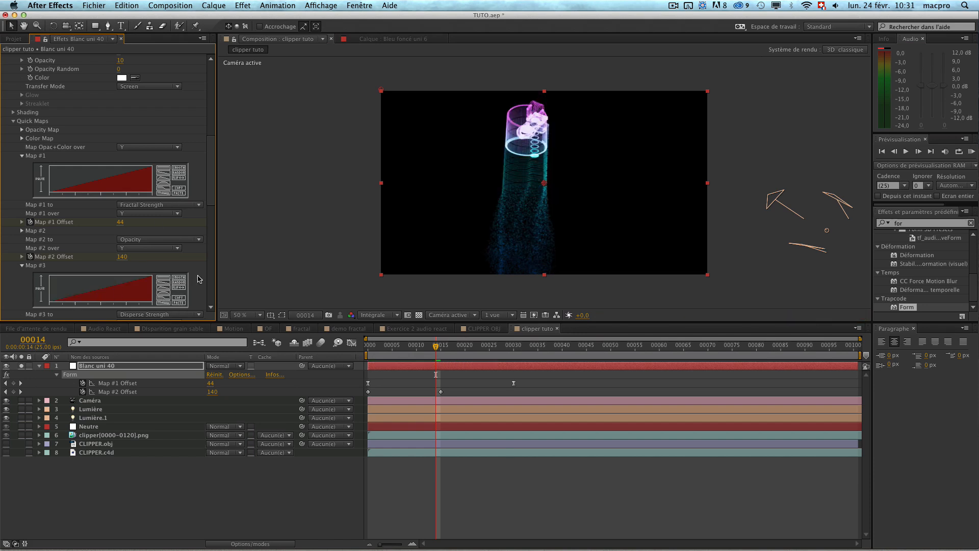
Preview the animation with the ramped Map #3 curve and scrub to frame 11.
{"action": "key", "text": "KP_0"}
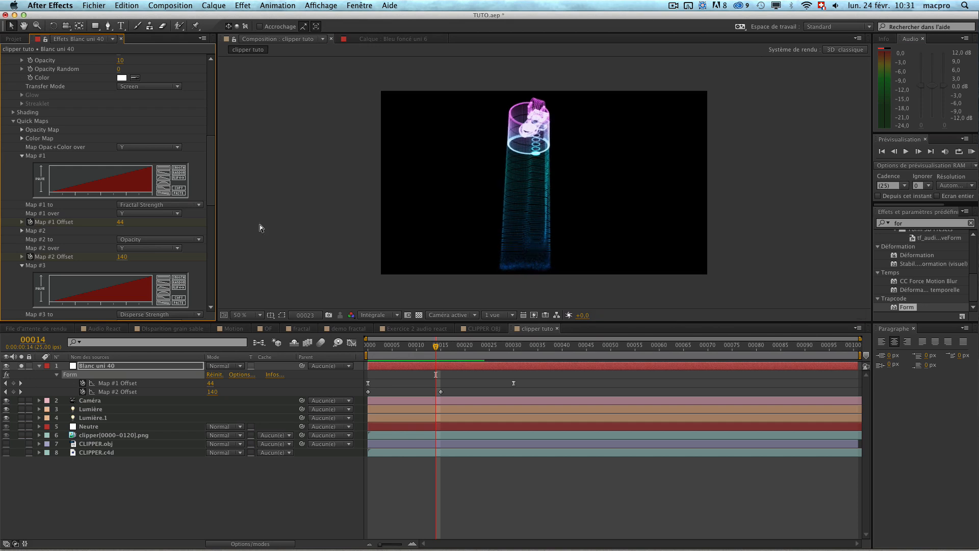
{"action": "key", "text": "space"}
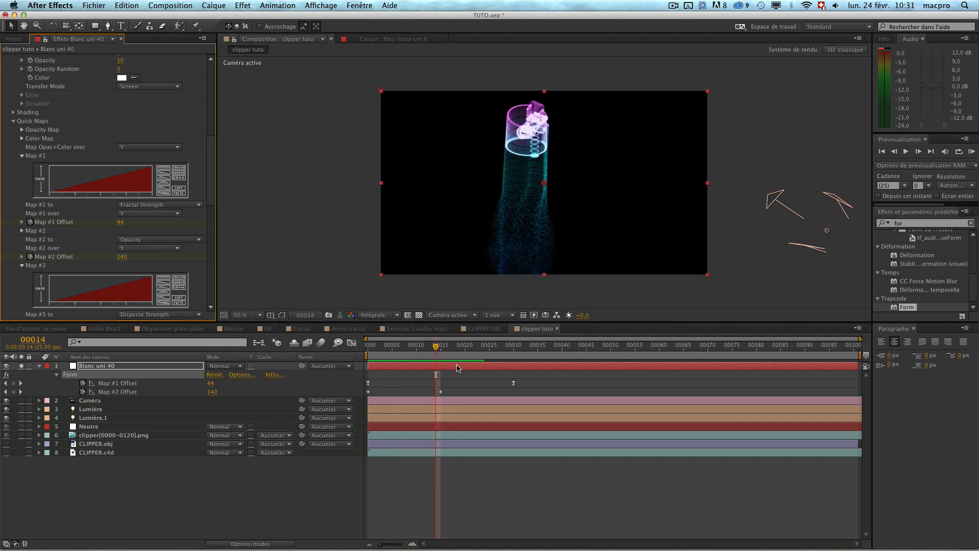
{"action": "left_click_drag", "start_coordinate": [436, 346], "coordinate": [418, 348]}
Easy-ease all Map #2 Offset and Map #3 Offset keyframes and save the project.
{"action": "key", "text": "u"}
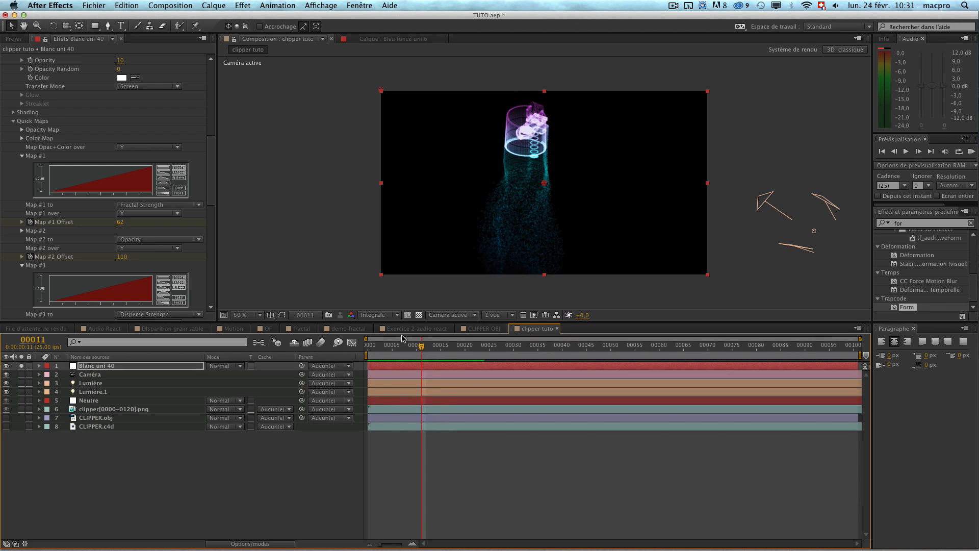
{"action": "key", "text": "u"}
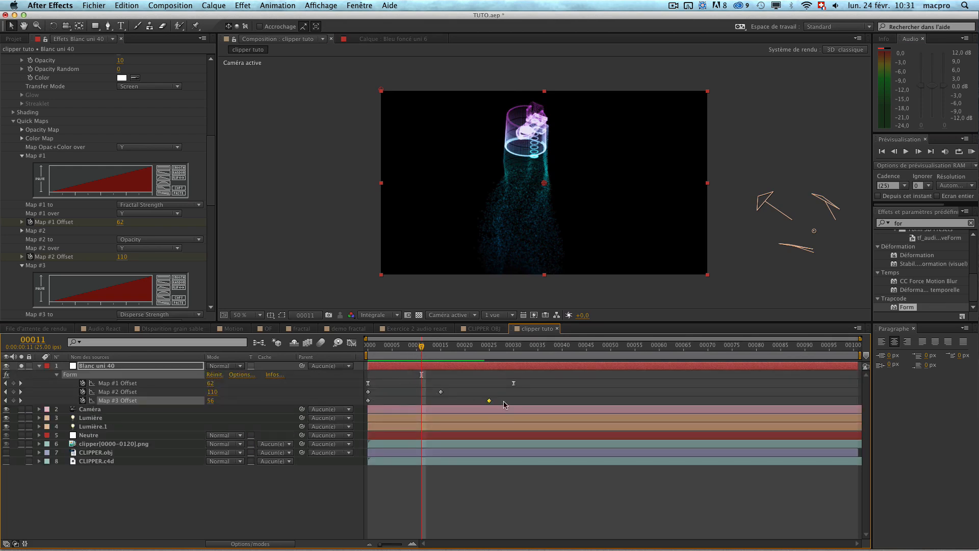
{"action": "left_click_drag", "start_coordinate": [509, 391], "coordinate": [345, 408]}
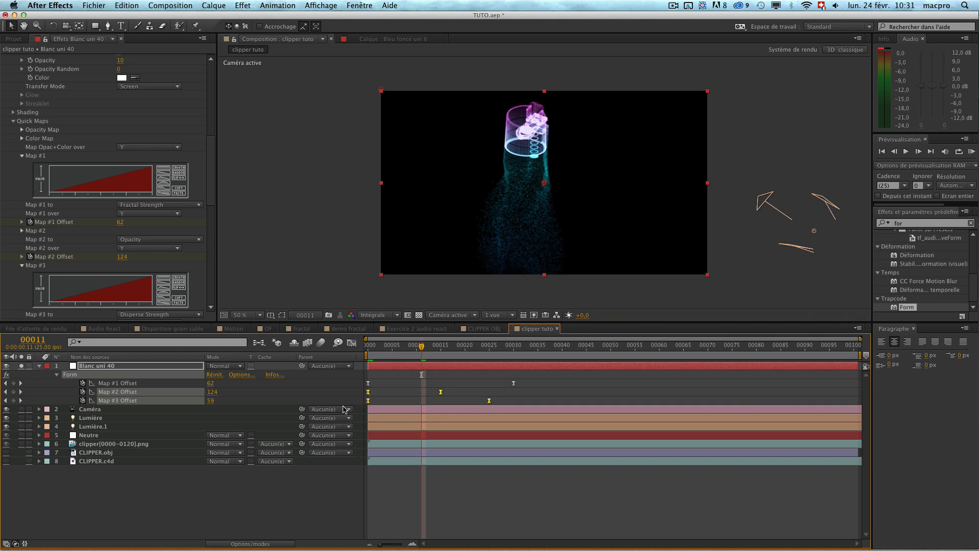
{"action": "key", "text": "super+s"}
At frame 9, set the Form effect's Fractal Field Octave Scale to 1.9 and Octave Multiplier to 0.7.
{"action": "left_click_drag", "start_coordinate": [420, 345], "coordinate": [412, 346]}
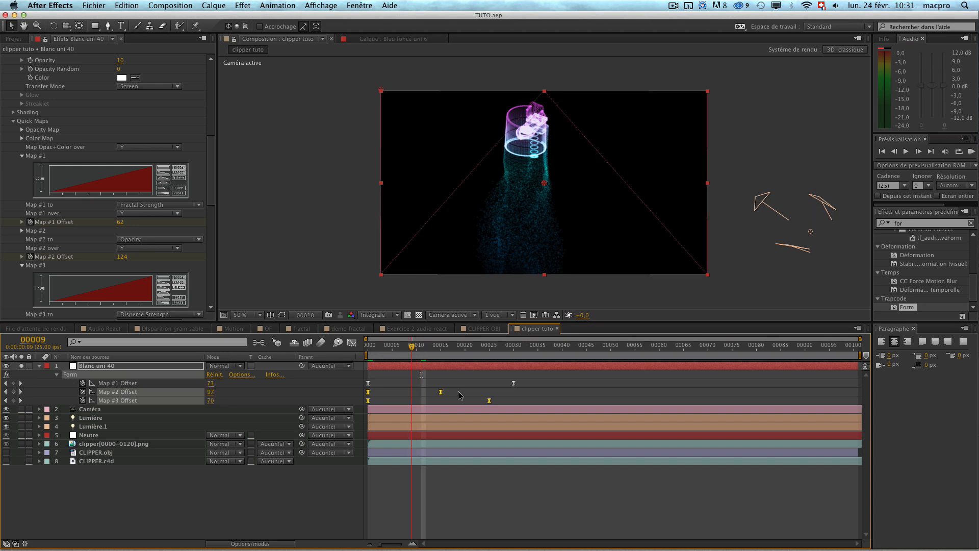
{"action": "left_click", "coordinate": [131, 384]}
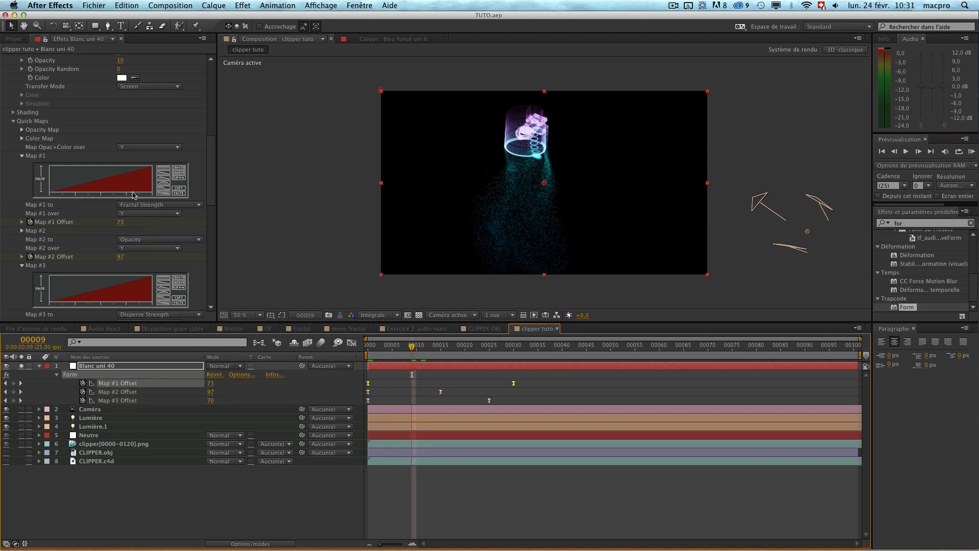
{"action": "scroll", "coordinate": [67, 185], "scroll_direction": "down", "scroll_amount": 10}
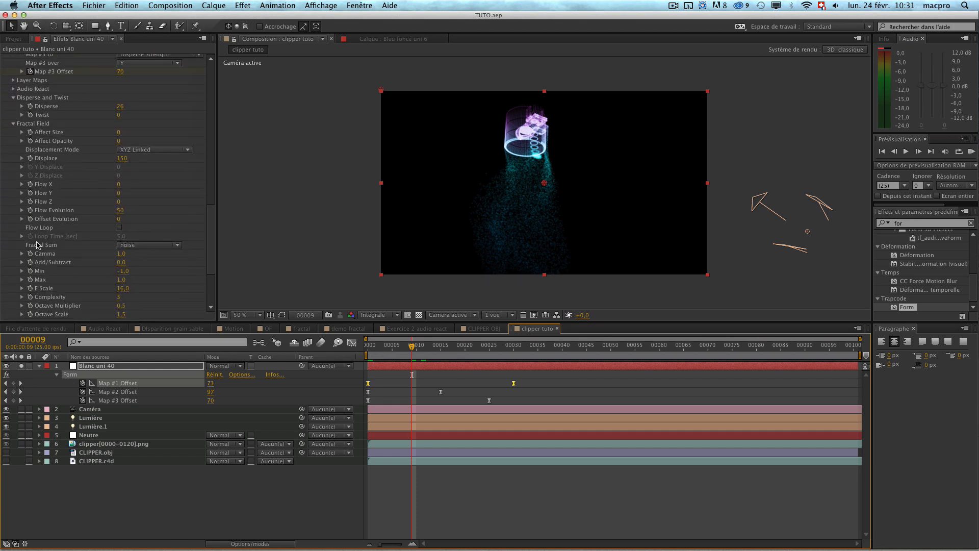
{"action": "scroll", "coordinate": [96, 272], "scroll_direction": "down", "scroll_amount": 3}
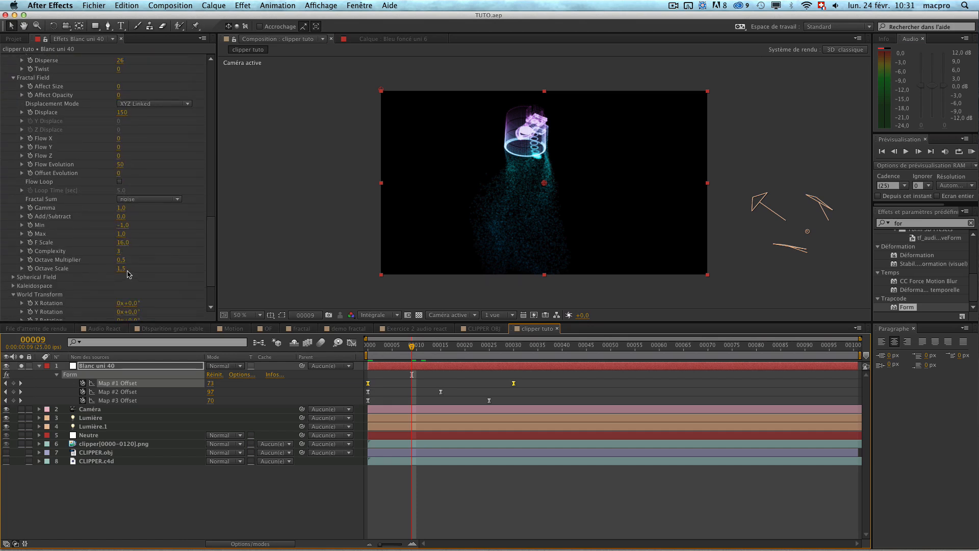
{"action": "left_click", "coordinate": [122, 269]}
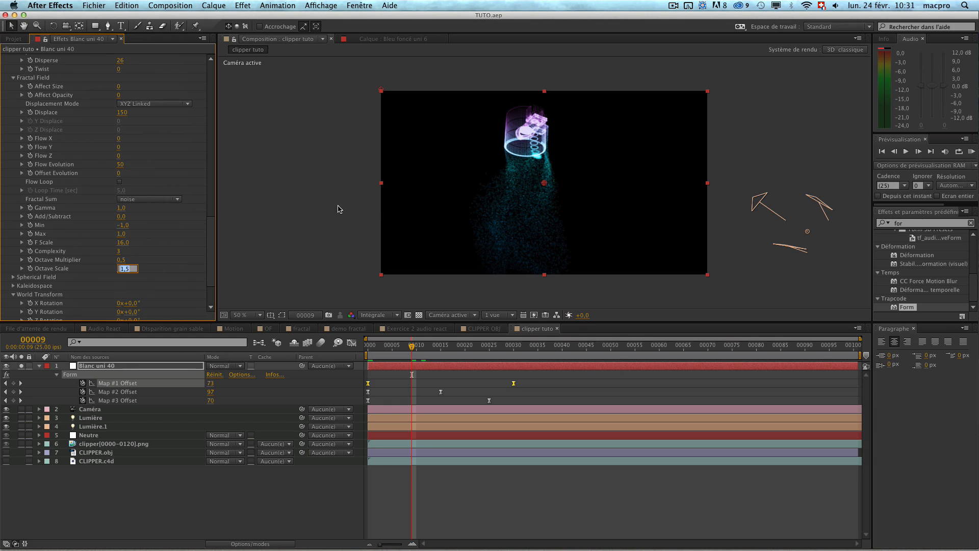
{"action": "type", "text": "1,9"}
{"action": "key", "text": "Return"}
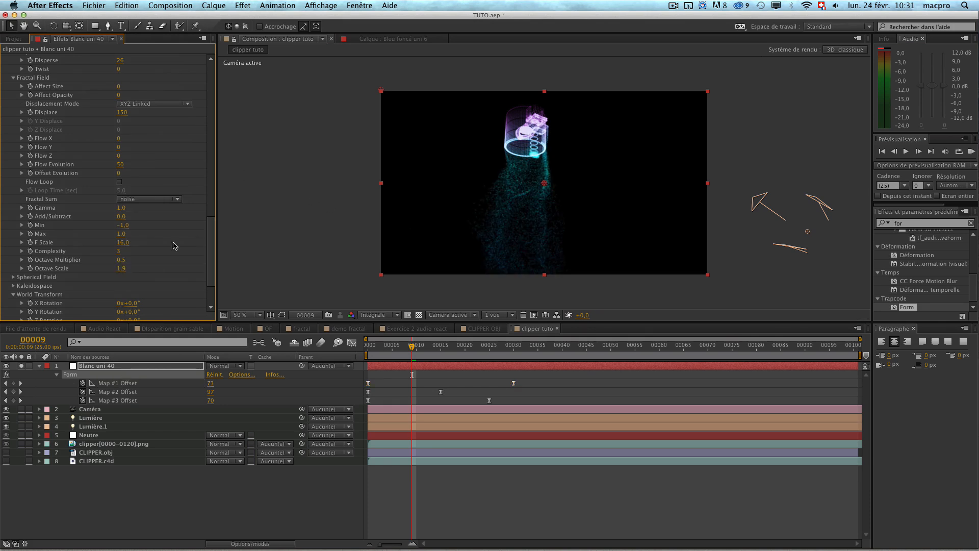
{"action": "left_click", "coordinate": [121, 260]}
{"action": "type", "text": "0,7"}
{"action": "key", "text": "Return"}
Try abs(noise) as the Fractal Sum, preview the animation, and restore the noise option.
{"action": "left_click", "coordinate": [141, 199]}
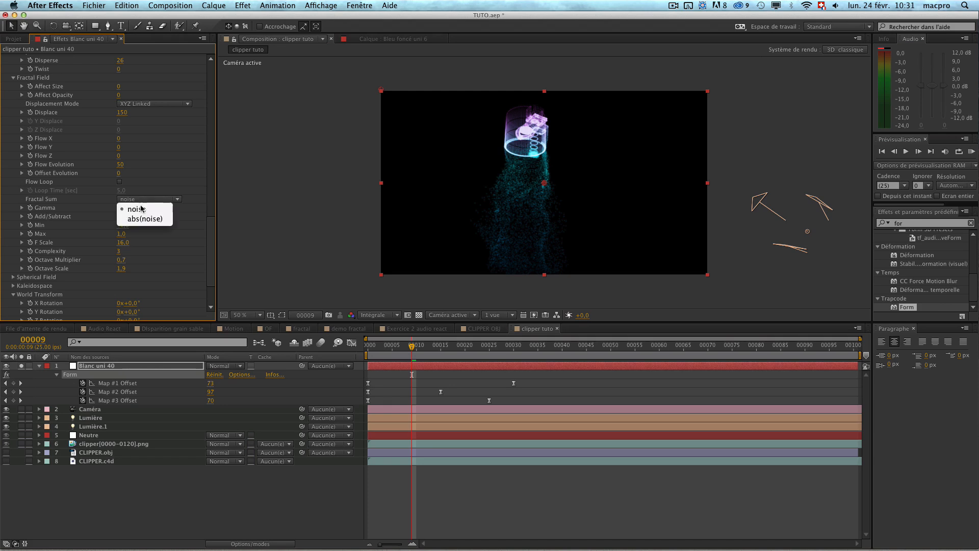
{"action": "left_click", "coordinate": [138, 213]}
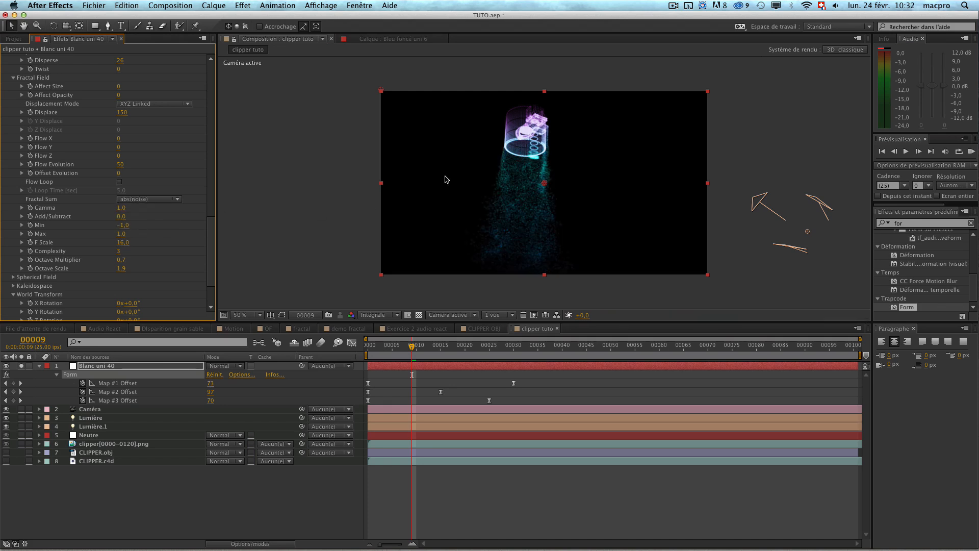
{"action": "key", "text": "KP_0"}
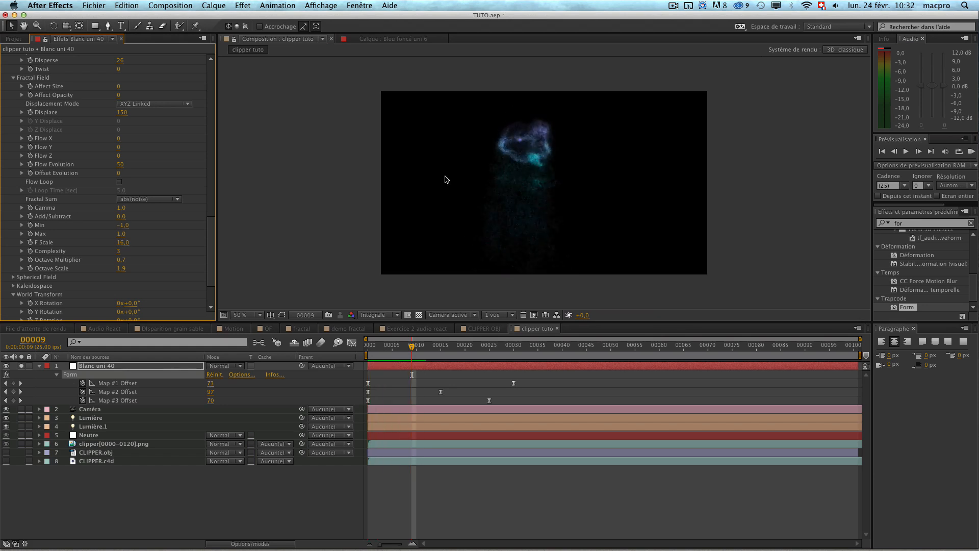
{"action": "key", "text": "space"}
{"action": "left_click", "coordinate": [145, 199]}
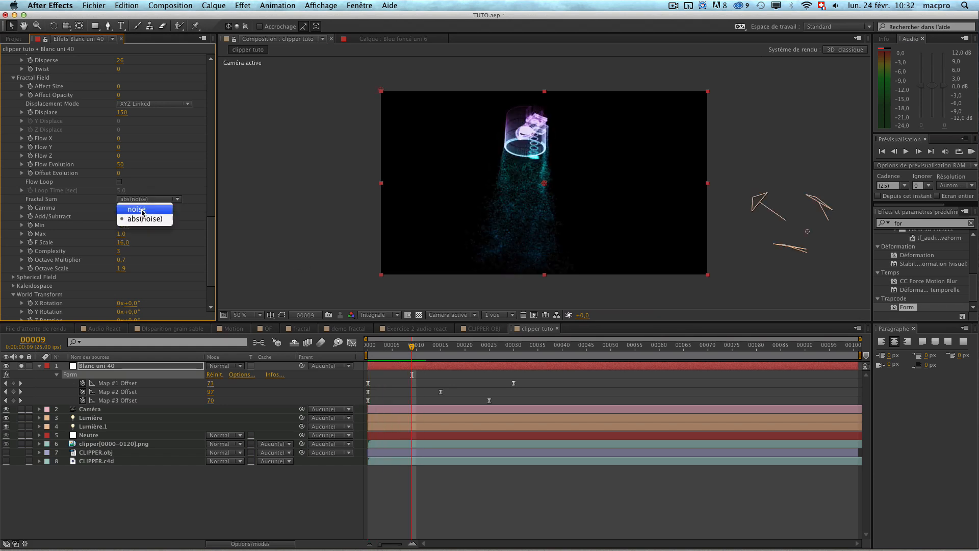
{"action": "left_click", "coordinate": [143, 213]}
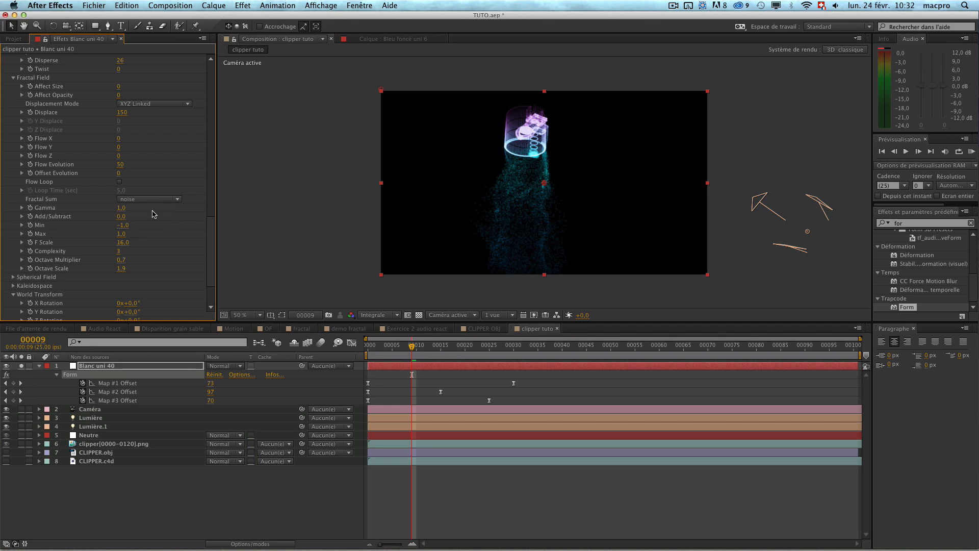
Raise the Fractal Field's Displace to 175 and deselect the Blanc uni 40 layer.
{"action": "left_click_drag", "start_coordinate": [133, 112], "coordinate": [139, 112]}
{"action": "scroll", "coordinate": [51, 153], "scroll_direction": "up", "scroll_amount": 15}
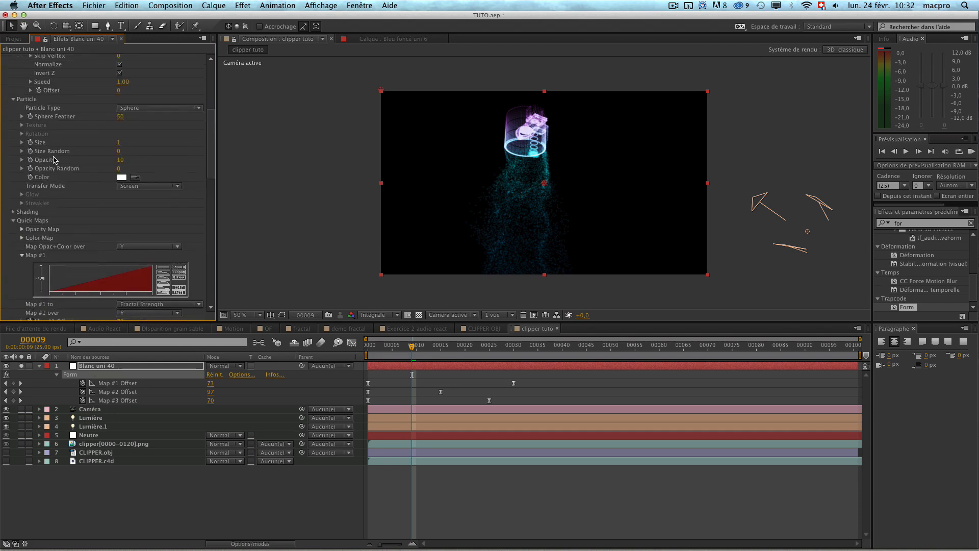
{"action": "scroll", "coordinate": [55, 160], "scroll_direction": "up", "scroll_amount": 5}
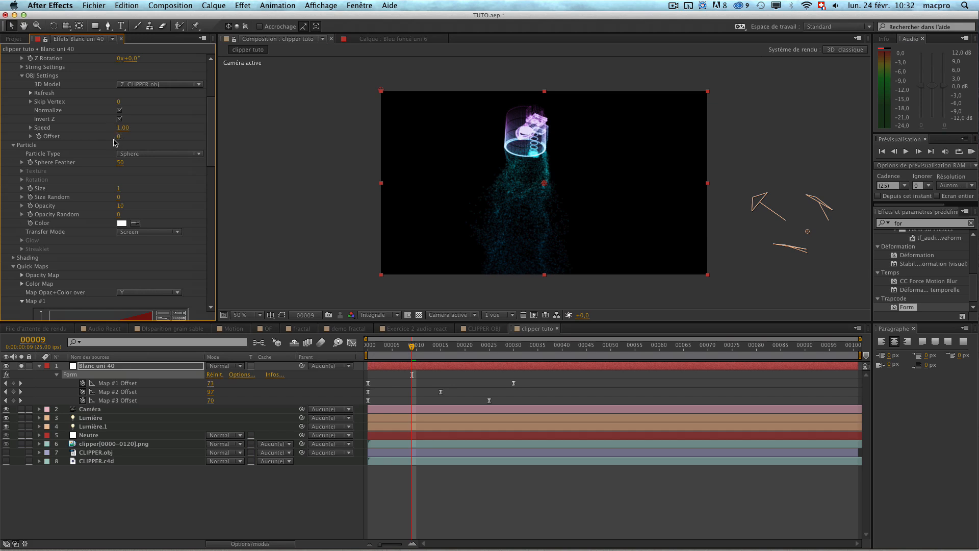
{"action": "scroll", "coordinate": [113, 142], "scroll_direction": "down", "scroll_amount": 8}
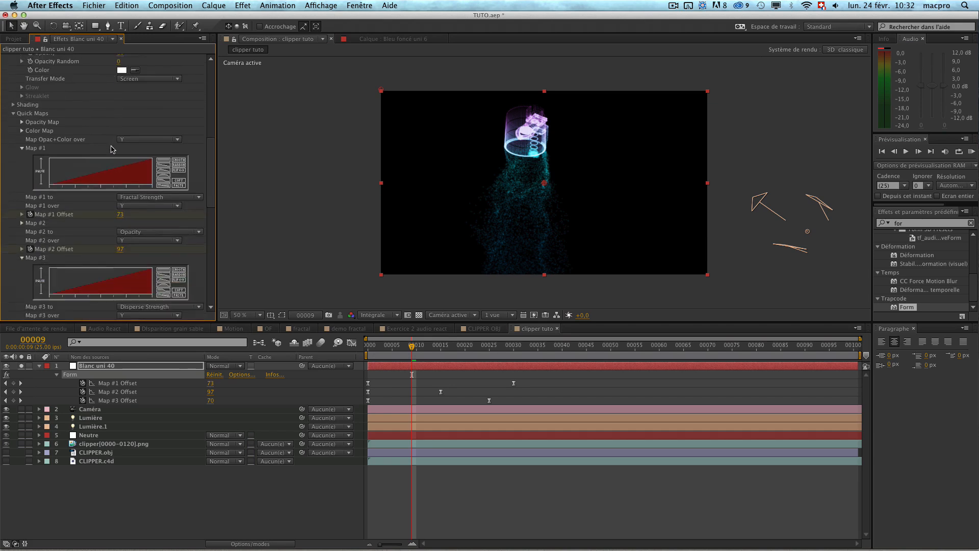
{"action": "scroll", "coordinate": [113, 149], "scroll_direction": "down", "scroll_amount": 2}
{"action": "scroll", "coordinate": [113, 148], "scroll_direction": "down", "scroll_amount": 8}
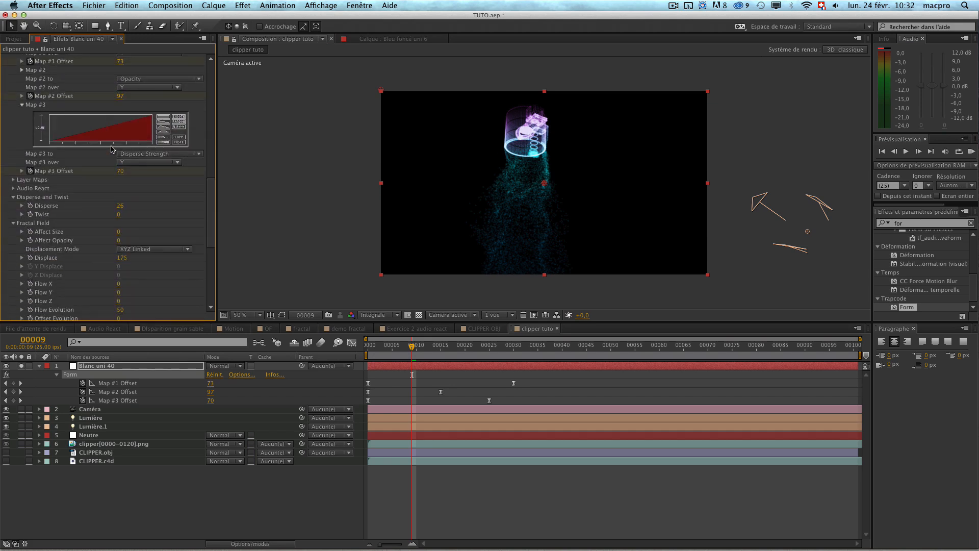
{"action": "left_click", "coordinate": [162, 491]}
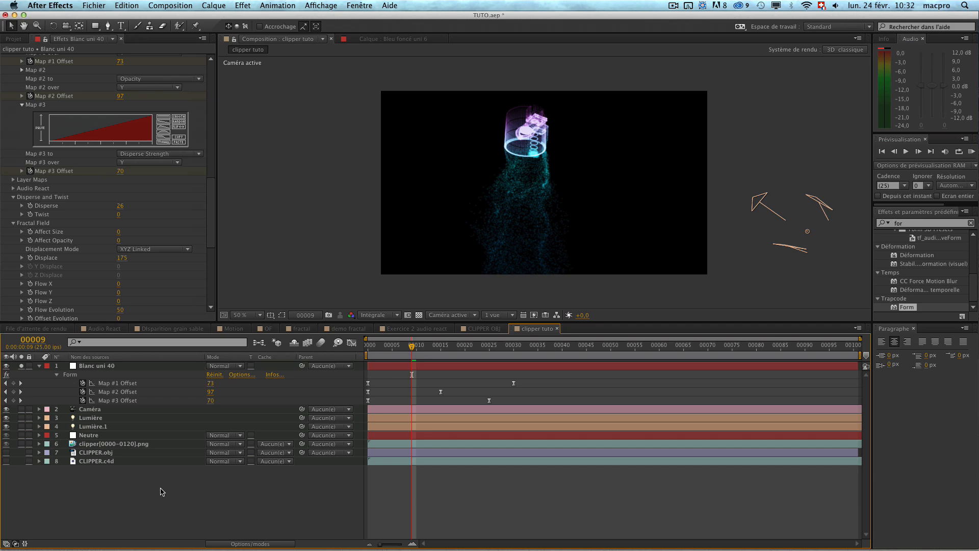
Go to frame 24, turn off solo on the Blanc uni 40 layer, and scrub back to frame 10.
{"action": "left_click", "coordinate": [483, 347]}
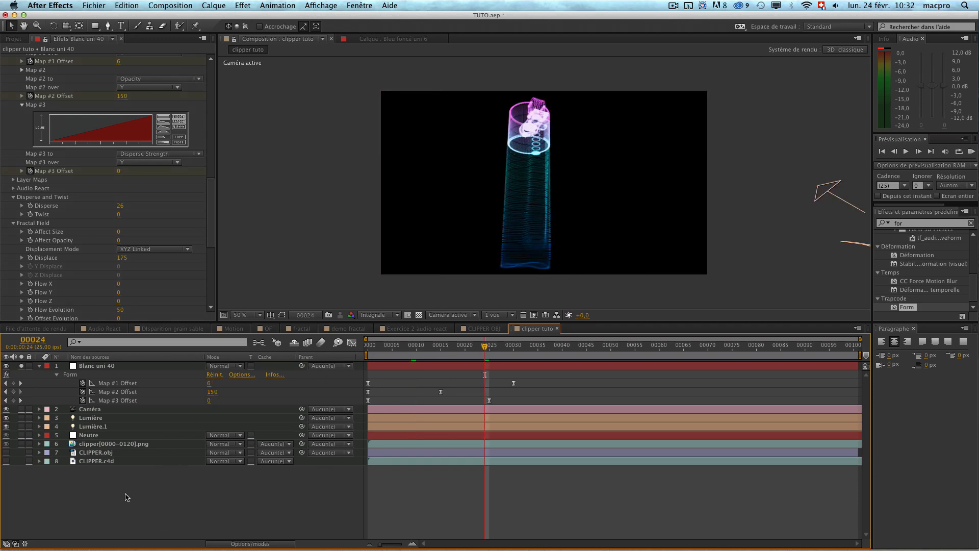
{"action": "left_click", "coordinate": [20, 365]}
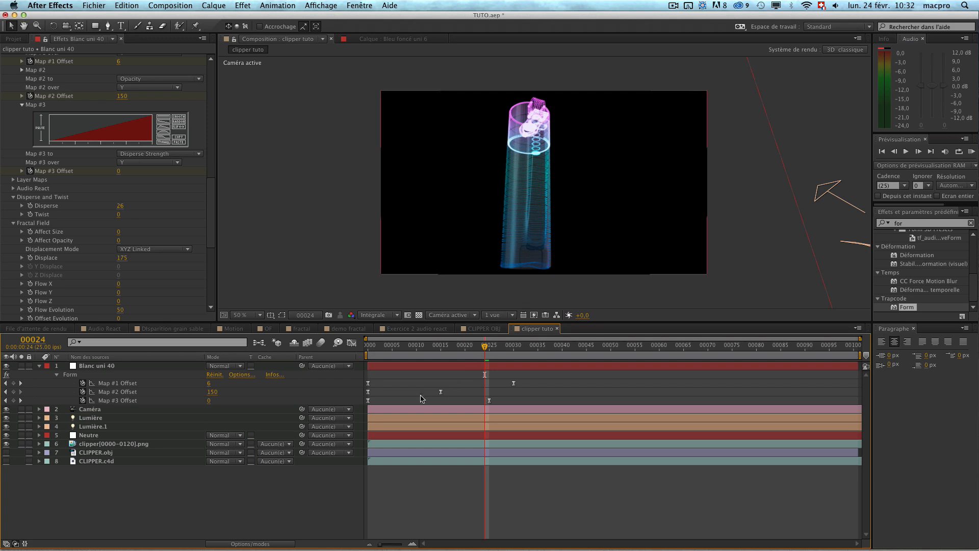
{"action": "left_click_drag", "start_coordinate": [380, 352], "coordinate": [417, 352]}
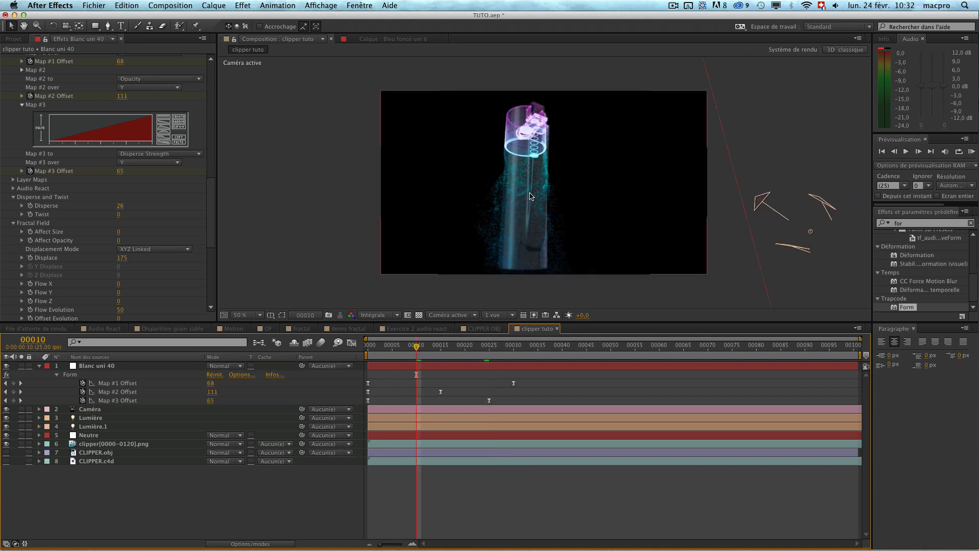
Solo the clipper[0000-0120].png layer and scrub to frame 12.
{"action": "left_click", "coordinate": [46, 445]}
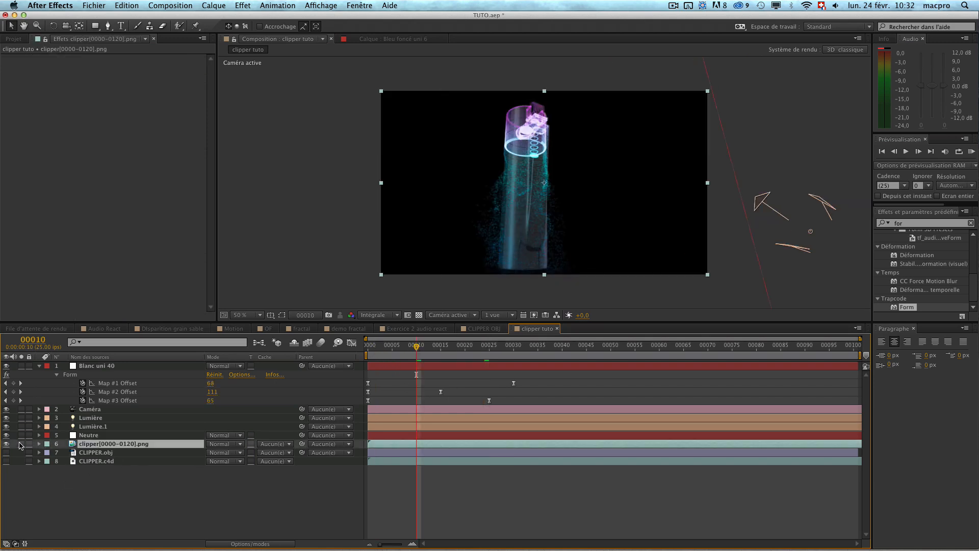
{"action": "left_click", "coordinate": [21, 444]}
{"action": "left_click_drag", "start_coordinate": [415, 342], "coordinate": [440, 332]}
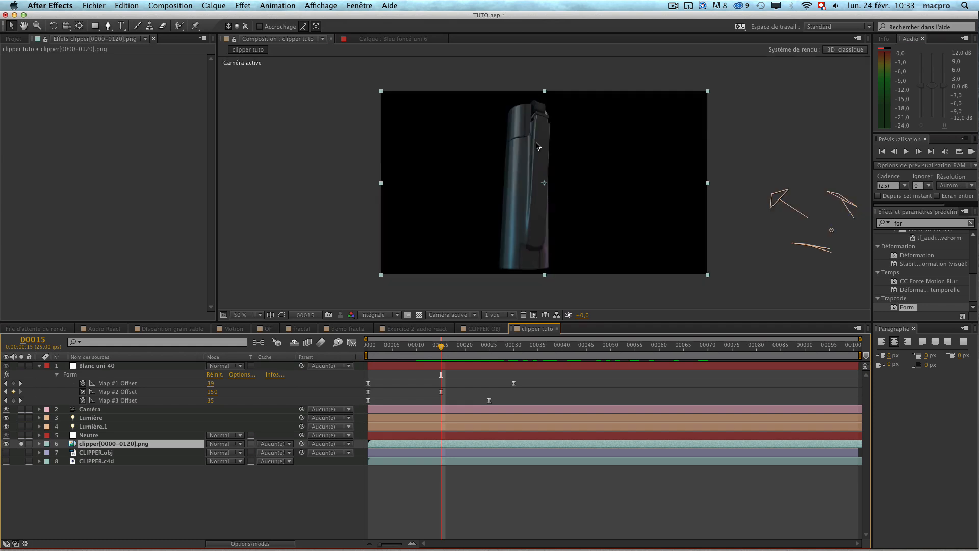
{"action": "left_click_drag", "start_coordinate": [439, 348], "coordinate": [425, 350]}
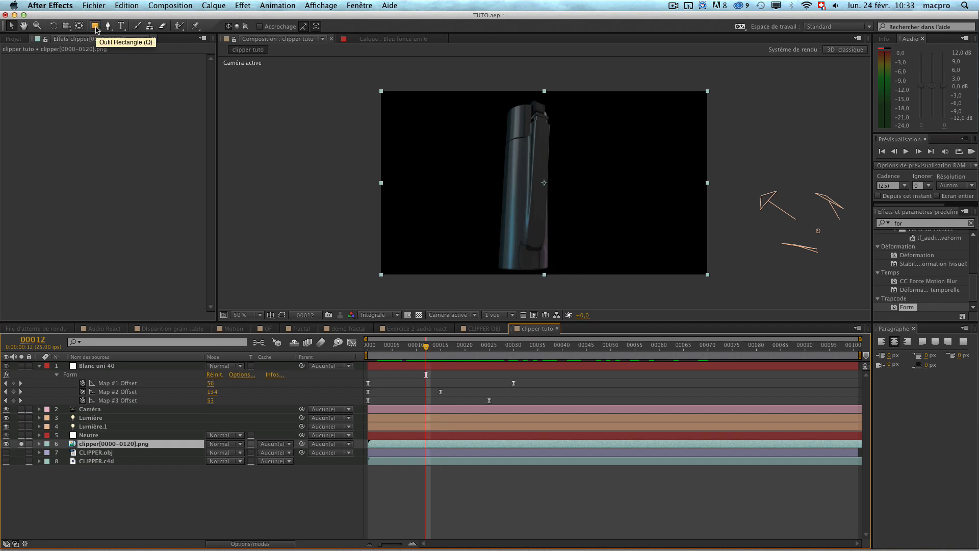
Add a full-frame rectangular mask to the clipper render, show mask outlines, and move its upper edge below the frame.
{"action": "double_click", "coordinate": [96, 27]}
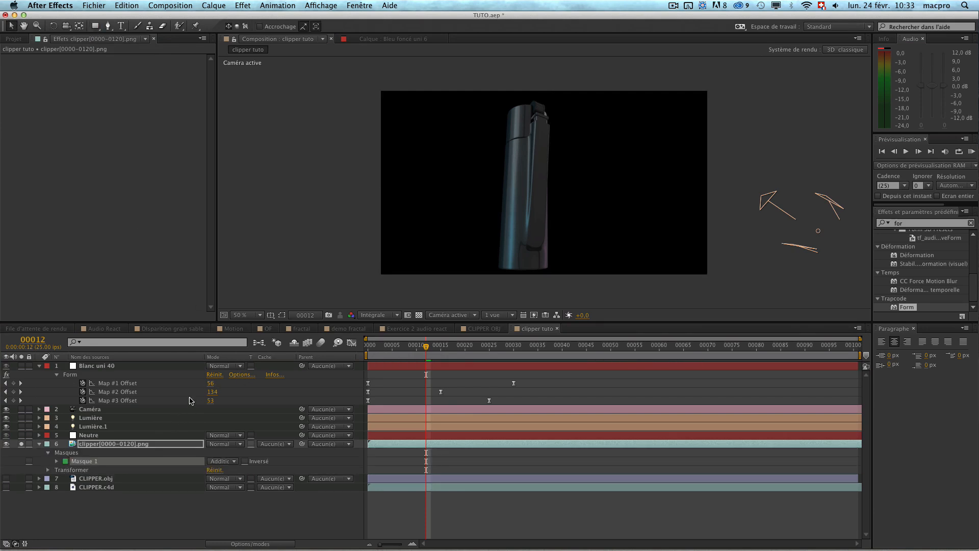
{"action": "left_click", "coordinate": [281, 316]}
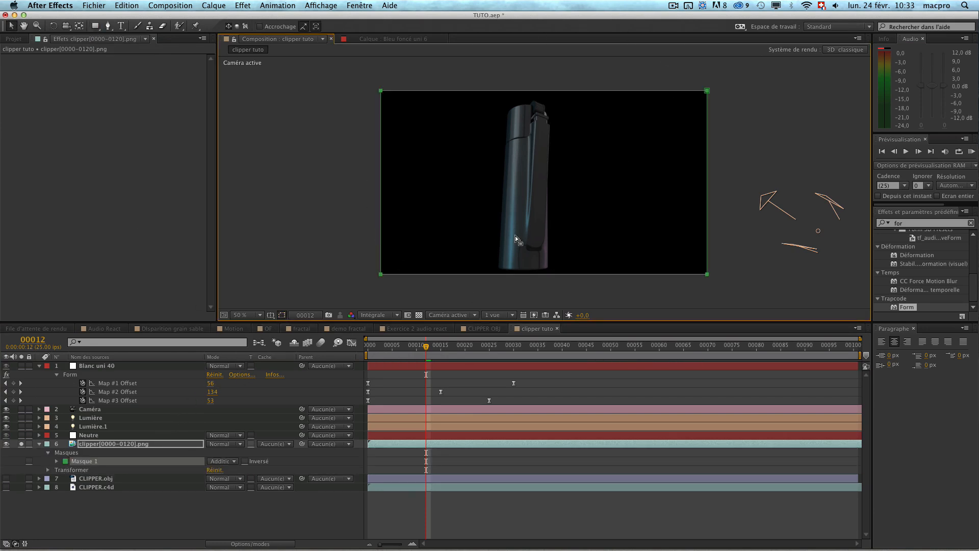
{"action": "left_click_drag", "start_coordinate": [364, 81], "coordinate": [754, 115]}
{"action": "left_click_drag", "start_coordinate": [707, 90], "coordinate": [712, 291]}
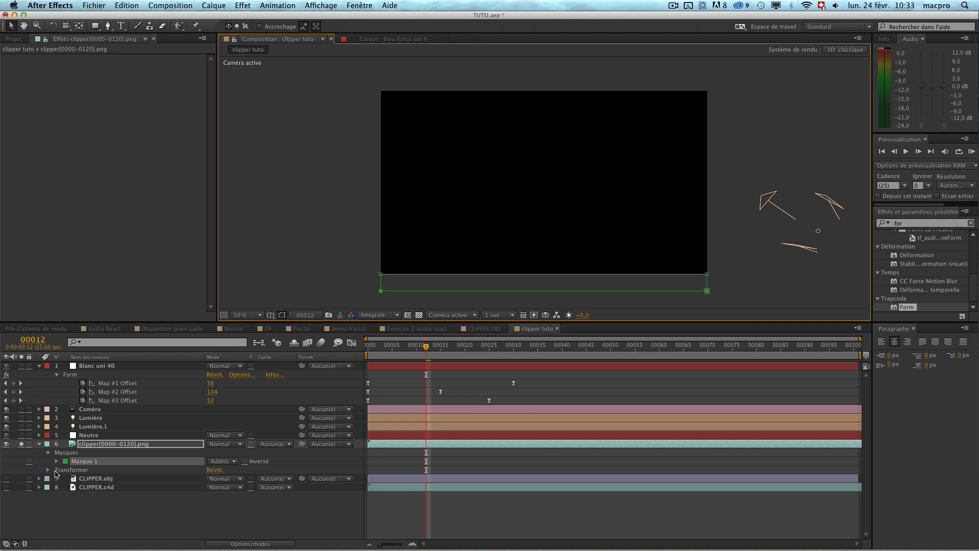
Reveal Masque 1's path property and start keyframing it at frame 12.
{"action": "key", "text": "m"}
{"action": "key", "text": "m"}
{"action": "key", "text": "m"}
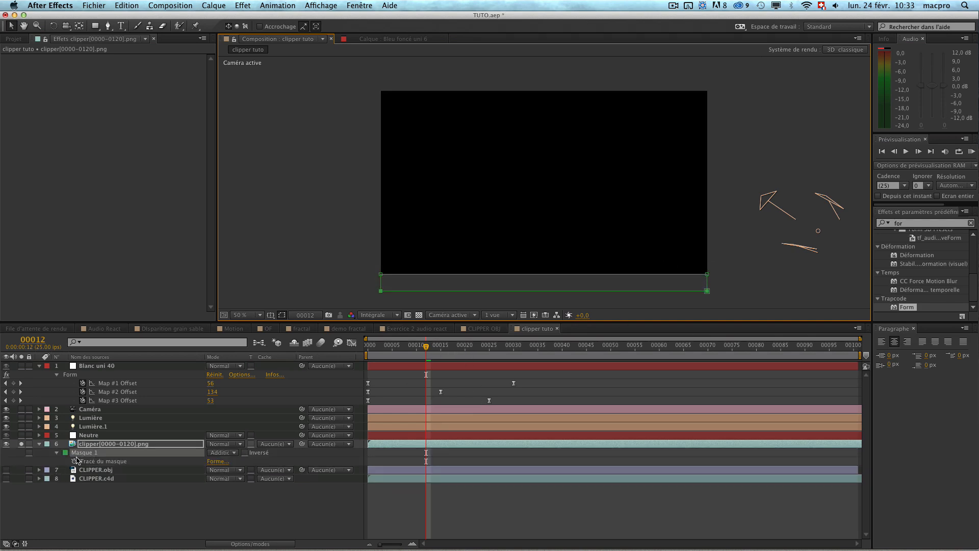
{"action": "left_click", "coordinate": [74, 461]}
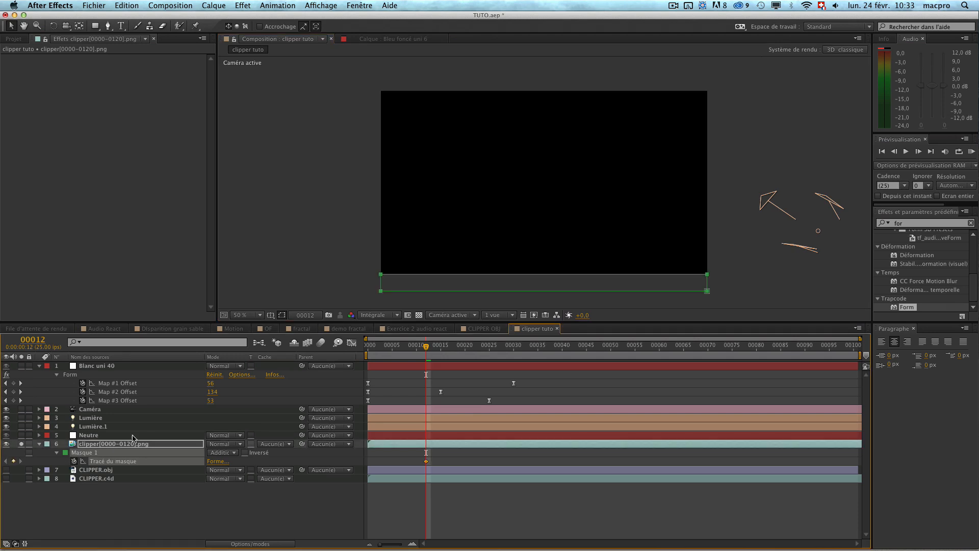
At frame 25, move the displaced mask edge up past the frame's upper border to uncover the whole lighter.
{"action": "left_click_drag", "start_coordinate": [424, 348], "coordinate": [489, 348]}
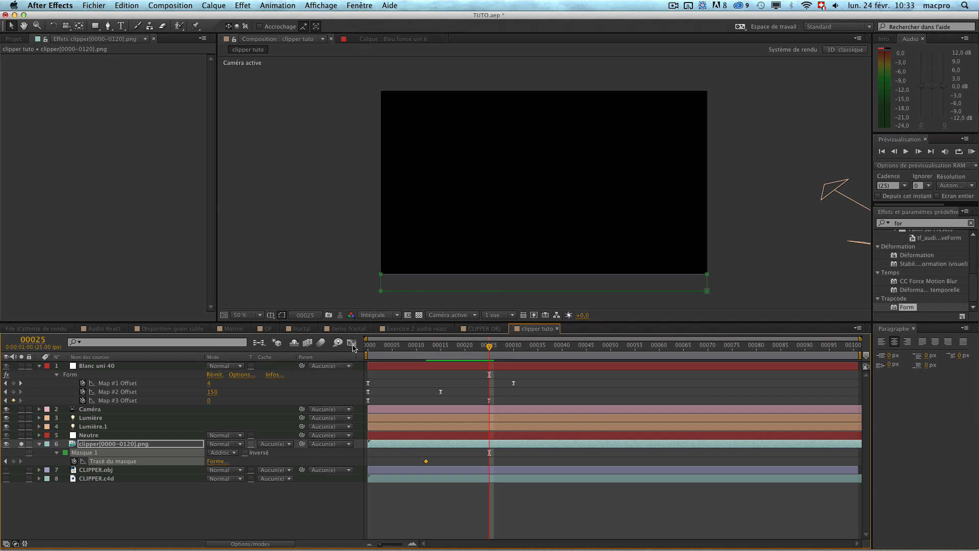
{"action": "left_click_drag", "start_coordinate": [367, 284], "coordinate": [805, 309]}
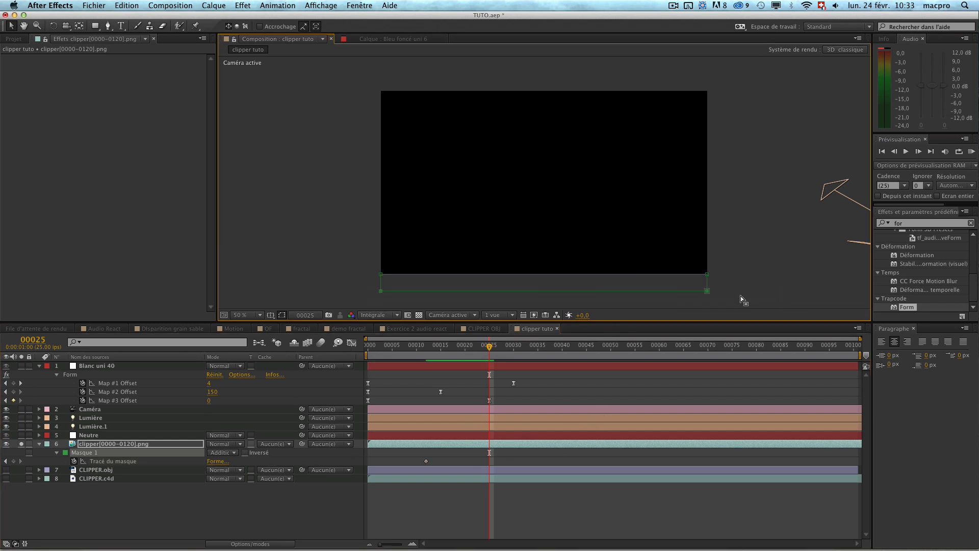
{"action": "left_click_drag", "start_coordinate": [707, 295], "coordinate": [731, 92]}
{"action": "left_click", "coordinate": [274, 518]}
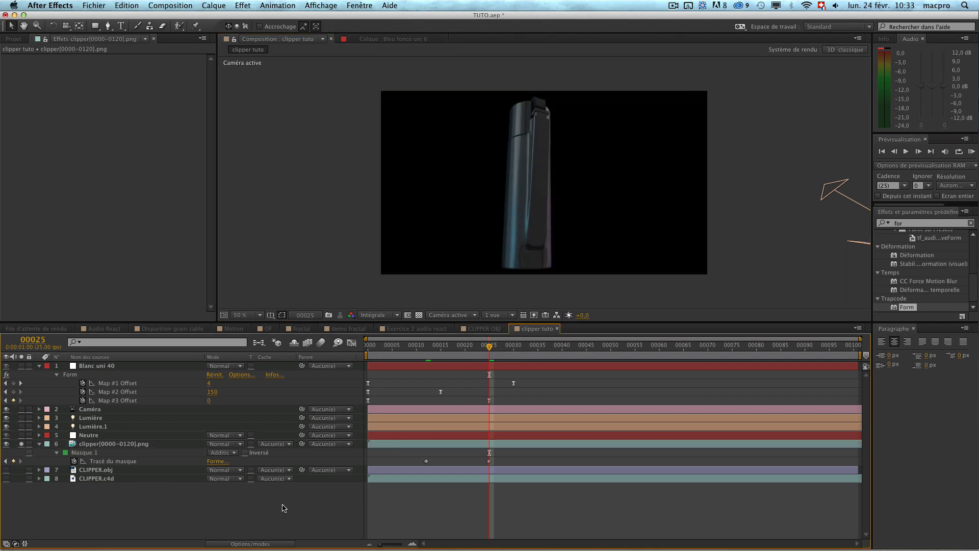
Unlink Masque 1's feather, set its vertical value to 57 pixels at frame 19, and hide the mask outlines.
{"action": "left_click", "coordinate": [142, 446]}
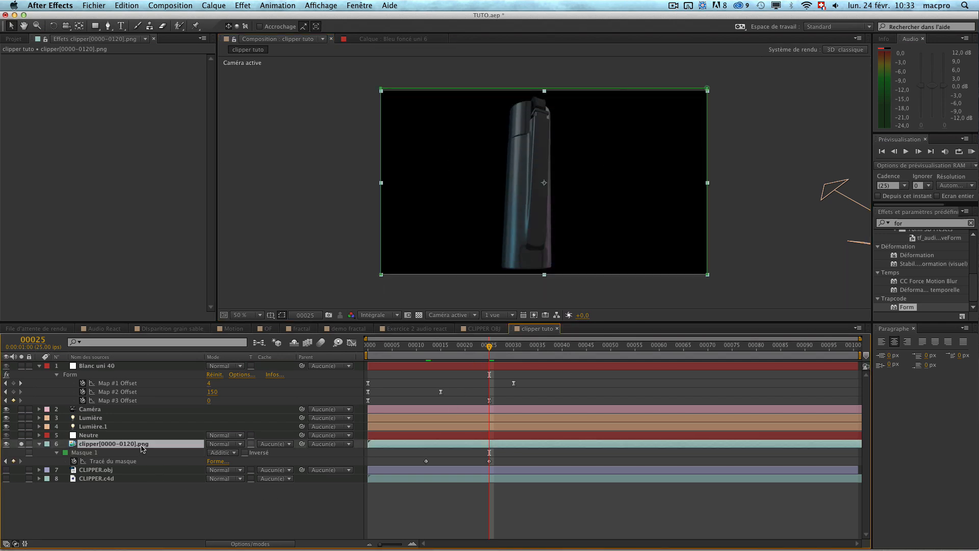
{"action": "key", "text": "m"}
{"action": "key", "text": "m"}
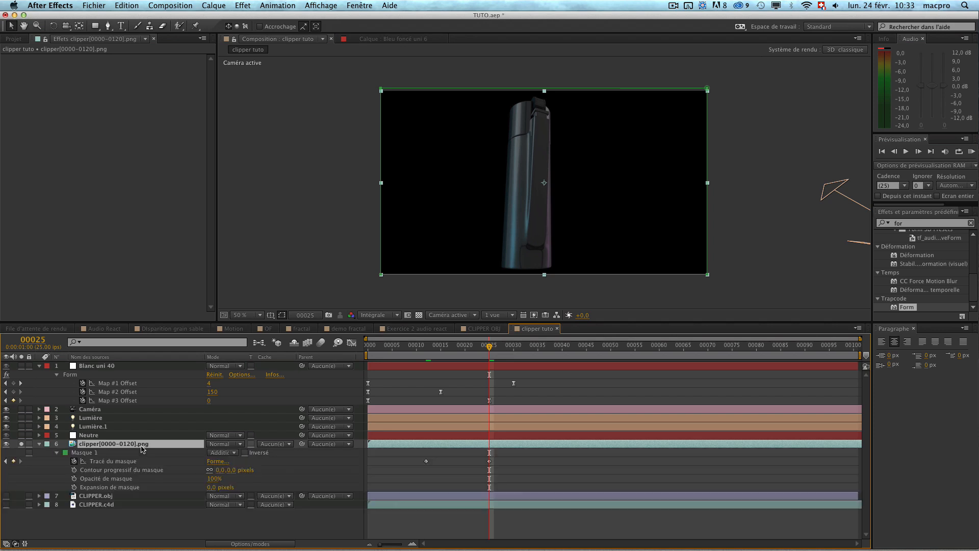
{"action": "left_click", "coordinate": [209, 470]}
{"action": "left_click_drag", "start_coordinate": [490, 347], "coordinate": [460, 346]}
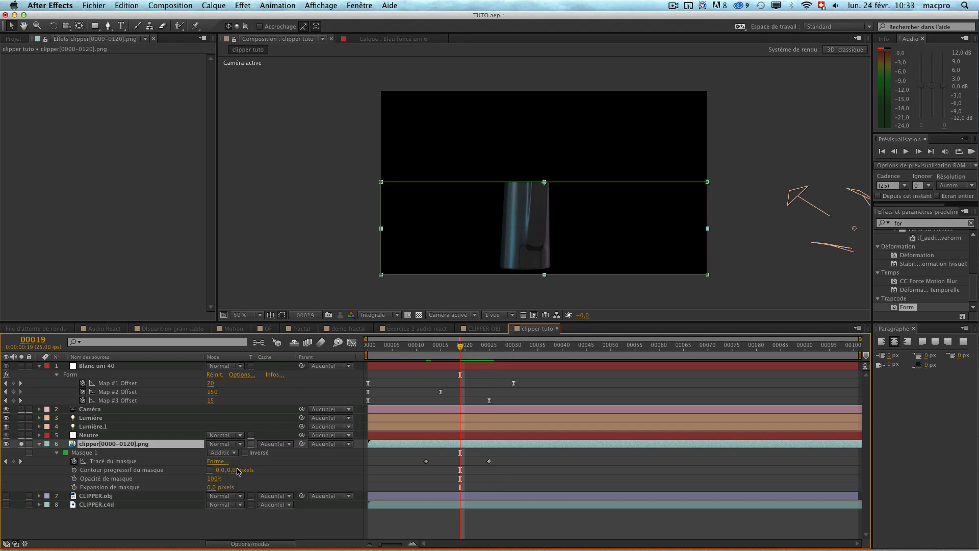
{"action": "left_click_drag", "start_coordinate": [237, 470], "coordinate": [260, 467]}
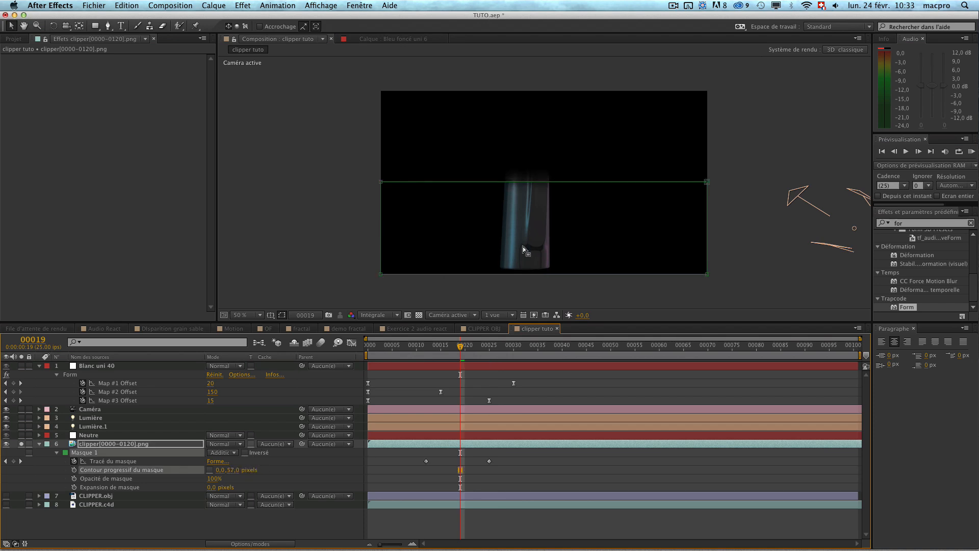
{"action": "left_click", "coordinate": [282, 314]}
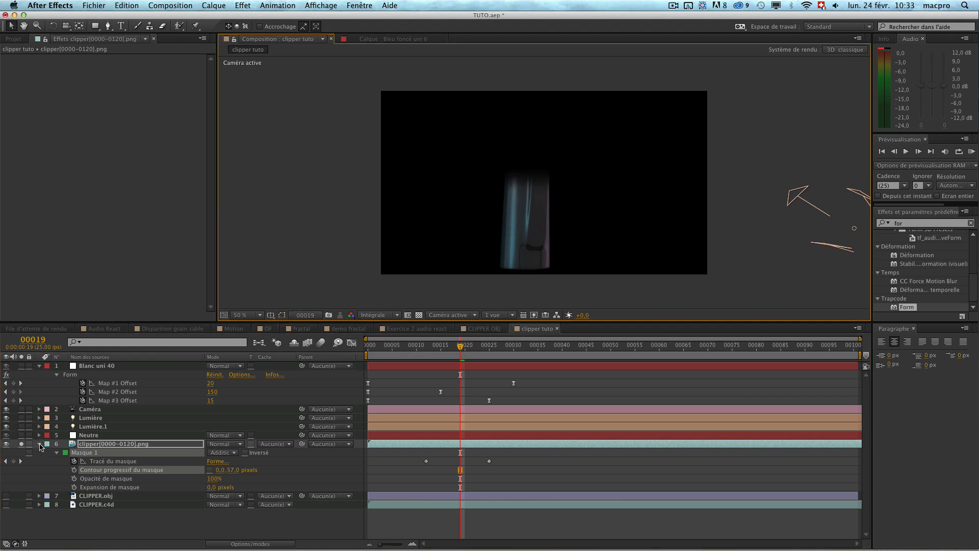
Save the project and play a RAM preview of the particle assembly together with the unsoloed clipper render.
{"action": "left_click", "coordinate": [40, 443]}
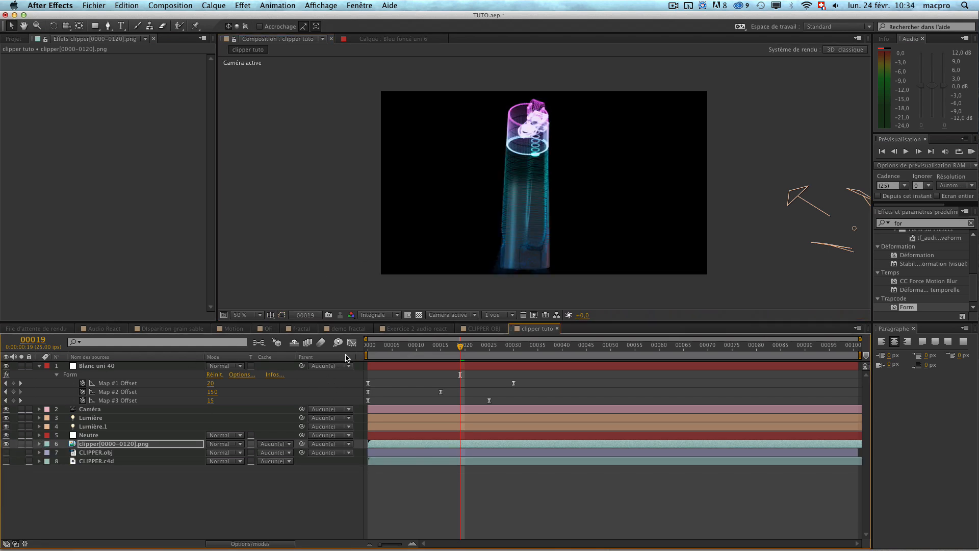
{"action": "key", "text": "super+s"}
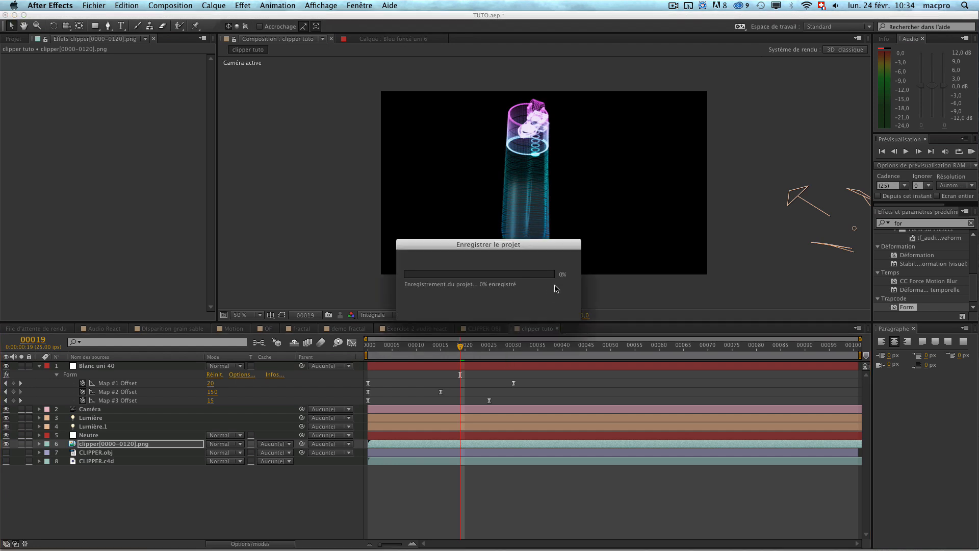
{"action": "key", "text": "KP_0"}
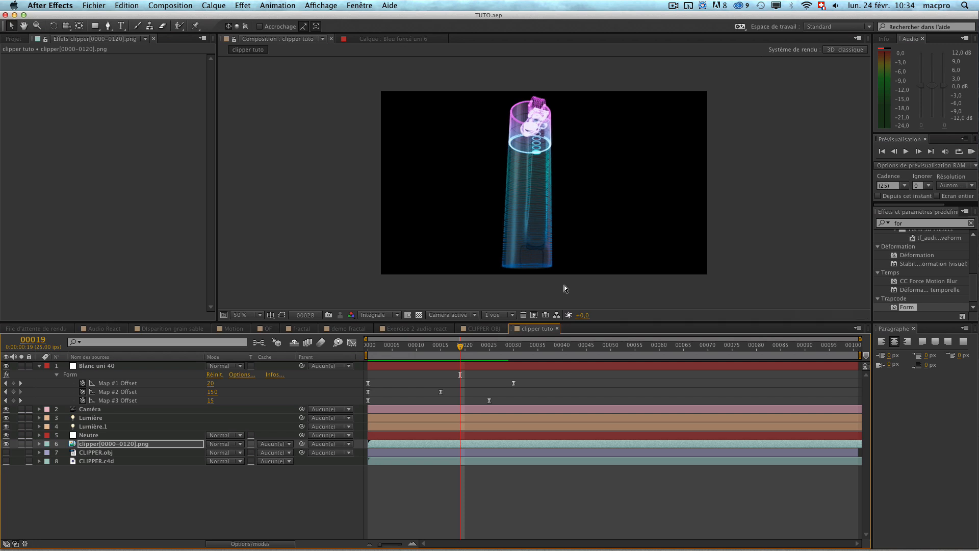
{"action": "key", "text": "space"}
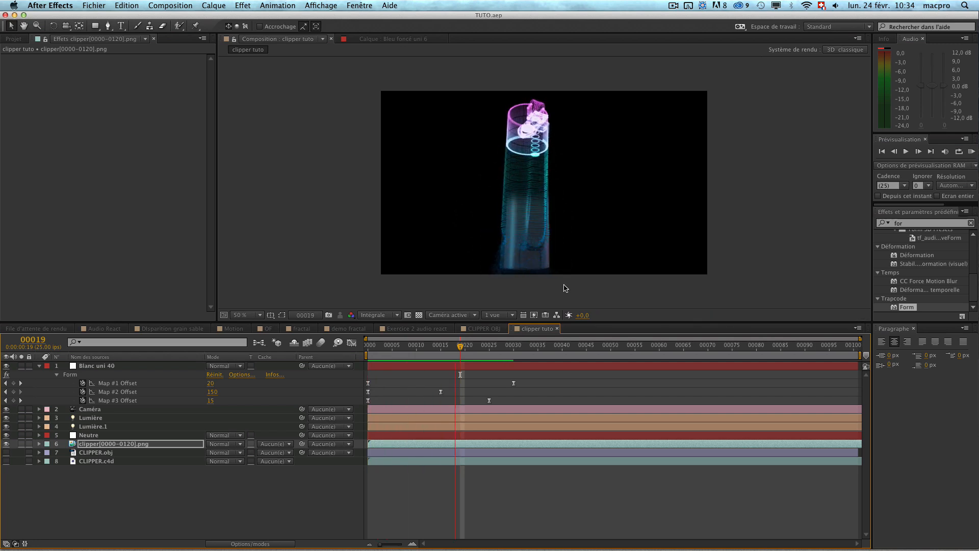
{"action": "key", "text": "space"}
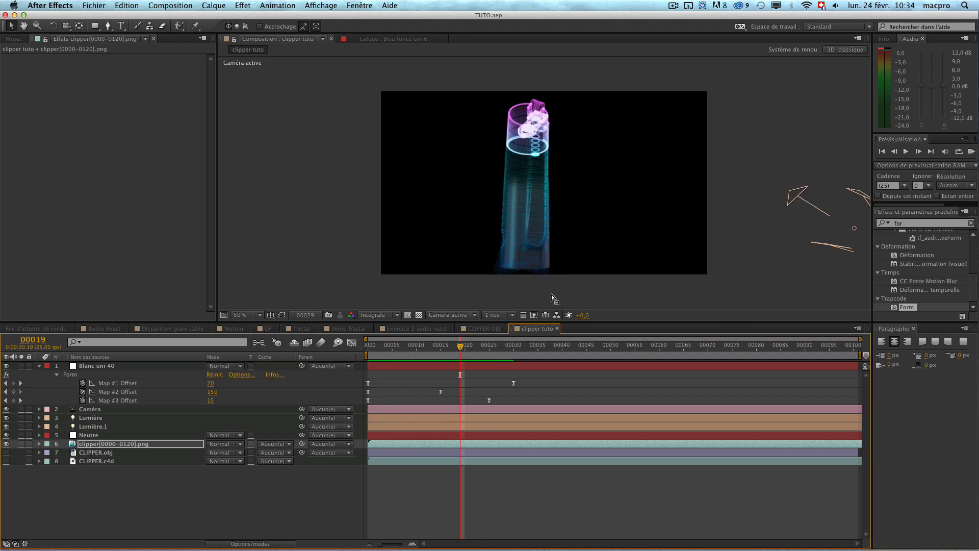
Move the first path keyframe of the clipper render's mask to frame 9 and check the reveal at frame 15.
{"action": "key", "text": "m"}
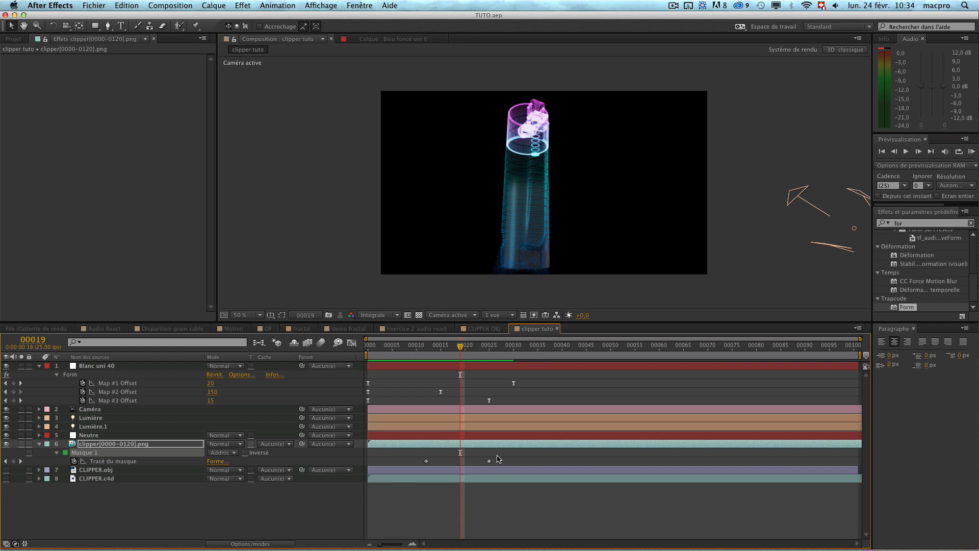
{"action": "left_click_drag", "start_coordinate": [498, 455], "coordinate": [412, 462]}
{"action": "left_click", "coordinate": [402, 463]}
{"action": "left_click", "coordinate": [426, 462]}
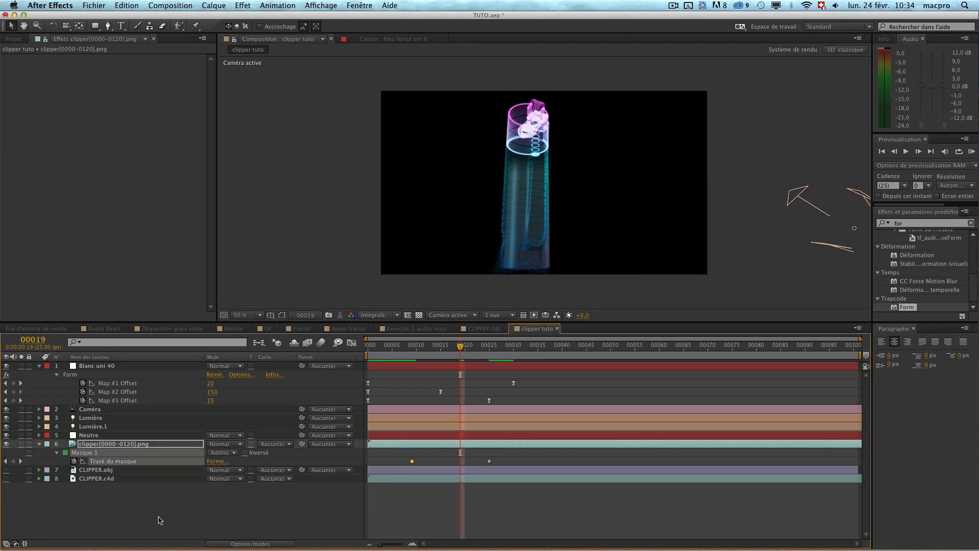
{"action": "left_click_drag", "start_coordinate": [420, 348], "coordinate": [441, 349]}
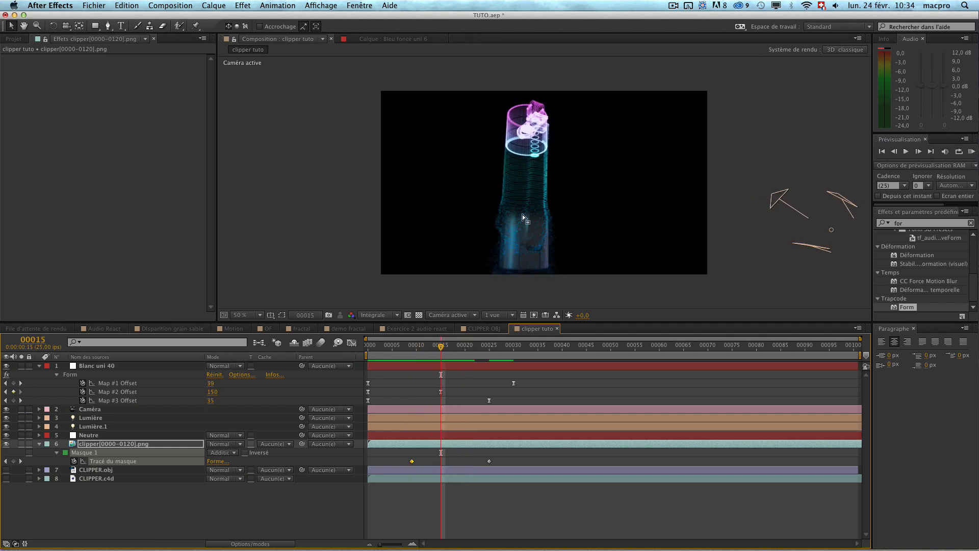
Create a black 1280 × 720 px solid named "flare".
{"action": "left_click", "coordinate": [236, 509]}
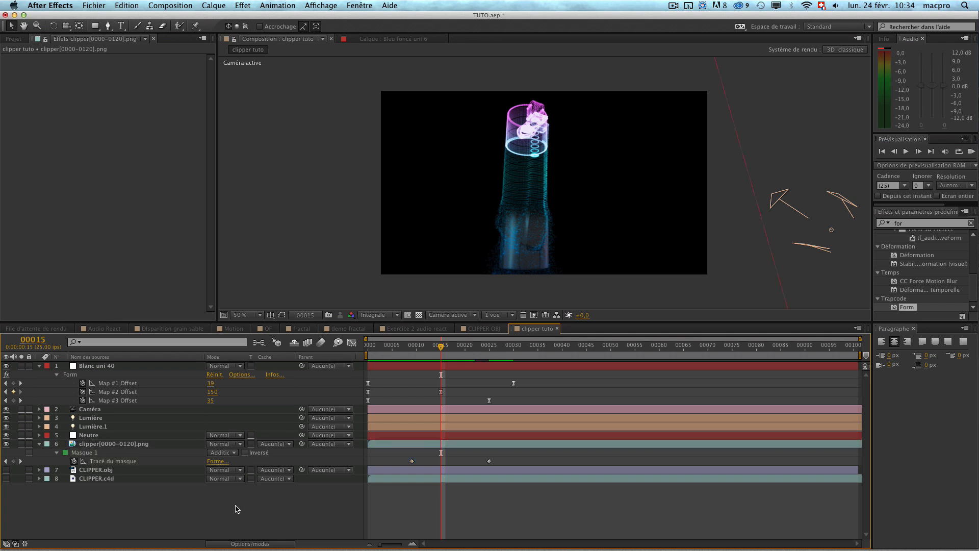
{"action": "key", "text": "super+y"}
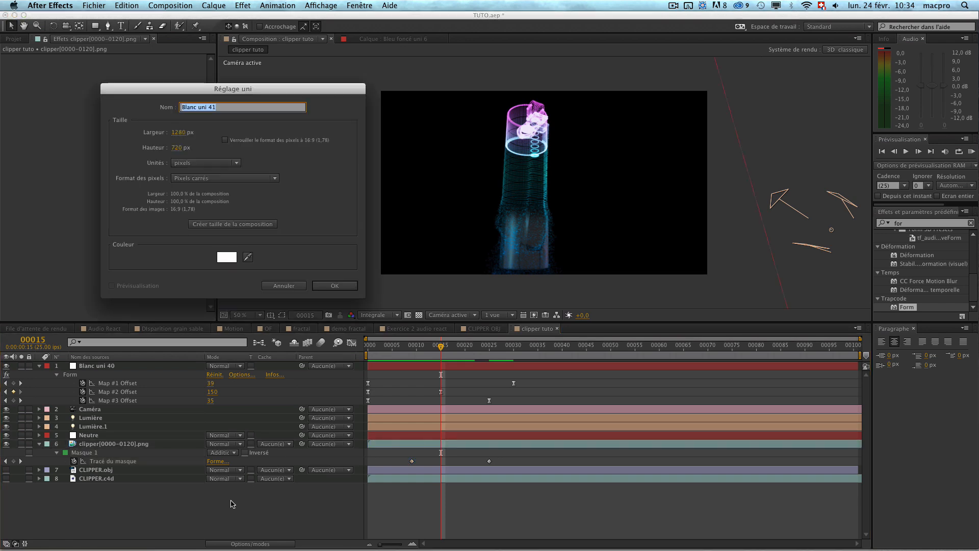
{"action": "left_click", "coordinate": [229, 262]}
{"action": "left_click_drag", "start_coordinate": [219, 311], "coordinate": [204, 351]}
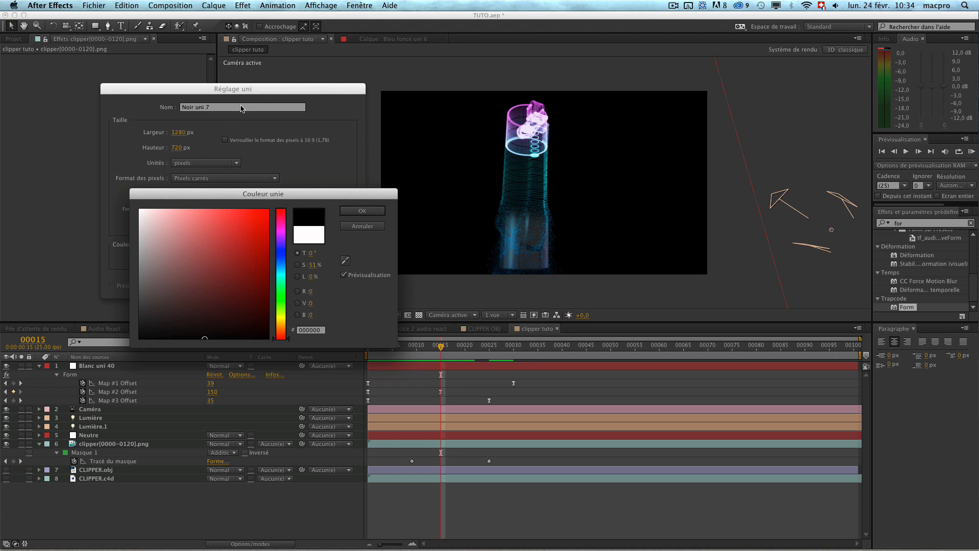
{"action": "left_click", "coordinate": [355, 227]}
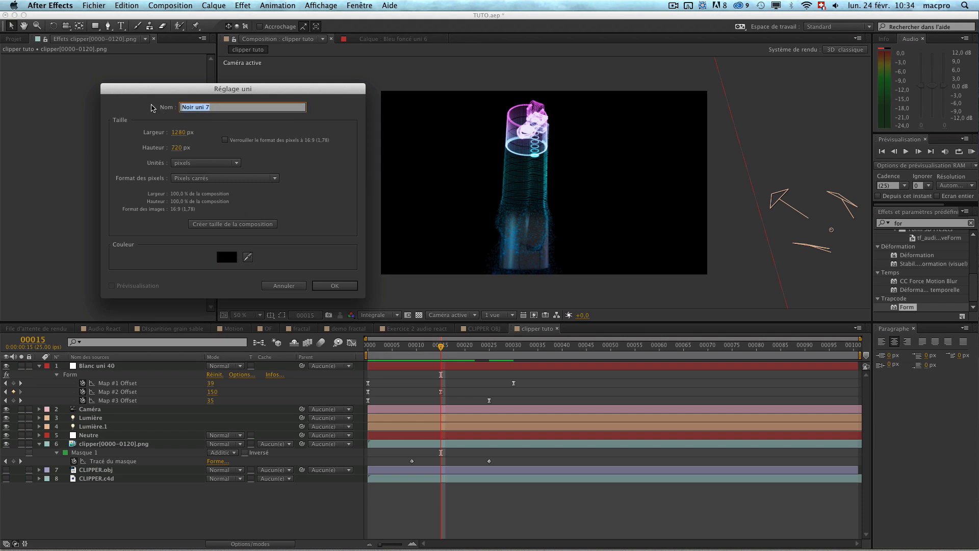
{"action": "type", "text": "flare"}
{"action": "key", "text": "Return"}
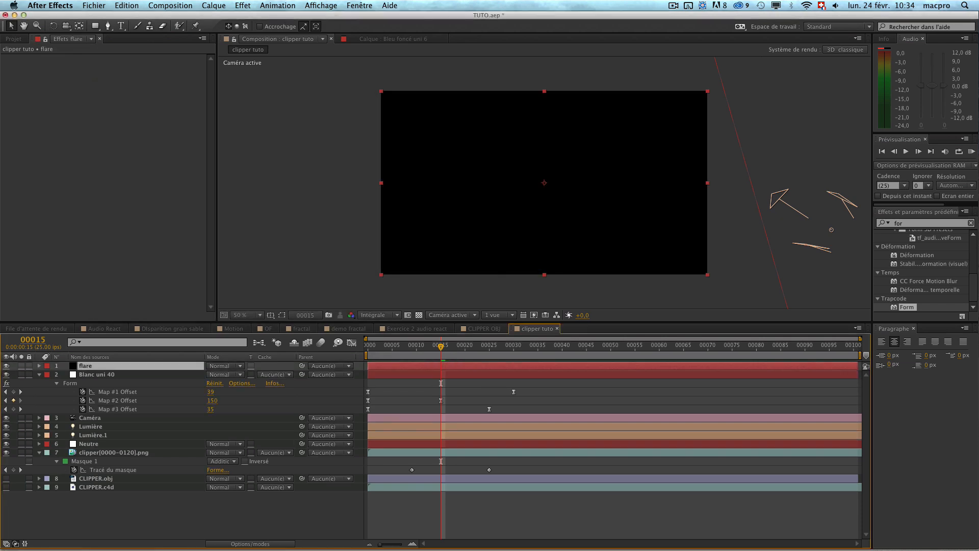
Apply the Lumière parasite effect to the flare layer and set its lens type to 105 mm normal.
{"action": "left_click", "coordinate": [914, 224]}
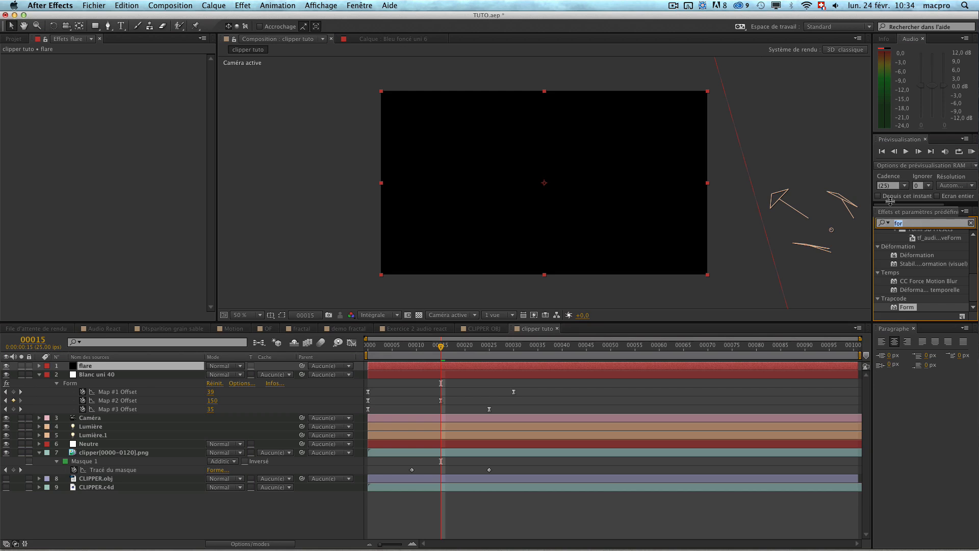
{"action": "type", "text": "lumièr"}
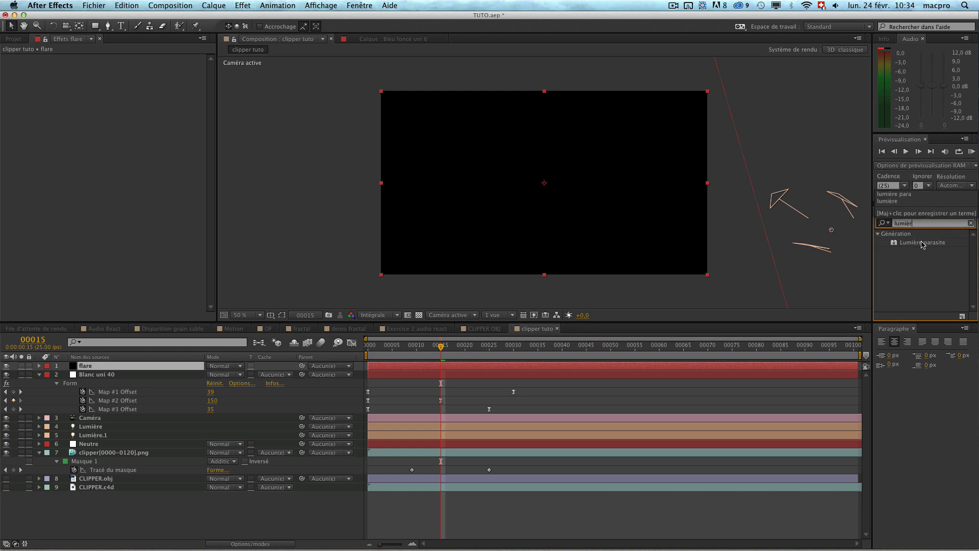
{"action": "left_click_drag", "start_coordinate": [923, 245], "coordinate": [26, 250]}
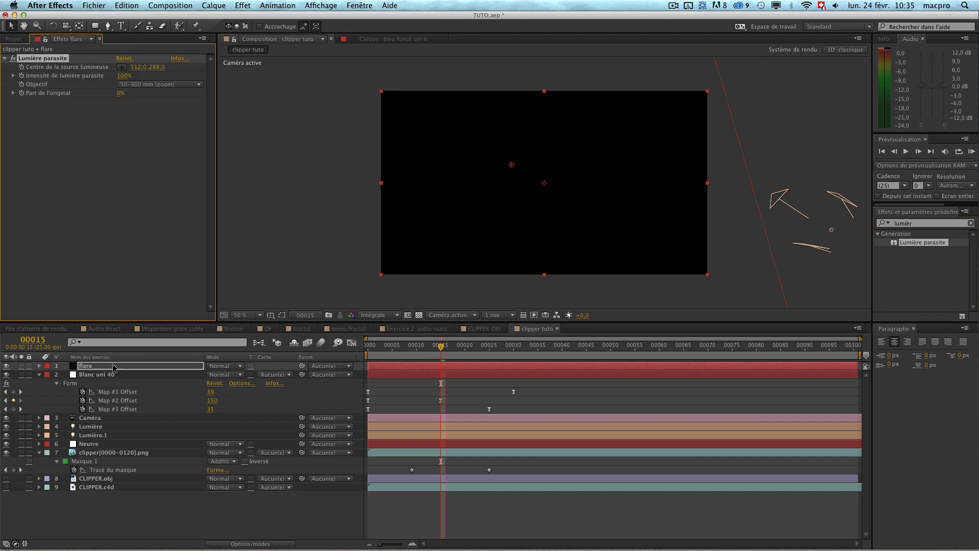
{"action": "left_click", "coordinate": [142, 84]}
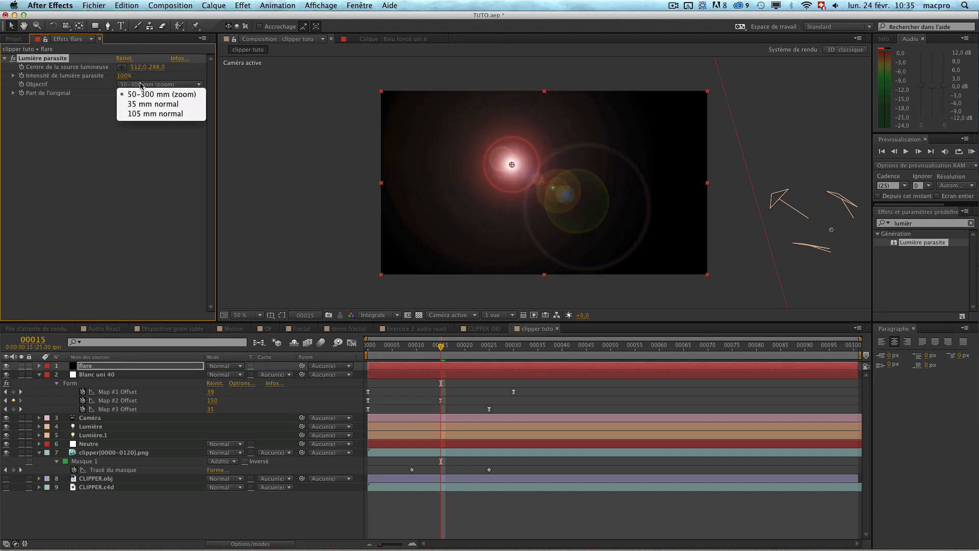
{"action": "left_click", "coordinate": [142, 114]}
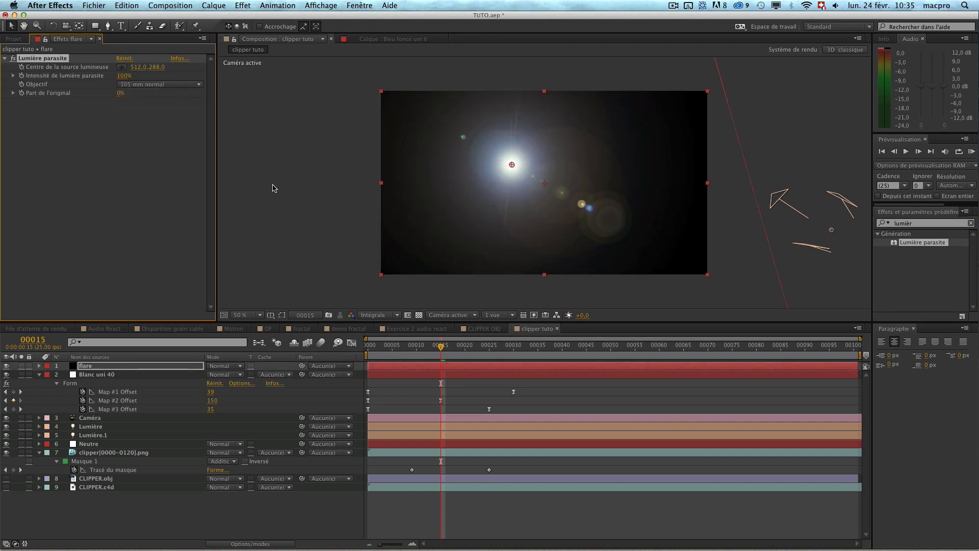
Set the flare layer's blending mode to Addition and place its light centre at the lighter's base at frame 9, about 550, 704.
{"action": "left_click", "coordinate": [220, 365]}
{"action": "left_click", "coordinate": [232, 237]}
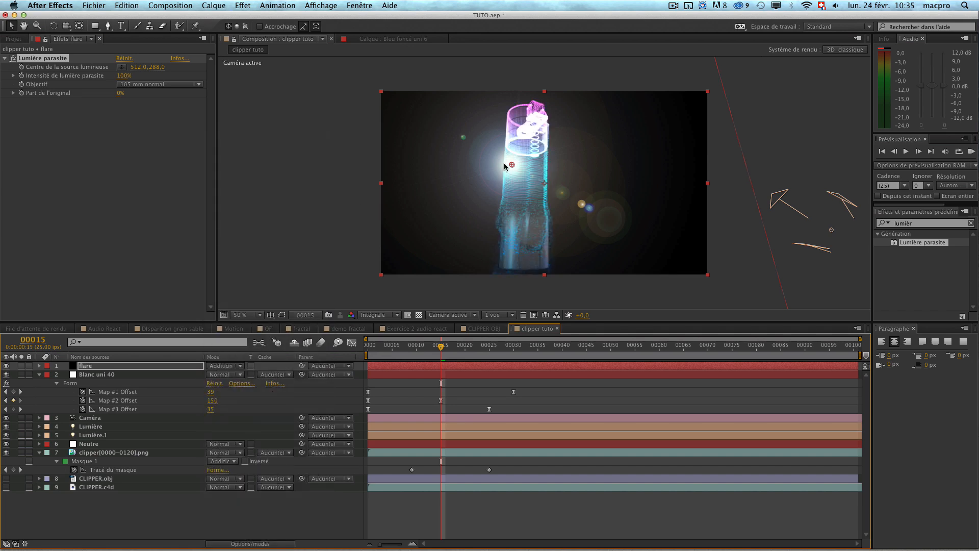
{"action": "left_click_drag", "start_coordinate": [504, 163], "coordinate": [519, 265]}
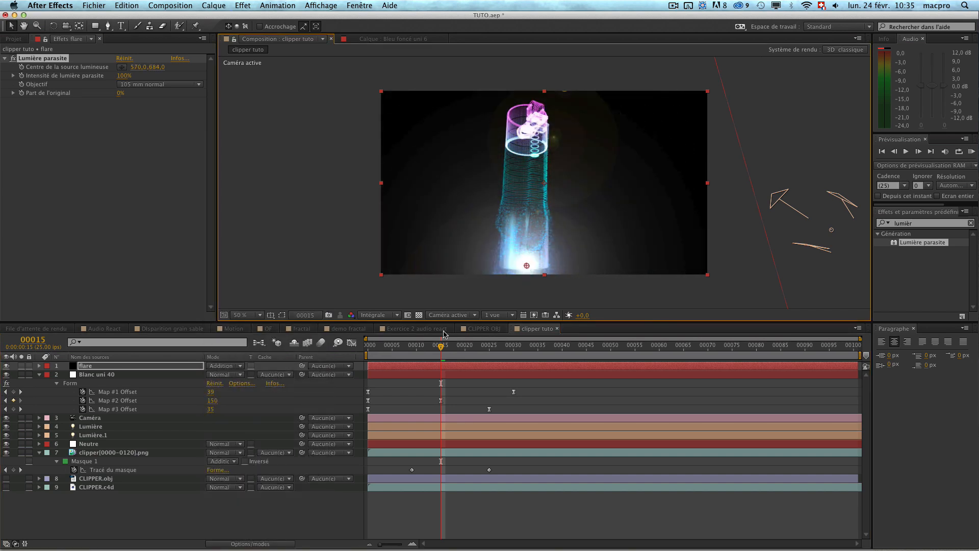
{"action": "left_click_drag", "start_coordinate": [431, 353], "coordinate": [413, 352]}
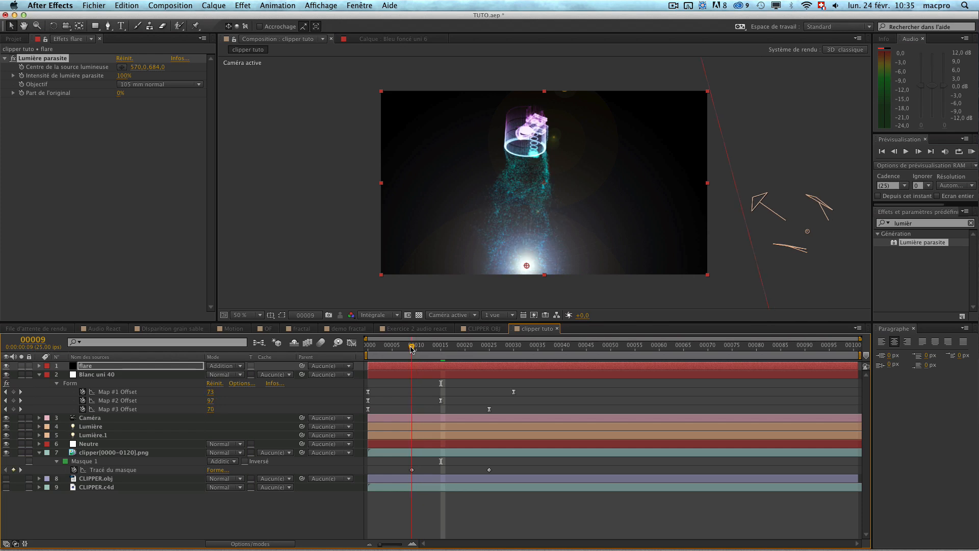
{"action": "left_click_drag", "start_coordinate": [526, 265], "coordinate": [522, 270]}
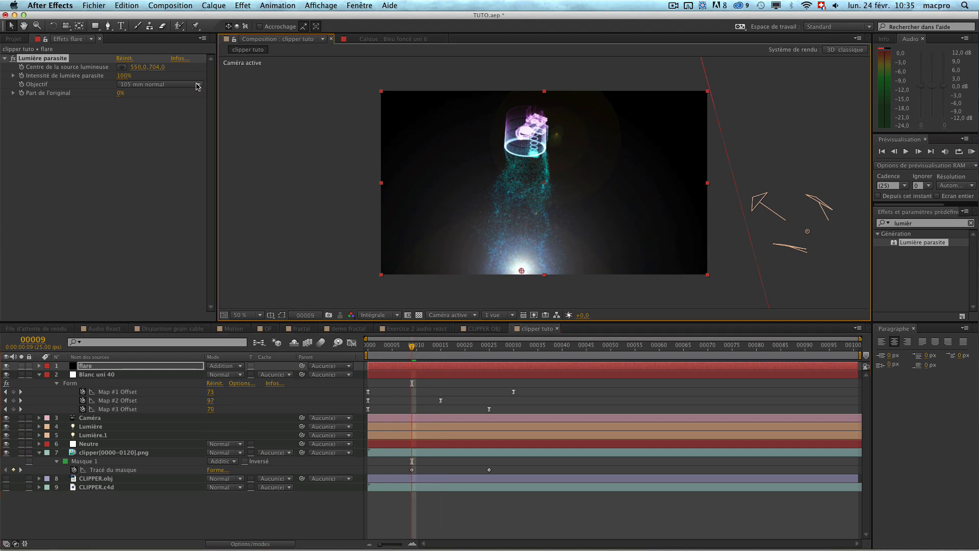
Set the flare intensity to 0% at frame 9 and start keyframing both its light centre and intensity.
{"action": "left_click", "coordinate": [123, 75]}
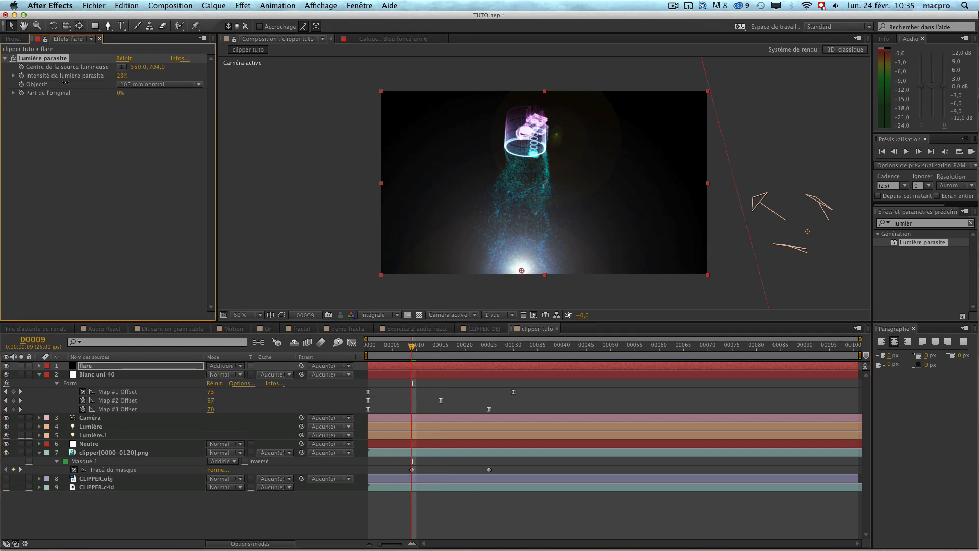
{"action": "type", "text": "0"}
{"action": "key", "text": "Return"}
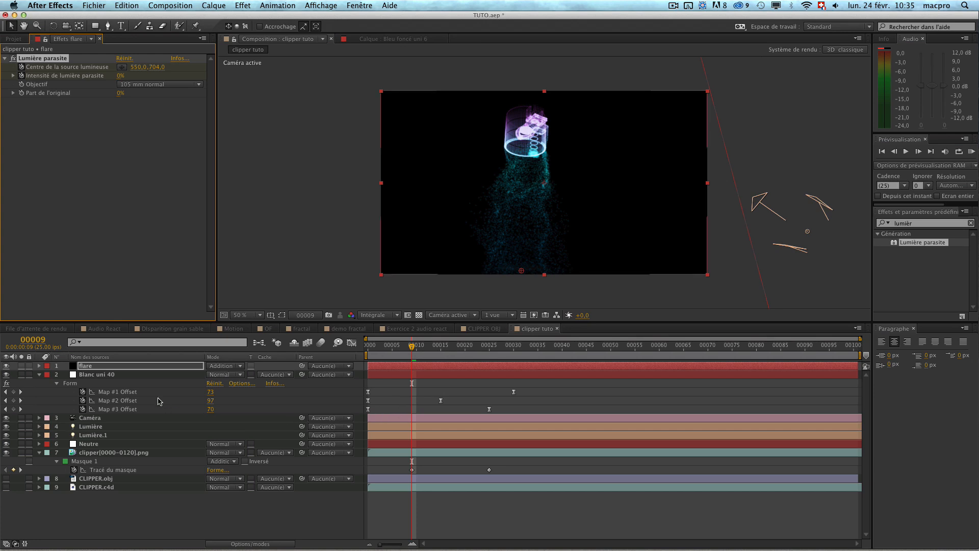
Reveal the clipper mask's feather and the flare layer's keyframed properties in the timeline.
{"action": "left_click", "coordinate": [91, 455]}
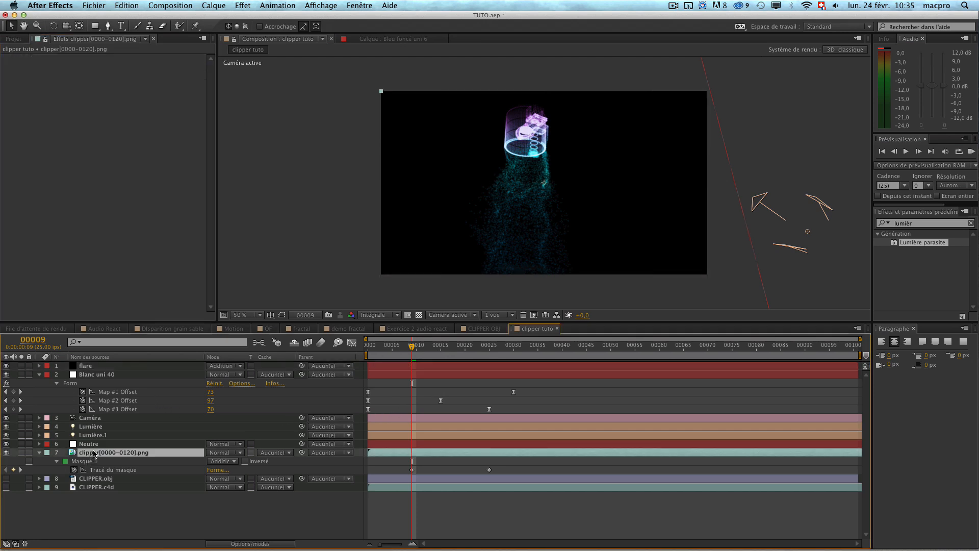
{"action": "key", "text": "shift+f"}
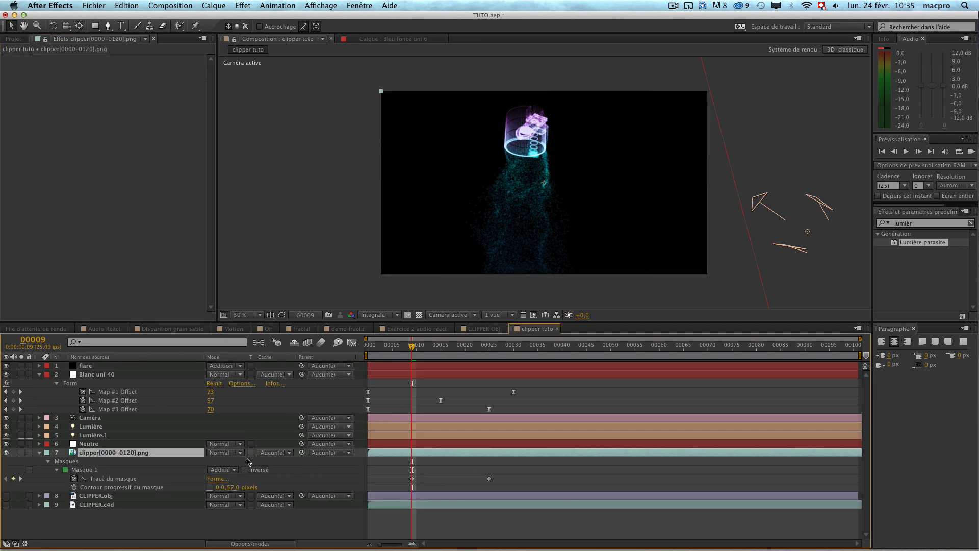
{"action": "left_click", "coordinate": [146, 366]}
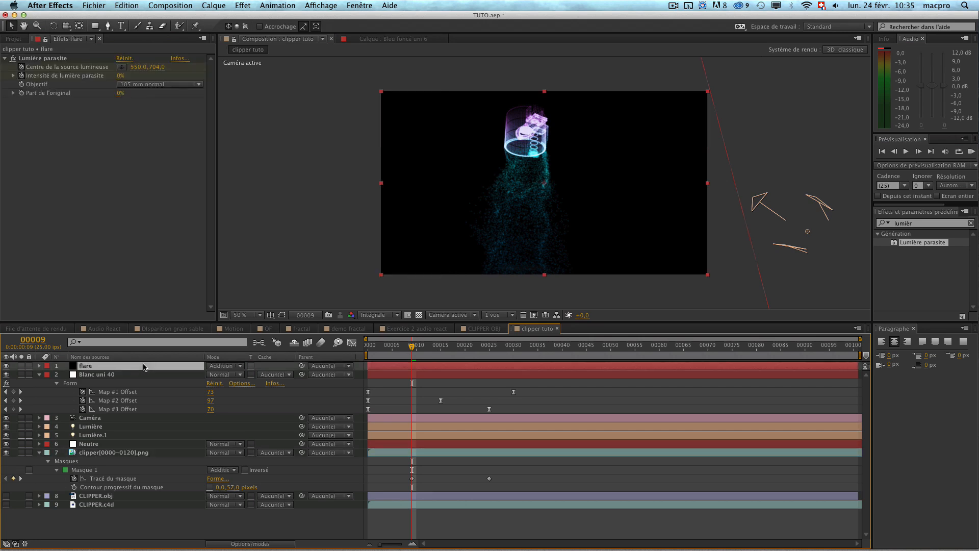
{"action": "key", "text": "u"}
Key the flare centre at the lighter's top on frame 25, about 578, 41, and key its intensity at 98% on frame 13.
{"action": "left_click_drag", "start_coordinate": [412, 347], "coordinate": [489, 360]}
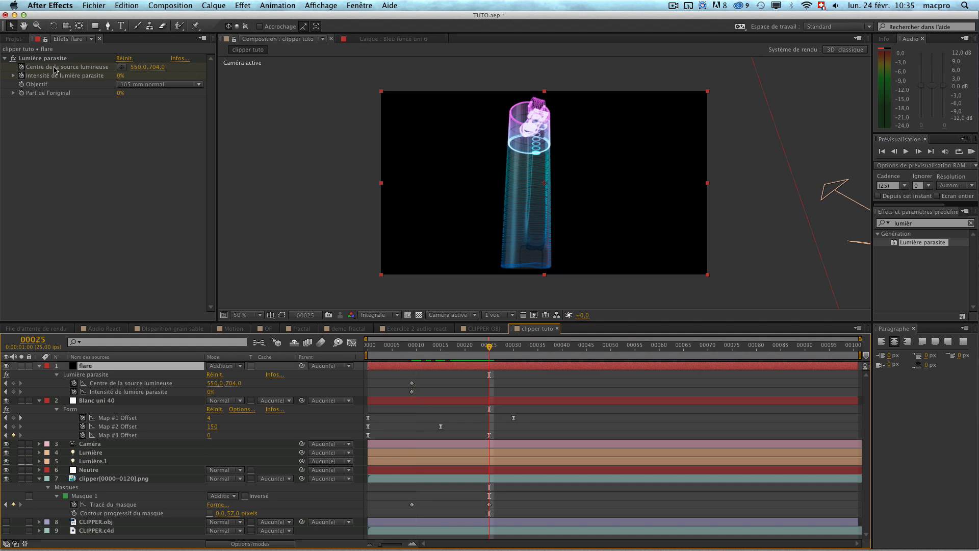
{"action": "left_click", "coordinate": [142, 67]}
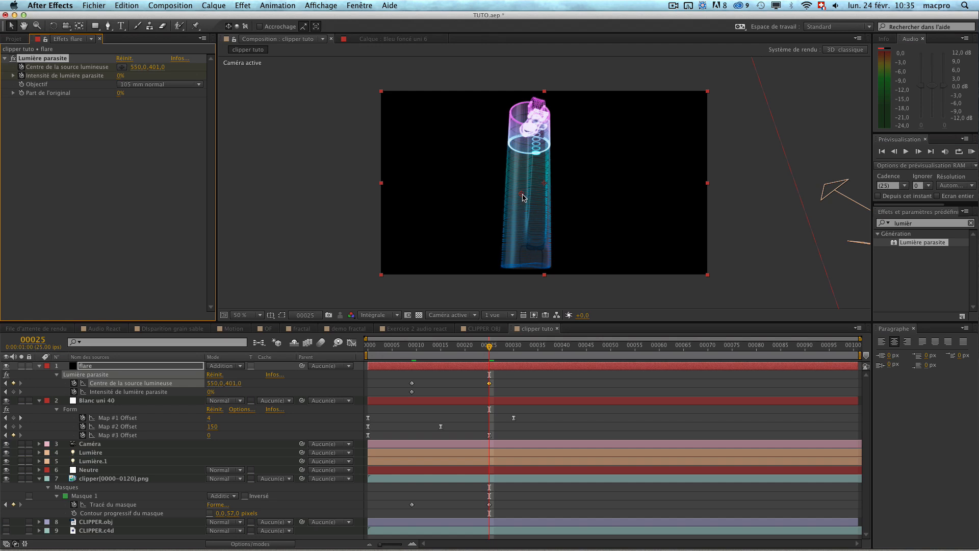
{"action": "left_click_drag", "start_coordinate": [522, 198], "coordinate": [532, 116]}
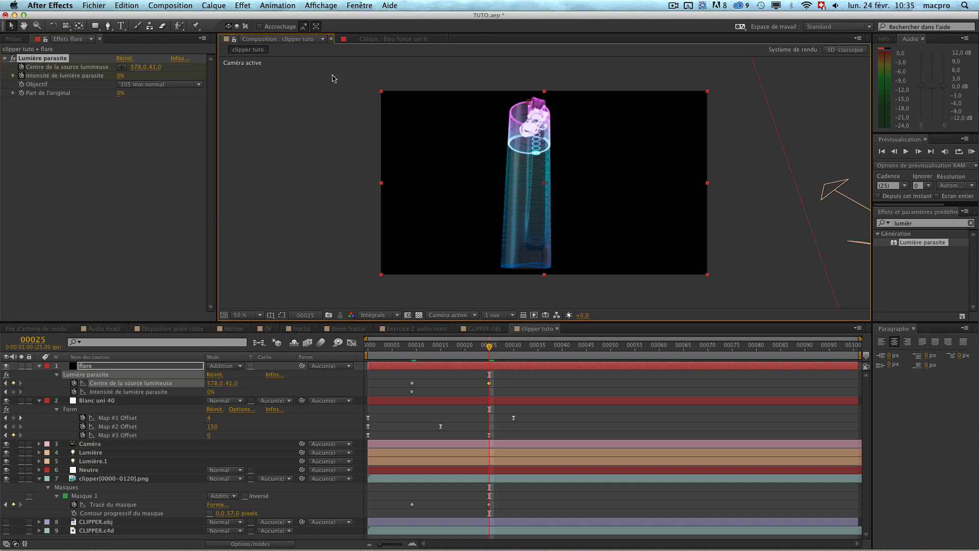
{"action": "left_click_drag", "start_coordinate": [119, 78], "coordinate": [172, 77]}
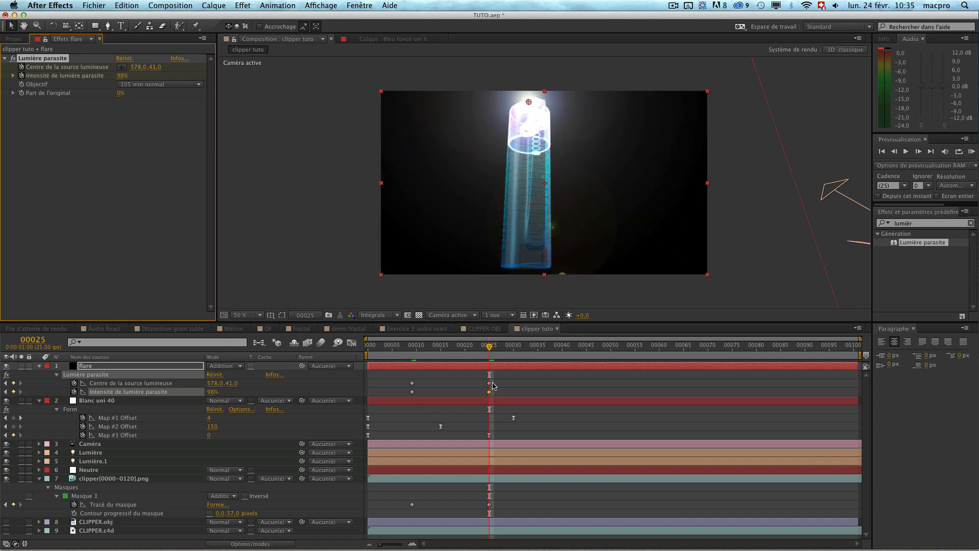
{"action": "left_click_drag", "start_coordinate": [489, 394], "coordinate": [442, 396]}
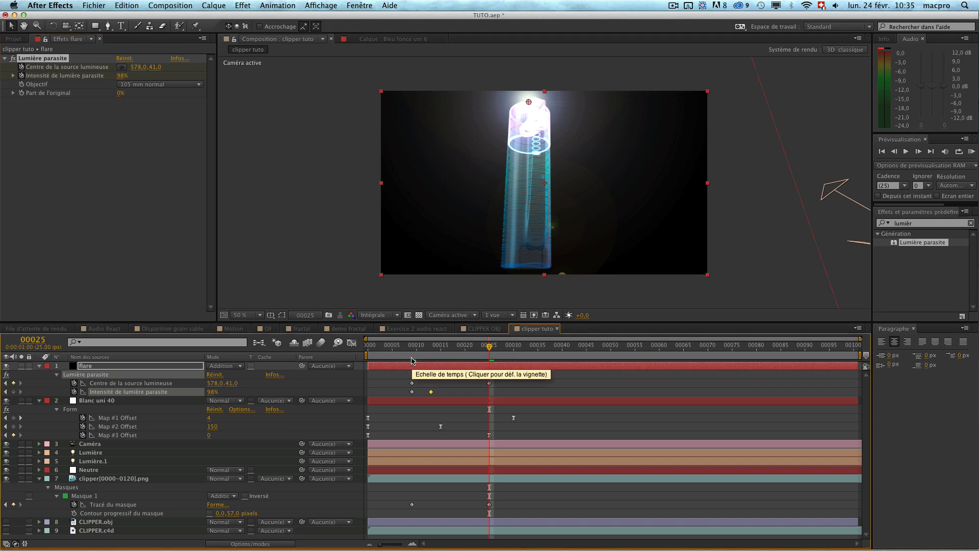
Preview the flare's rise, key its intensity at 98% on frame 21, and set it to 0% on frame 25.
{"action": "left_click_drag", "start_coordinate": [412, 351], "coordinate": [471, 355]}
{"action": "key", "text": "space"}
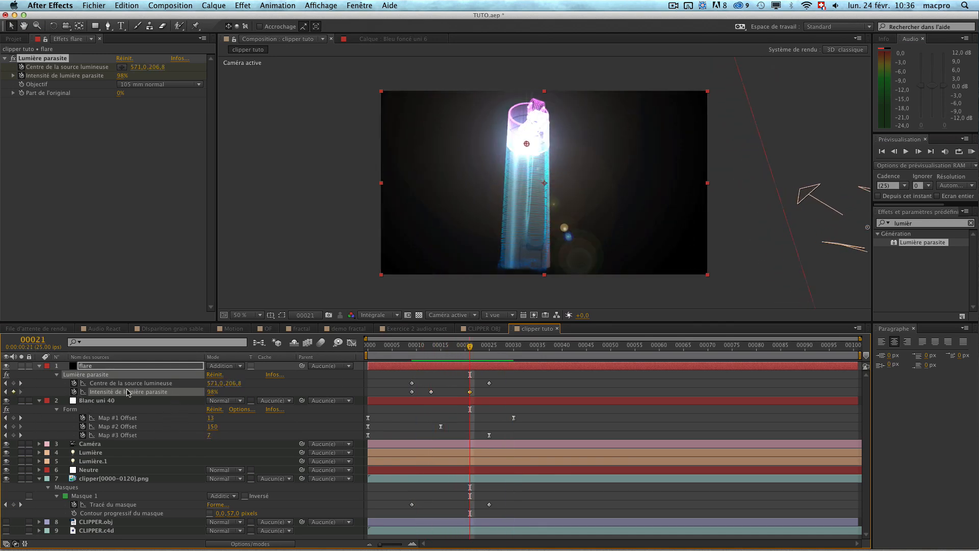
{"action": "left_click", "coordinate": [489, 357]}
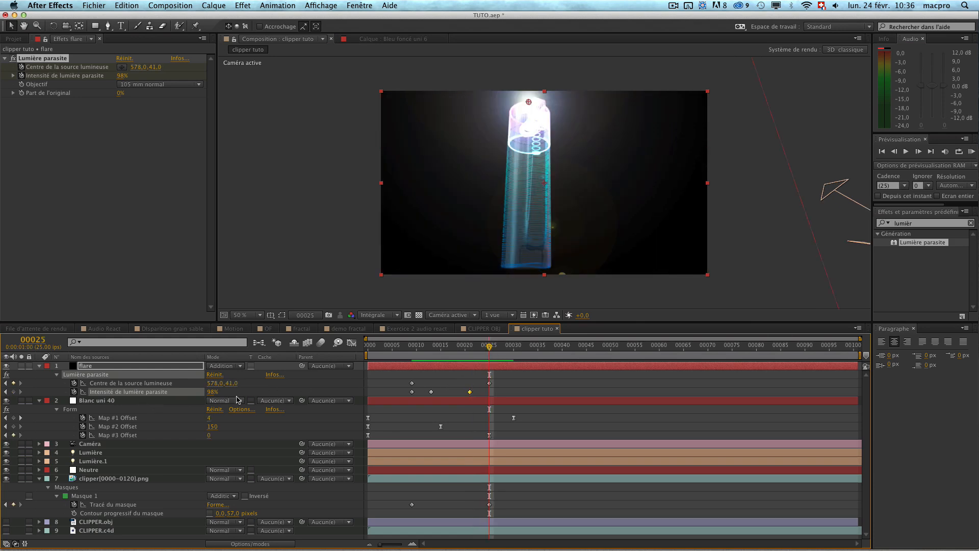
{"action": "left_click_drag", "start_coordinate": [210, 392], "coordinate": [103, 409]}
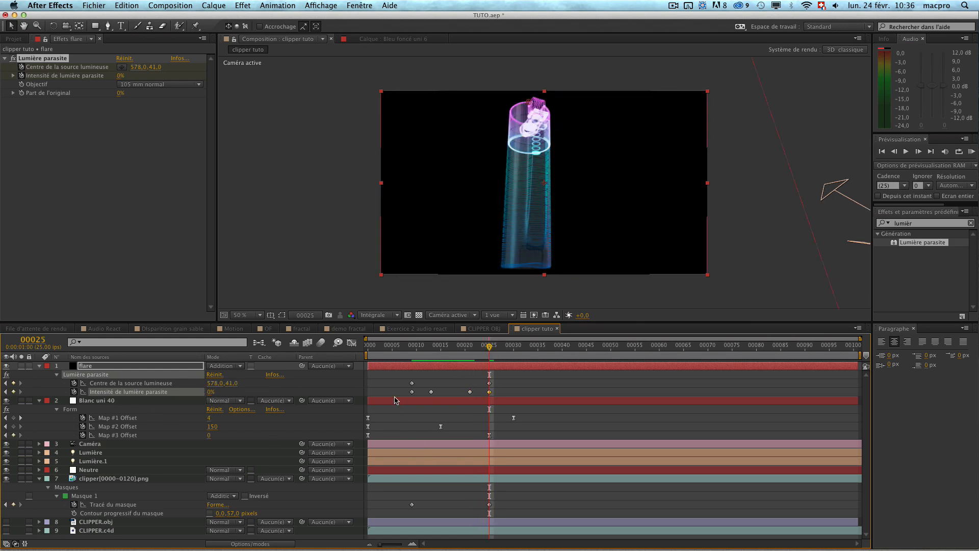
Preview the flare's rise over the lighter, starting from frame 9 and again from frame 7.
{"action": "left_click", "coordinate": [411, 348]}
{"action": "key", "text": "space"}
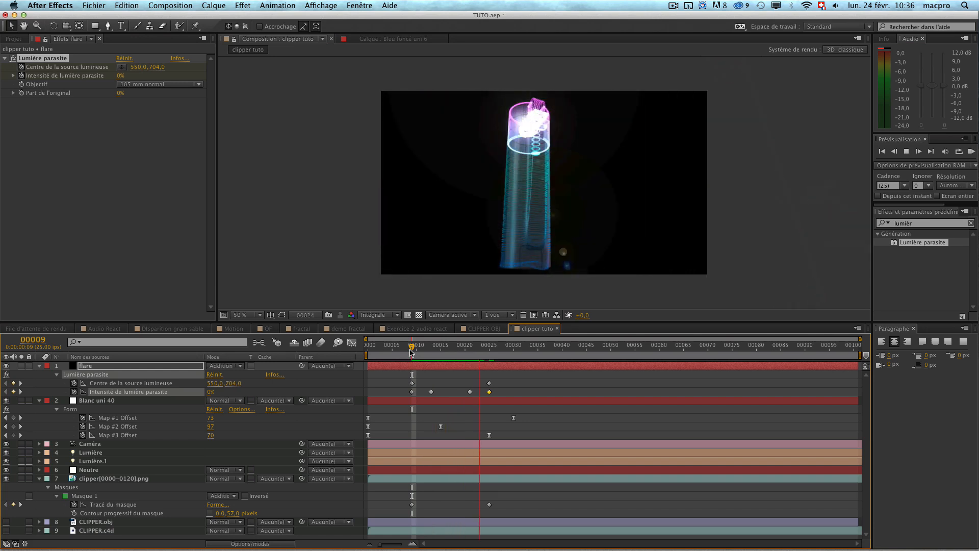
{"action": "key", "text": "space"}
{"action": "left_click", "coordinate": [400, 350]}
{"action": "key", "text": "space"}
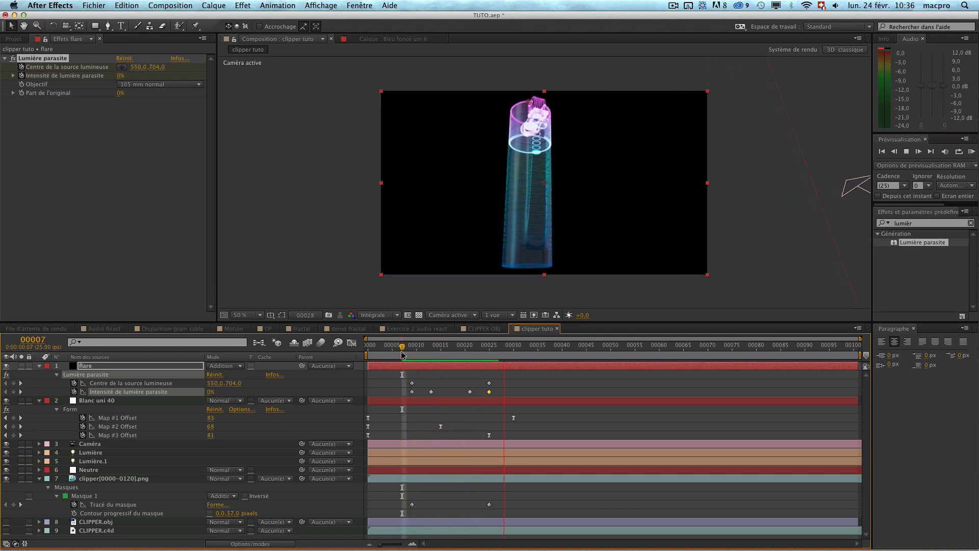
Go to frame 14, where the flare is lit, and search the effects for "courb".
{"action": "left_click", "coordinate": [374, 302]}
{"action": "mouse_move", "coordinate": [455, 345]}
{"action": "left_mouse_down"}
{"action": "mouse_move", "coordinate": [418, 344]}
{"action": "mouse_move", "coordinate": [436, 345]}
{"action": "left_mouse_up"}
{"action": "left_click", "coordinate": [916, 223]}
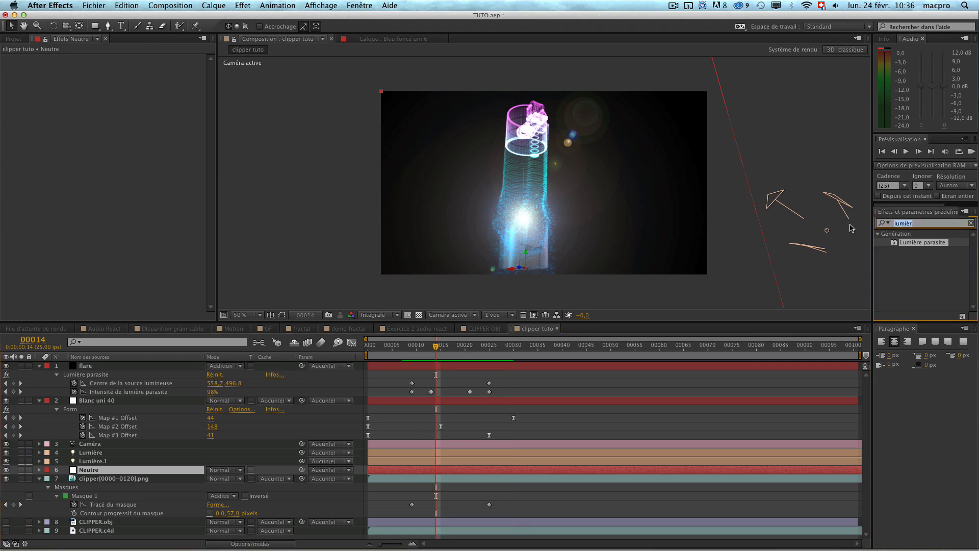
{"action": "type", "text": "courb"}
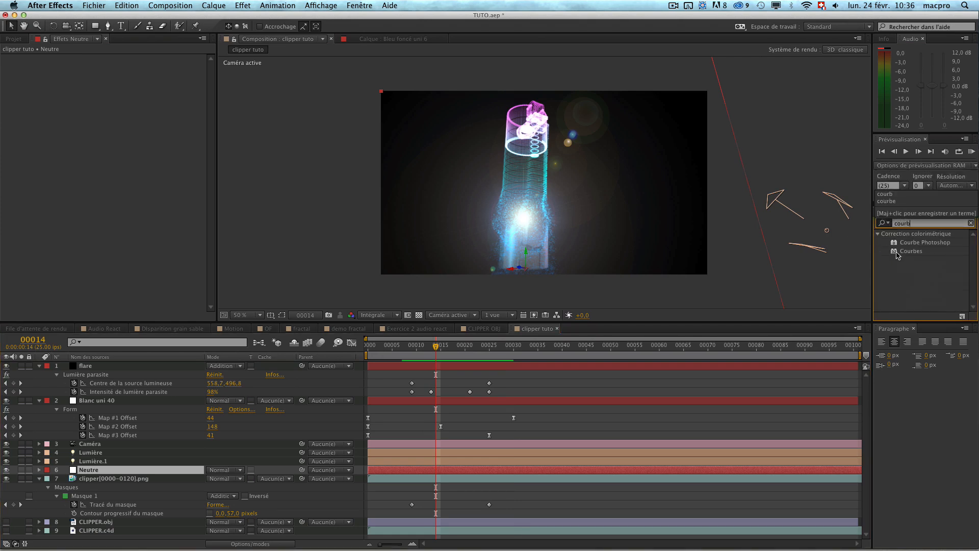
{"action": "left_click_drag", "start_coordinate": [906, 252], "coordinate": [501, 138]}
{"action": "left_click", "coordinate": [128, 66]}
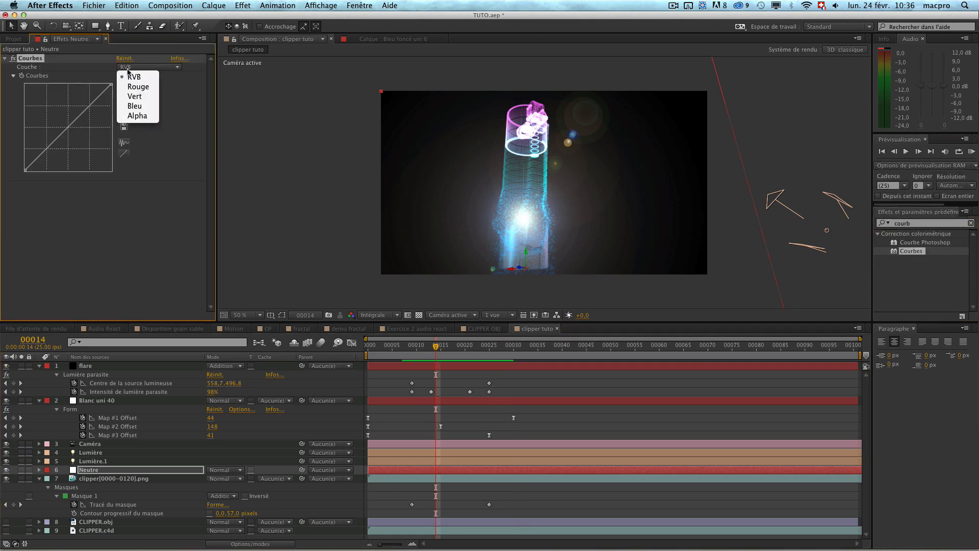
{"action": "left_click", "coordinate": [53, 126]}
{"action": "left_click_drag", "start_coordinate": [67, 126], "coordinate": [57, 118]}
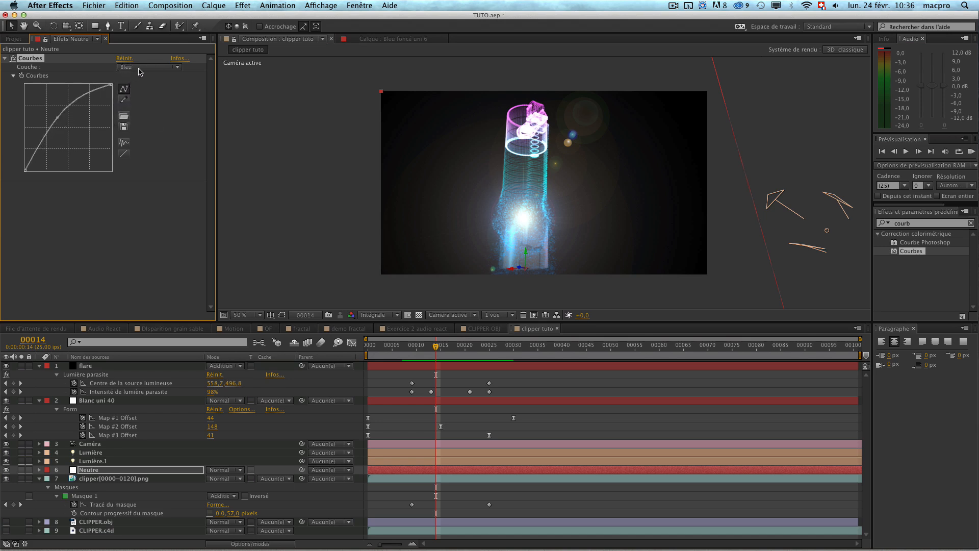
{"action": "key", "text": "super+z"}
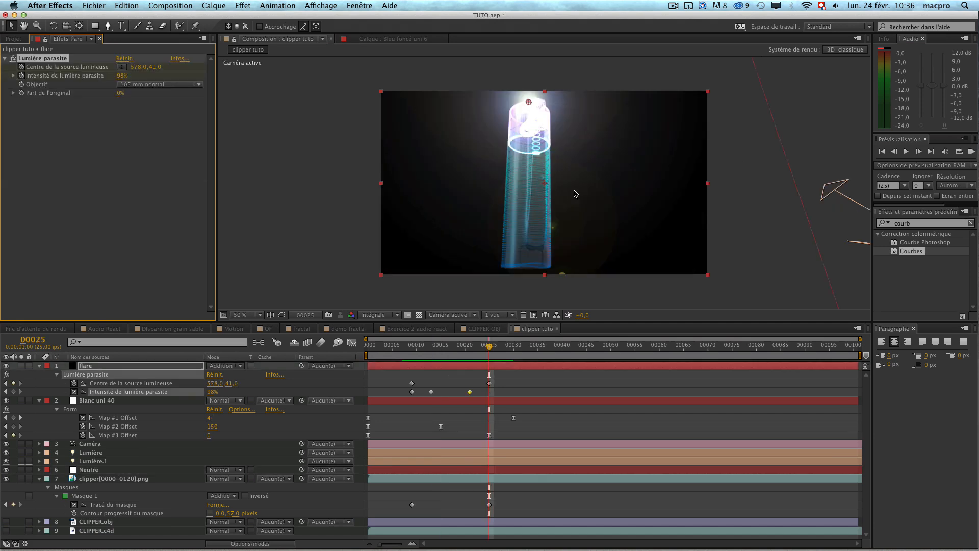
{"action": "left_click", "coordinate": [113, 5]}
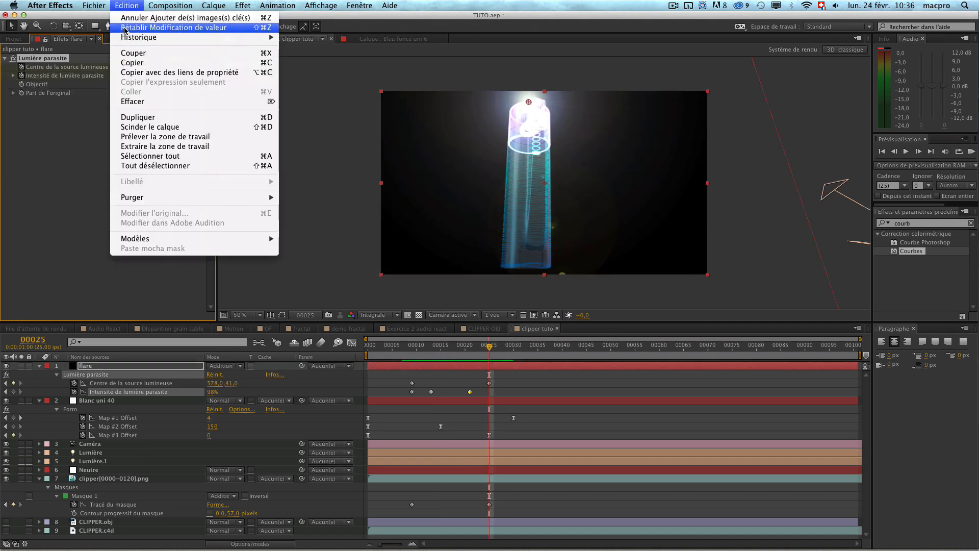
{"action": "left_click", "coordinate": [127, 15]}
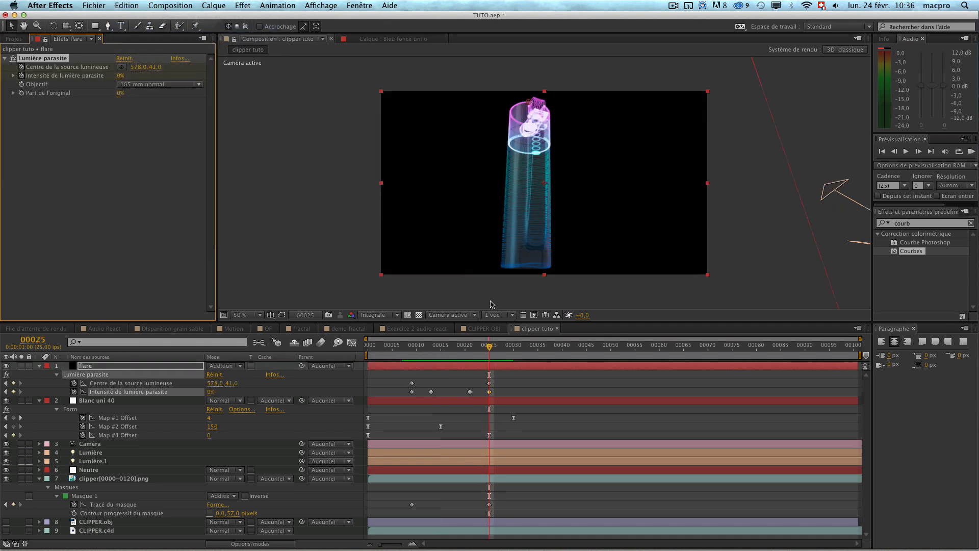
Apply Courbes to the flare layer and tint the flare blue by adjusting the Bleu channel and lowering the Rouge curve.
{"action": "left_click_drag", "start_coordinate": [908, 253], "coordinate": [110, 366]}
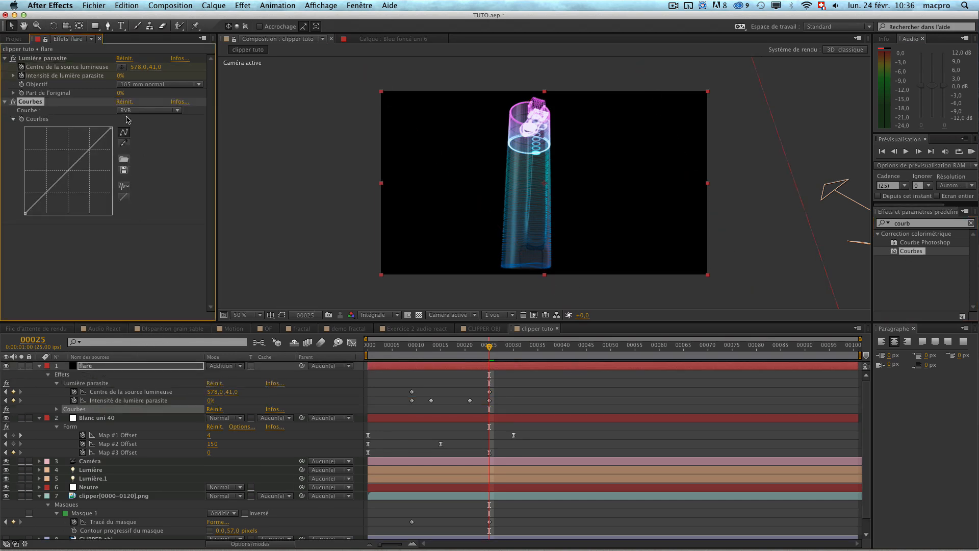
{"action": "left_click", "coordinate": [128, 112]}
{"action": "left_click", "coordinate": [134, 149]}
{"action": "mouse_move", "coordinate": [68, 170]}
{"action": "left_mouse_down"}
{"action": "mouse_move", "coordinate": [60, 163]}
{"action": "mouse_move", "coordinate": [75, 179]}
{"action": "left_mouse_up"}
{"action": "left_click", "coordinate": [450, 347]}
{"action": "left_click", "coordinate": [148, 111]}
{"action": "left_click", "coordinate": [134, 129]}
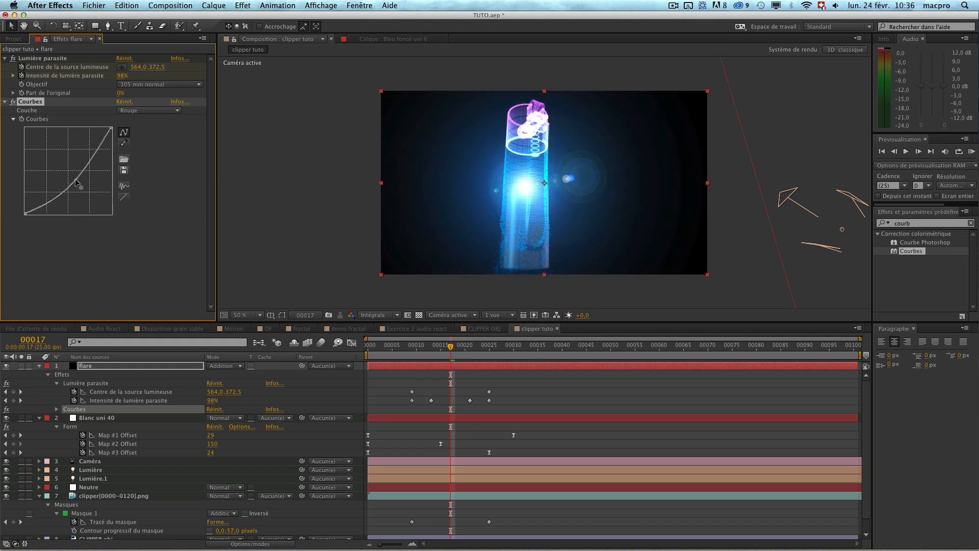
Add Flou directionnel to the flare layer with an angle of 92° and a distance of 105.
{"action": "left_click", "coordinate": [111, 371]}
{"action": "left_click", "coordinate": [892, 224]}
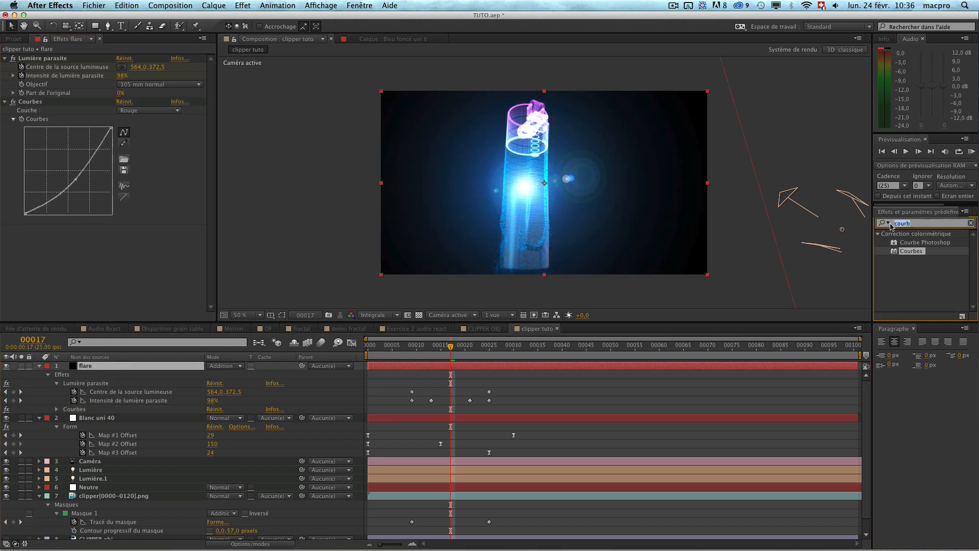
{"action": "type", "text": "flou"}
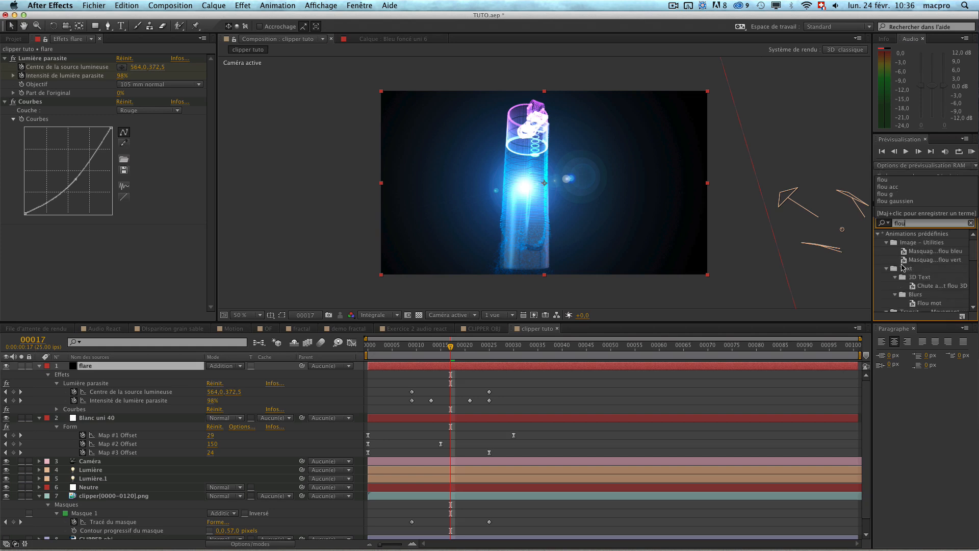
{"action": "scroll", "coordinate": [912, 268], "scroll_direction": "down", "scroll_amount": 3}
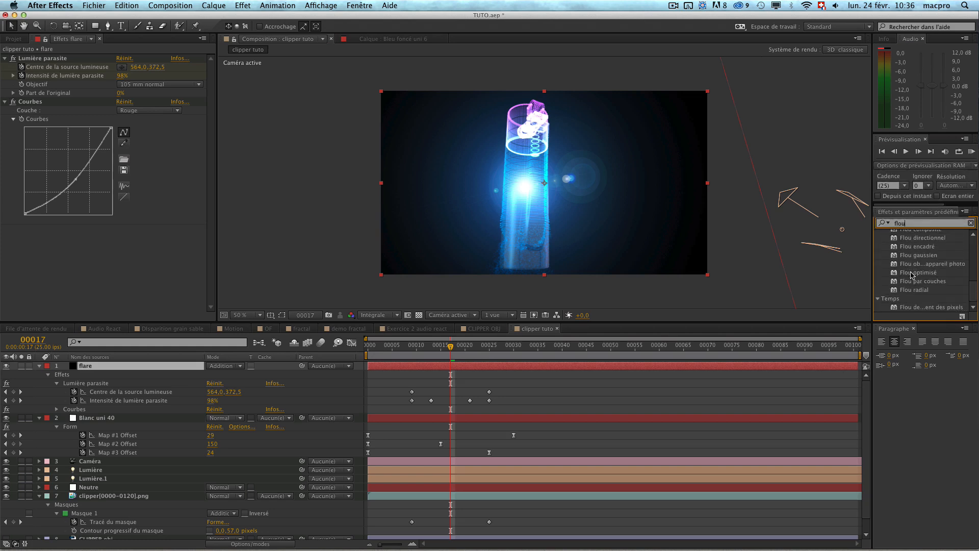
{"action": "left_click_drag", "start_coordinate": [912, 241], "coordinate": [124, 372]}
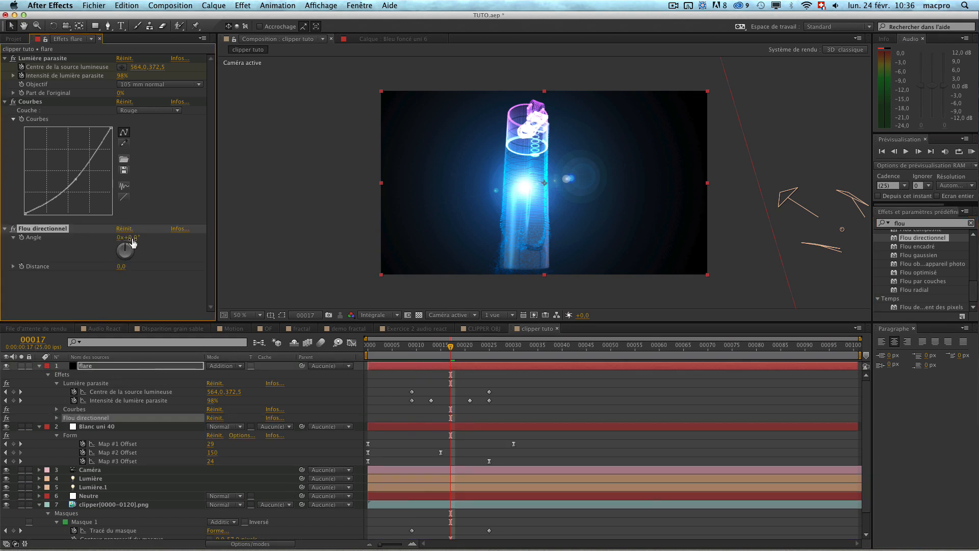
{"action": "left_click_drag", "start_coordinate": [134, 253], "coordinate": [133, 266]}
{"action": "left_click_drag", "start_coordinate": [237, 262], "coordinate": [633, 217]}
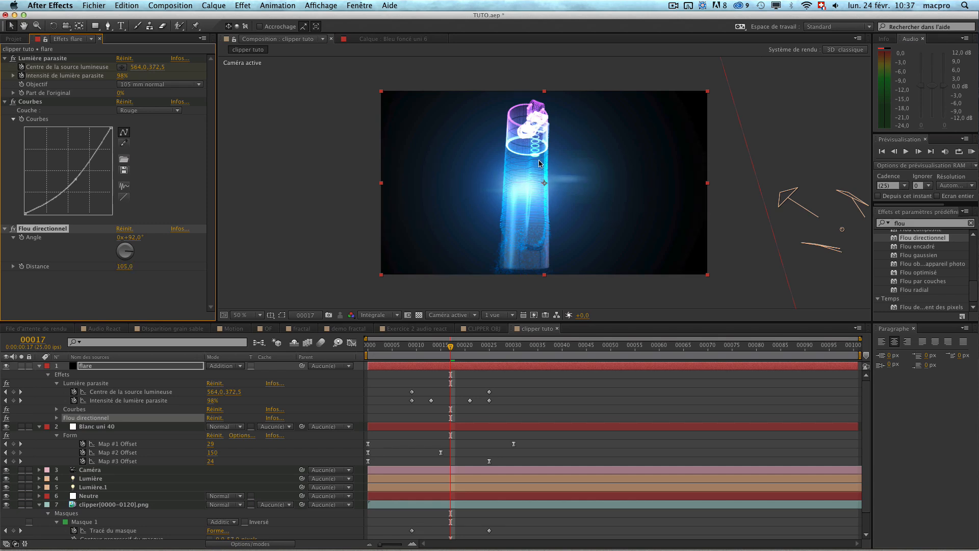
Try the flare intensity at 87% on frame 13 and undo the change.
{"action": "left_click", "coordinate": [87, 367]}
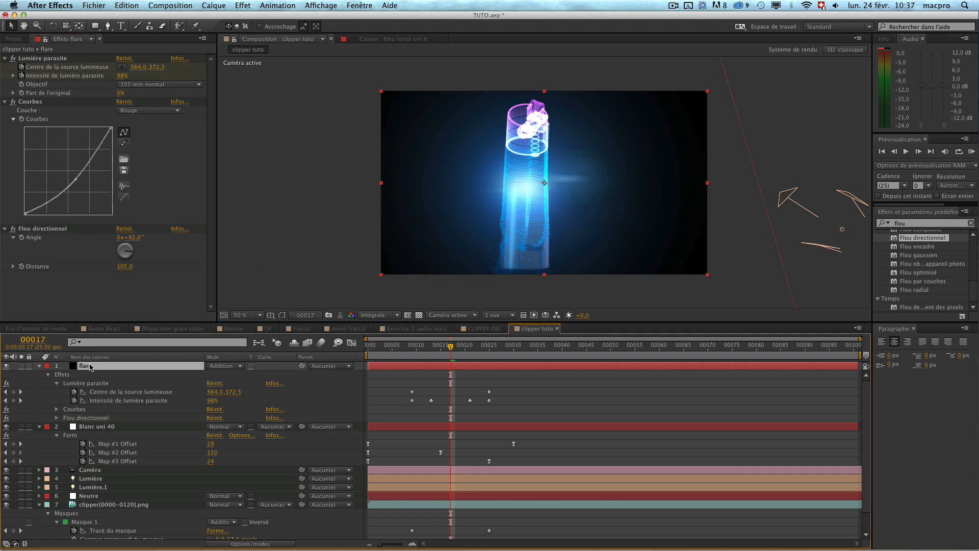
{"action": "left_click", "coordinate": [436, 346]}
{"action": "left_click_drag", "start_coordinate": [435, 349], "coordinate": [432, 348]}
{"action": "left_click_drag", "start_coordinate": [213, 401], "coordinate": [207, 400]}
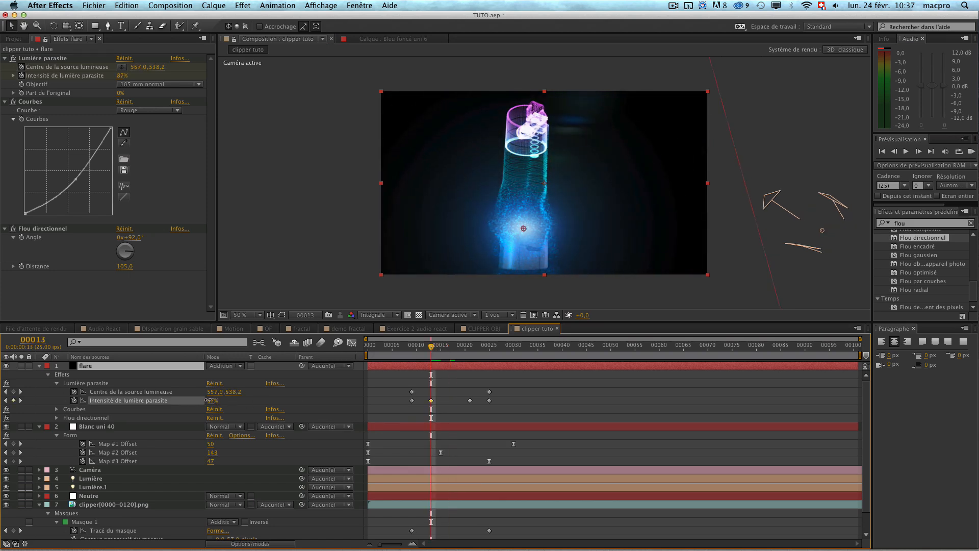
{"action": "left_click", "coordinate": [524, 229]}
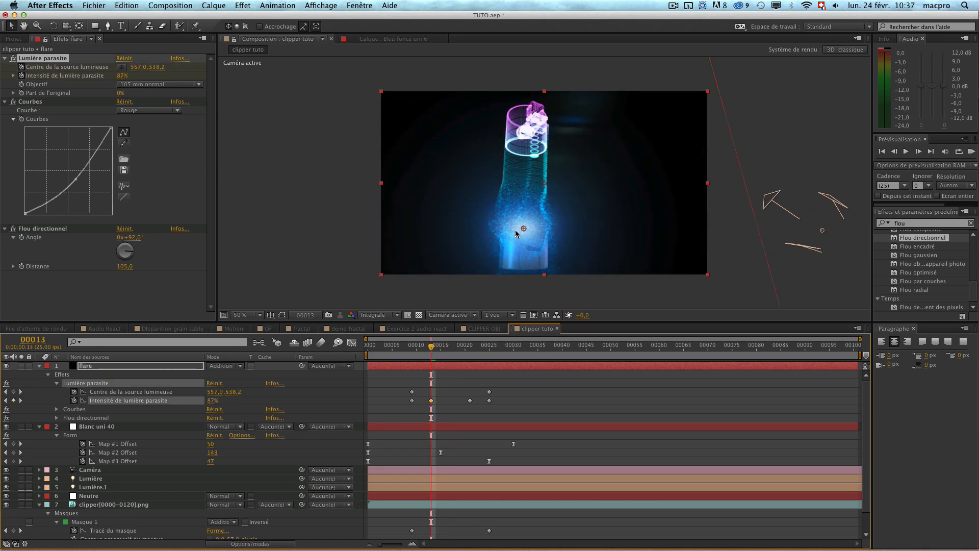
{"action": "left_click", "coordinate": [126, 366]}
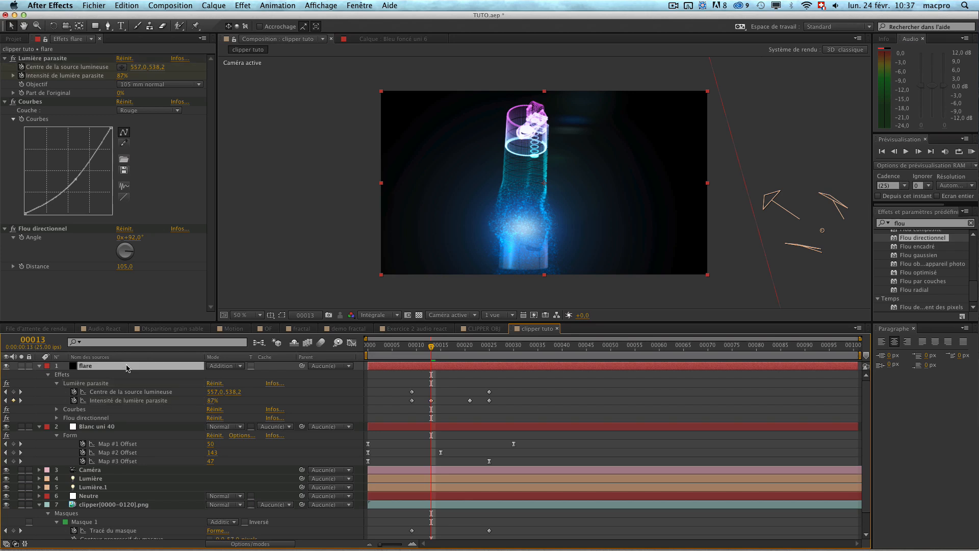
{"action": "key", "text": "super+z"}
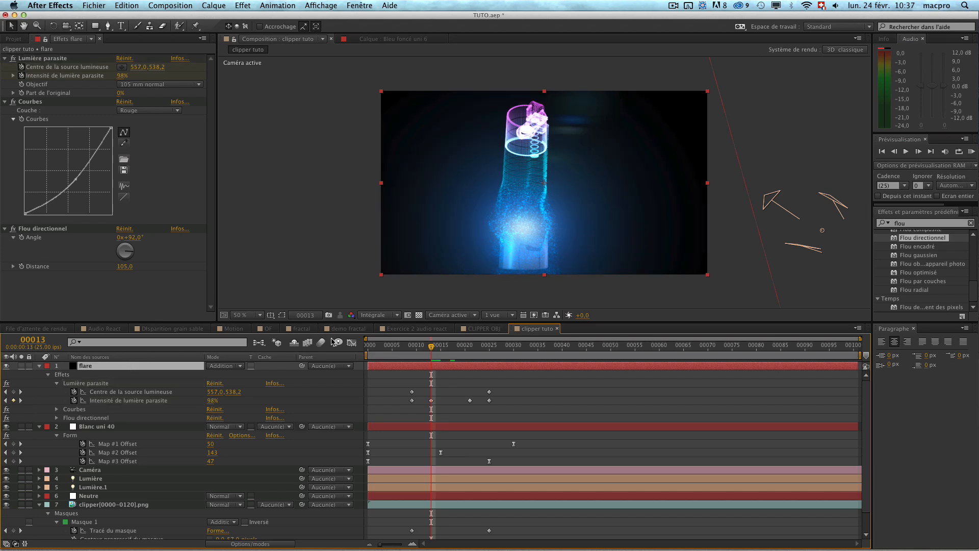
Start keyframing the Form particle Opacity of the Blanc uni 40 layer at frame 21.
{"action": "left_click", "coordinate": [341, 220]}
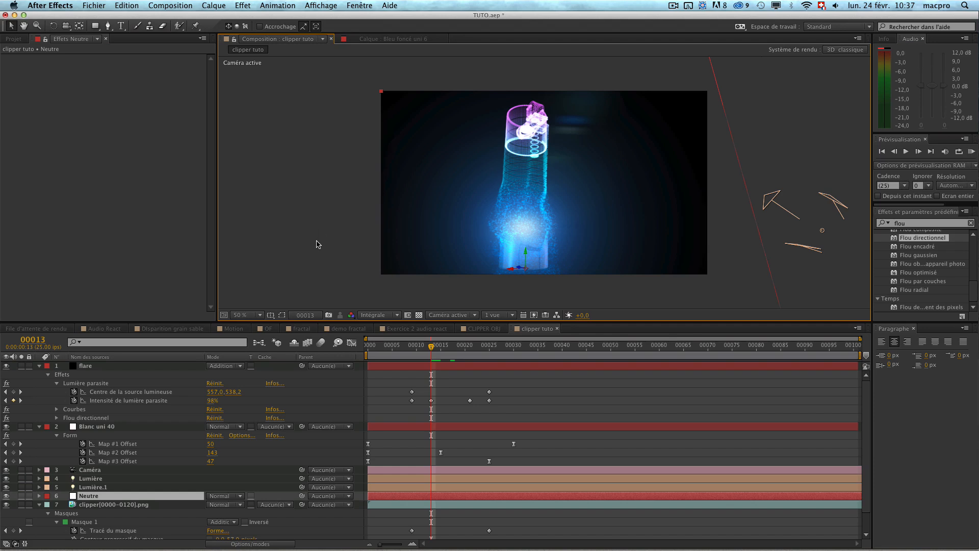
{"action": "left_click_drag", "start_coordinate": [431, 346], "coordinate": [465, 351]}
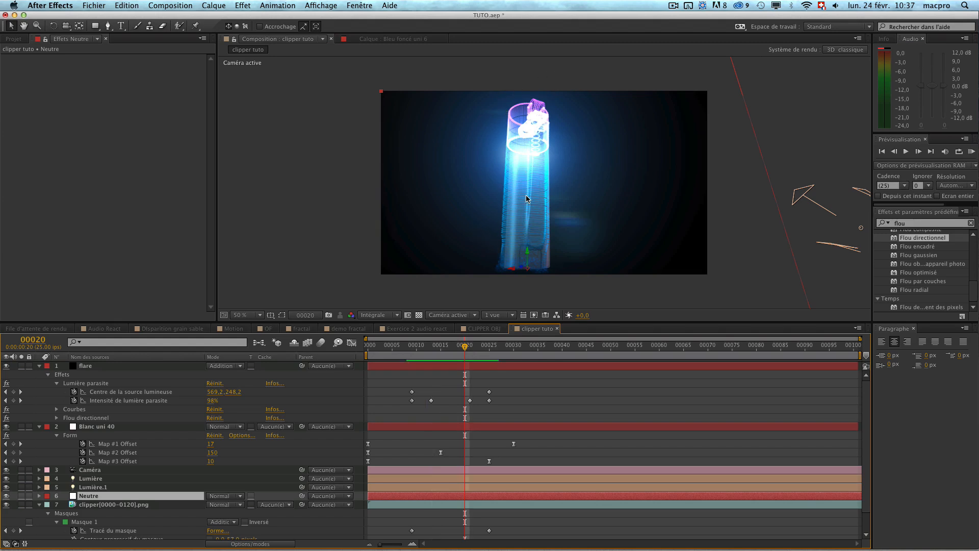
{"action": "left_click_drag", "start_coordinate": [465, 350], "coordinate": [470, 350]}
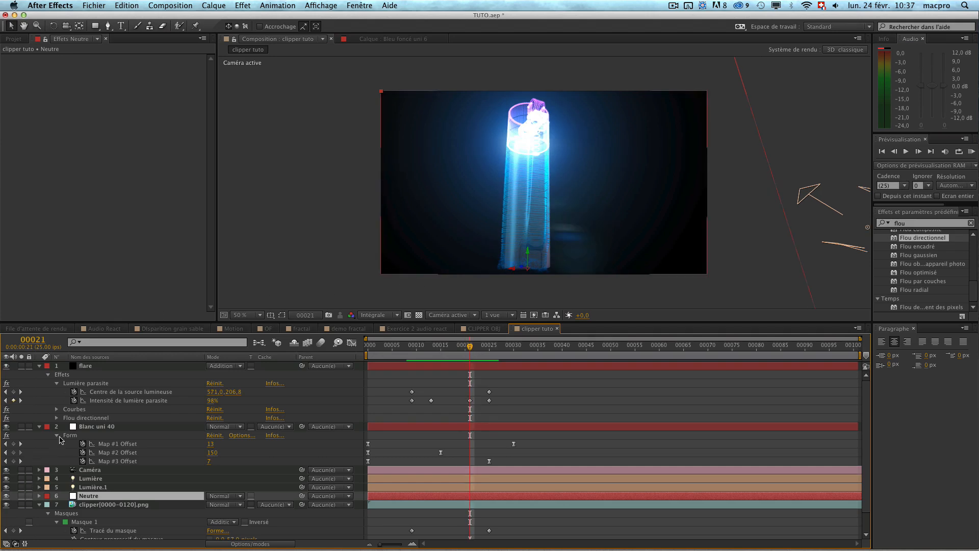
{"action": "left_click", "coordinate": [85, 426]}
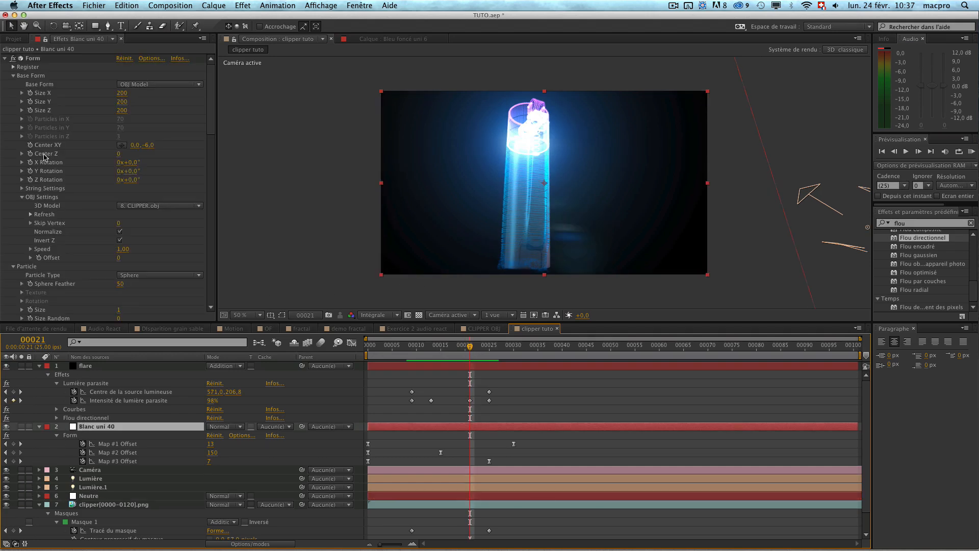
{"action": "scroll", "coordinate": [17, 233], "scroll_direction": "down", "scroll_amount": 5}
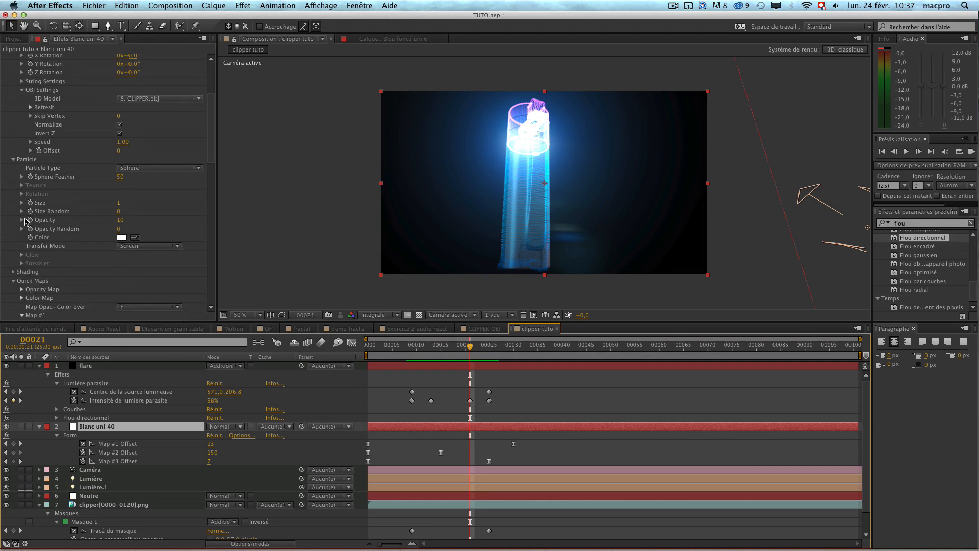
{"action": "left_click", "coordinate": [25, 221]}
Try fading the Form particle Opacity to 0 at frame 26 and preview the transition to the solid lighter.
{"action": "key", "text": "space"}
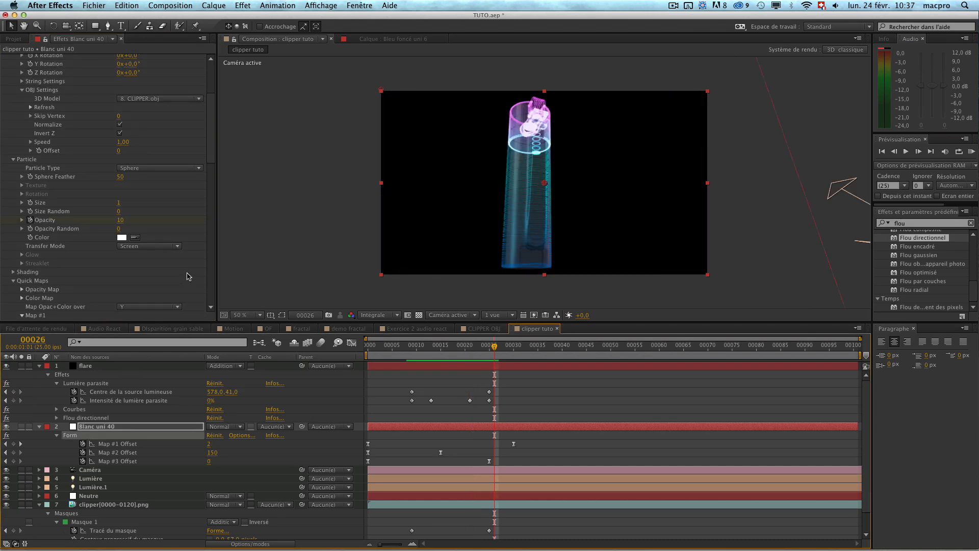
{"action": "left_click_drag", "start_coordinate": [116, 222], "coordinate": [80, 225]}
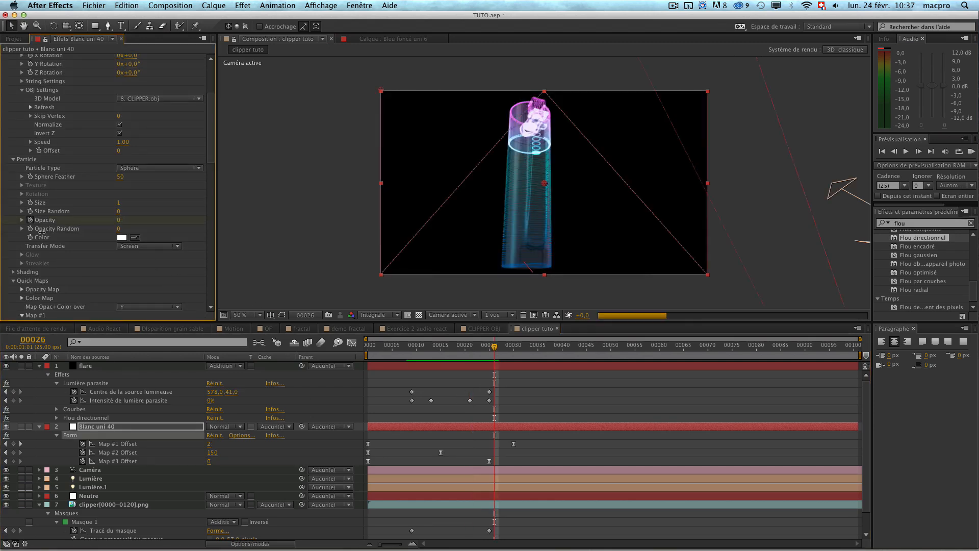
{"action": "left_click", "coordinate": [461, 347]}
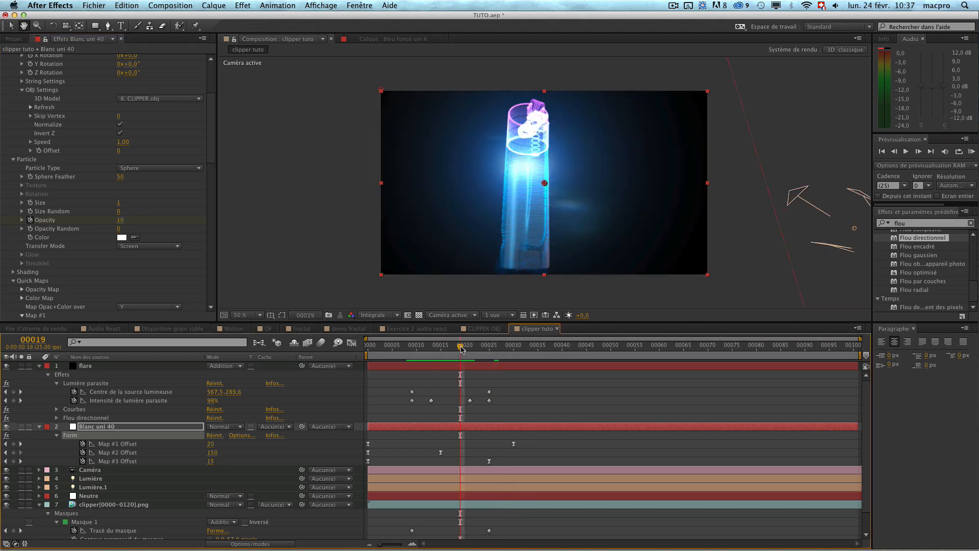
{"action": "key", "text": "space"}
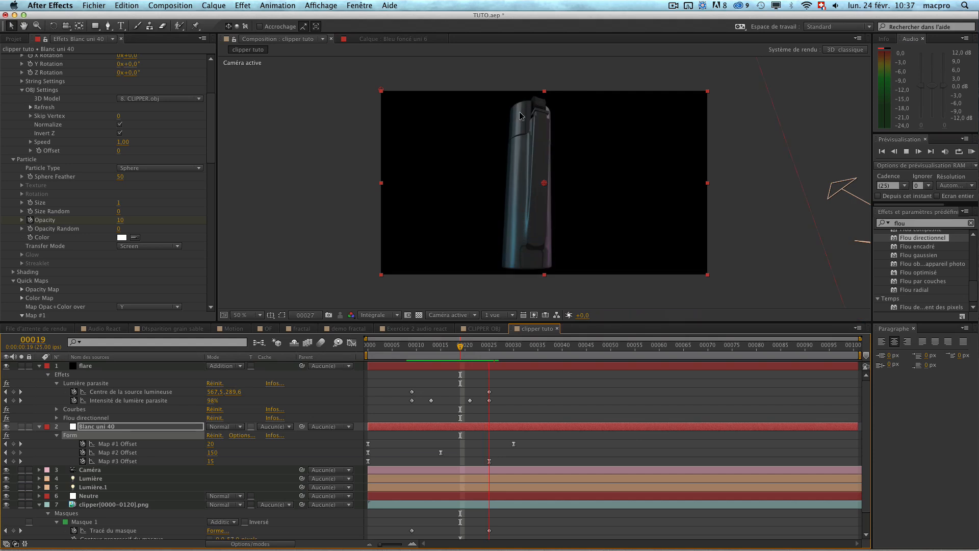
{"action": "key", "text": "space"}
{"action": "left_click", "coordinate": [469, 349]}
{"action": "key", "text": "space"}
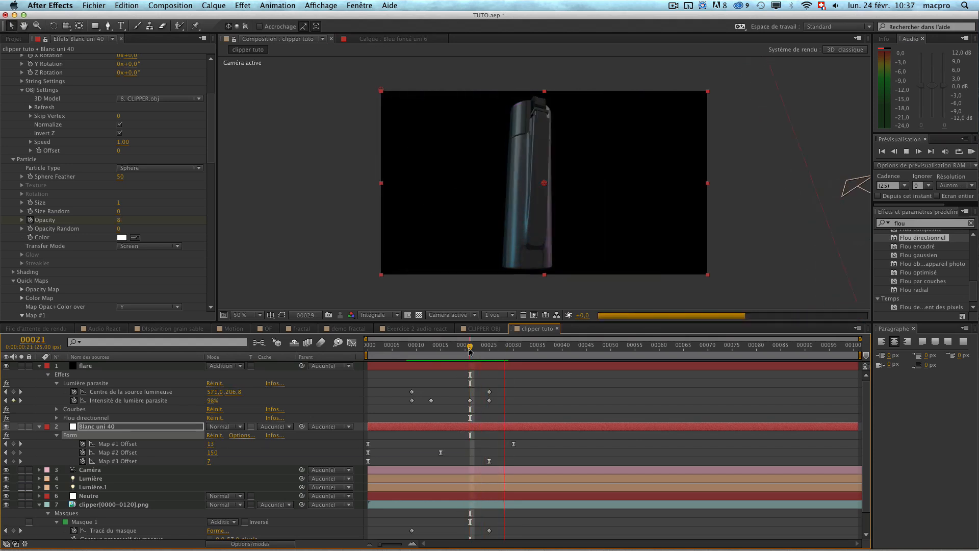
{"action": "key", "text": "space"}
{"action": "key", "text": "Page_Up"}
{"action": "key", "text": "Page_Up"}
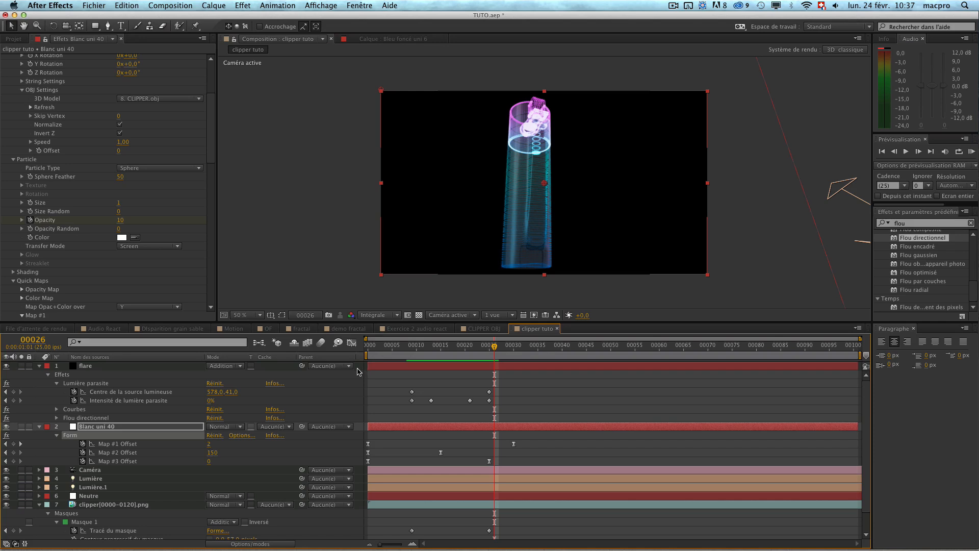
Reveal the Blanc uni 40 layer's keyframed properties and reshape Form's Map #3 curve so its end slopes down to zero.
{"action": "key", "text": "u"}
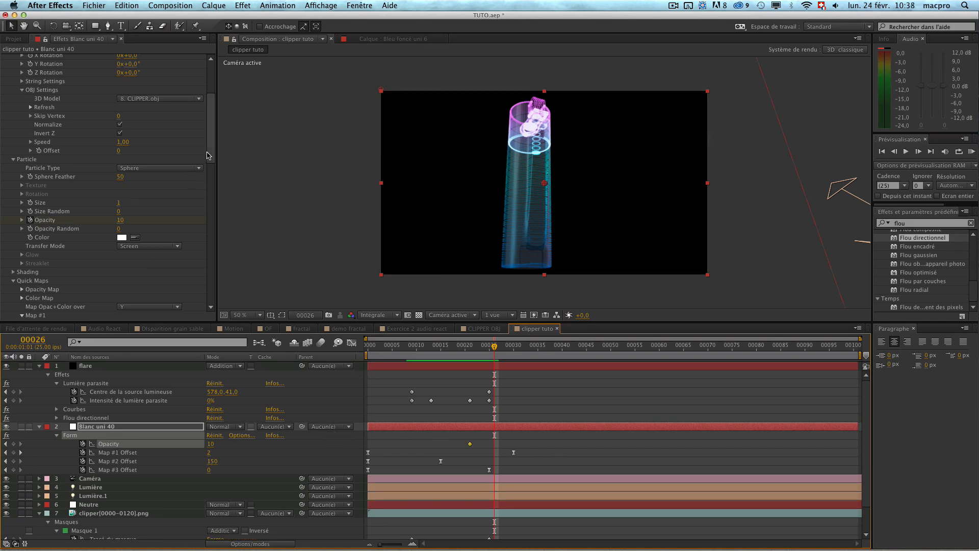
{"action": "scroll", "coordinate": [209, 170], "scroll_direction": "down", "scroll_amount": 3}
{"action": "left_click_drag", "start_coordinate": [208, 170], "coordinate": [204, 221]}
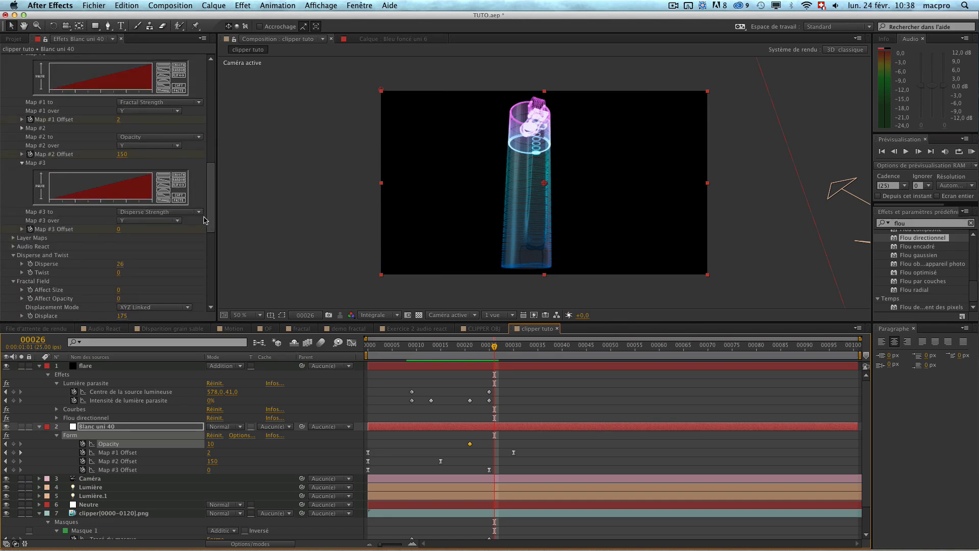
{"action": "left_click_drag", "start_coordinate": [136, 187], "coordinate": [151, 203]}
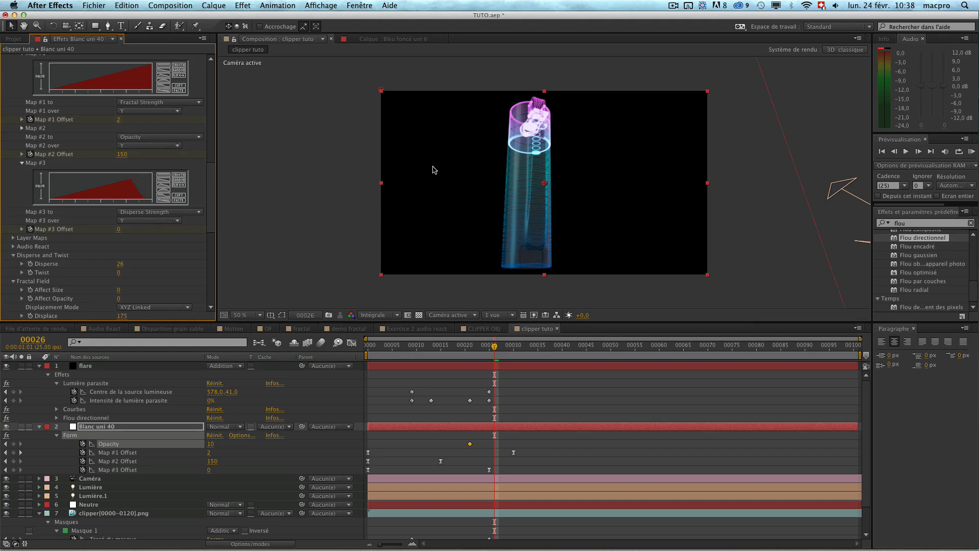
Undo the Form particle Opacity fade at frame 26, keeping only the Opacity keyframe at frame 21.
{"action": "key", "text": "super+z"}
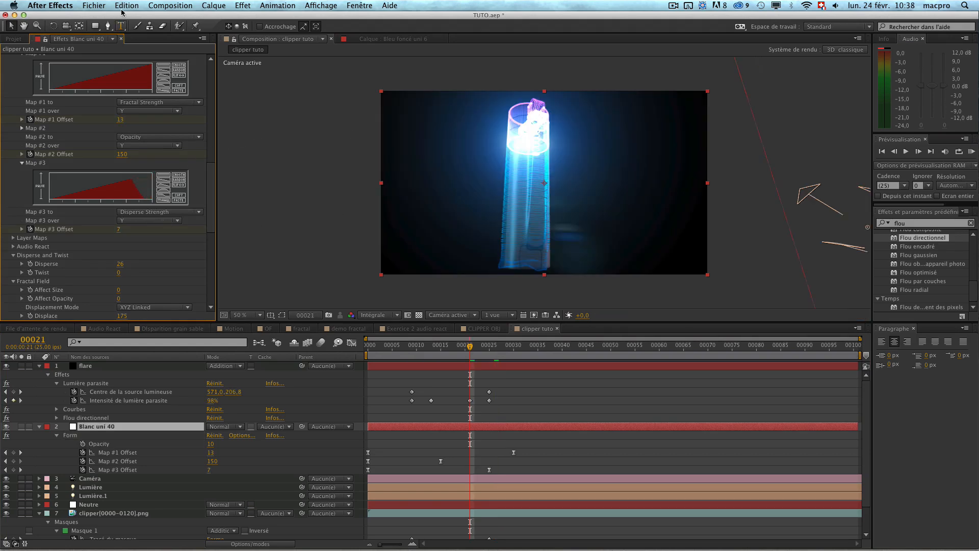
{"action": "left_click", "coordinate": [127, 9]}
{"action": "left_click", "coordinate": [133, 27]}
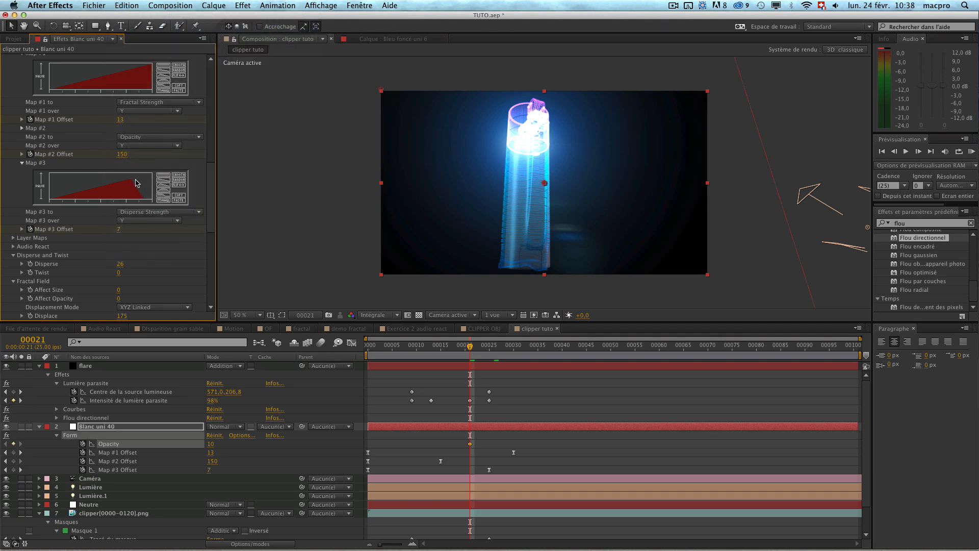
Reset Form's Map #3 curve on the Blanc uni 40 layer to a linear ramp rising from zero to maximum.
{"action": "mouse_move", "coordinate": [131, 182]}
{"action": "left_mouse_down"}
{"action": "mouse_move", "coordinate": [165, 167]}
{"action": "mouse_move", "coordinate": [145, 175]}
{"action": "left_mouse_up"}
{"action": "left_click", "coordinate": [162, 183]}
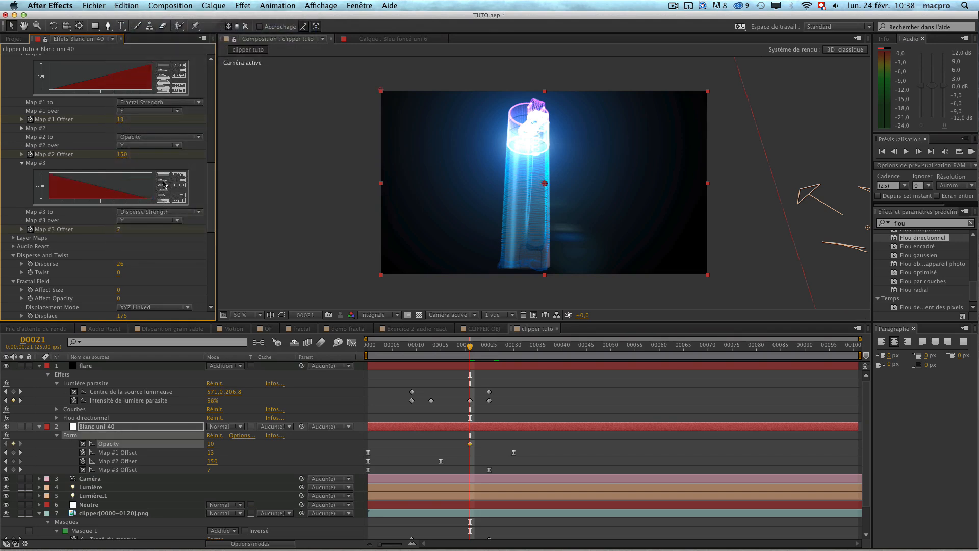
{"action": "left_click", "coordinate": [178, 186]}
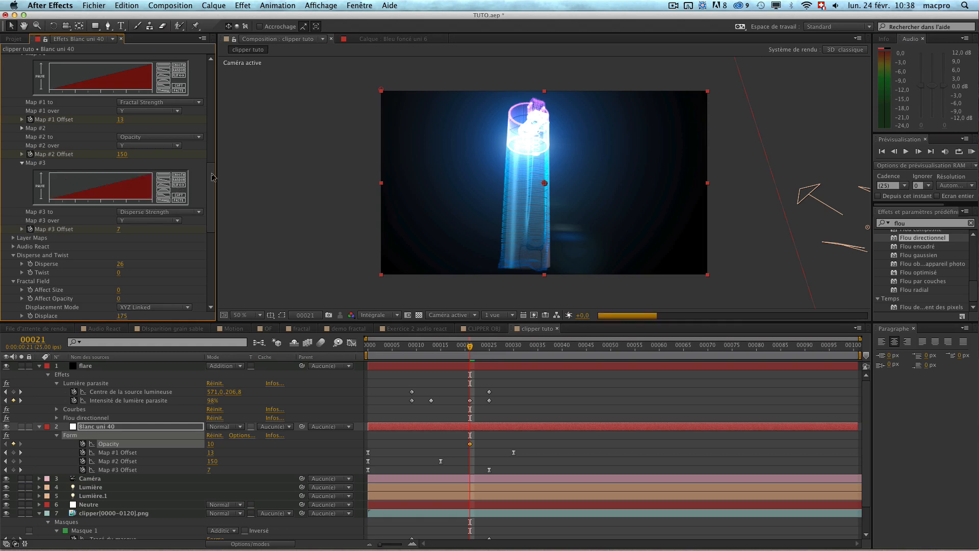
Review the Form settings of Blanc uni 40 and the flare layer's effects, checking the composition at frames 8 and 16.
{"action": "left_click_drag", "start_coordinate": [211, 177], "coordinate": [211, 252]}
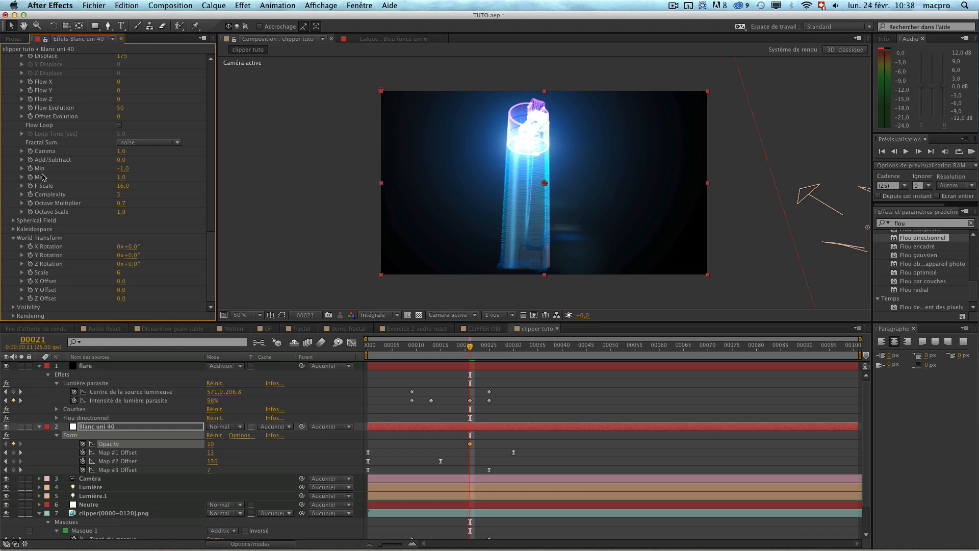
{"action": "scroll", "coordinate": [41, 179], "scroll_direction": "up", "scroll_amount": 7}
{"action": "left_click", "coordinate": [334, 260]}
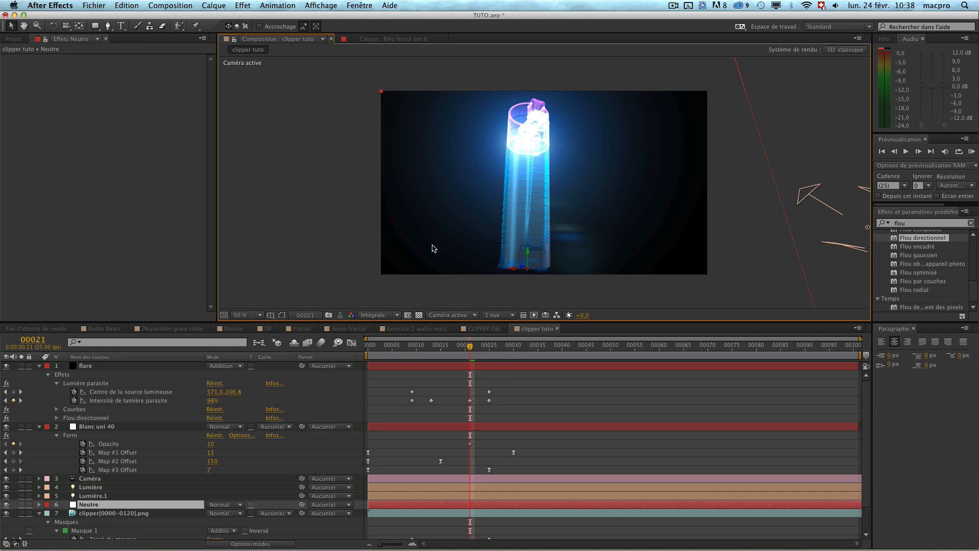
{"action": "left_click", "coordinate": [407, 351]}
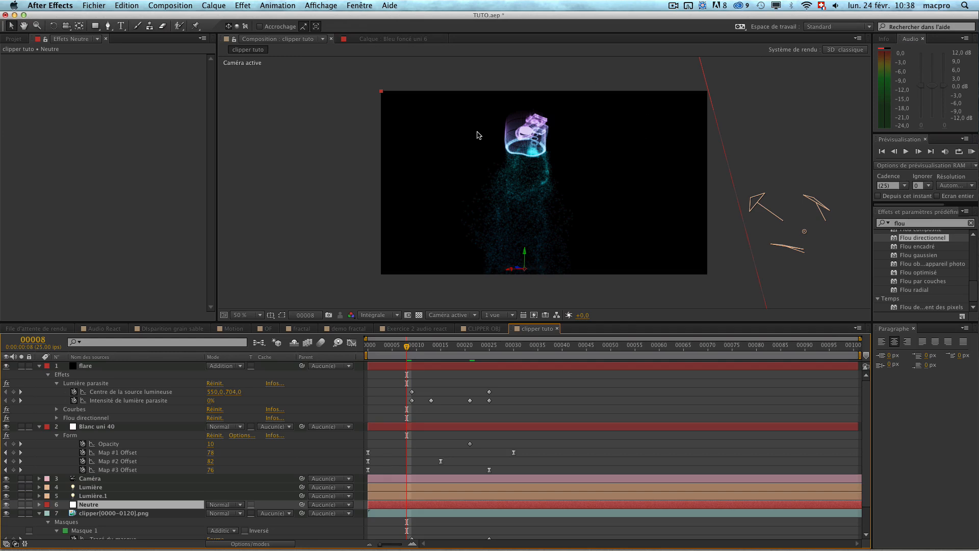
{"action": "left_click", "coordinate": [97, 366]}
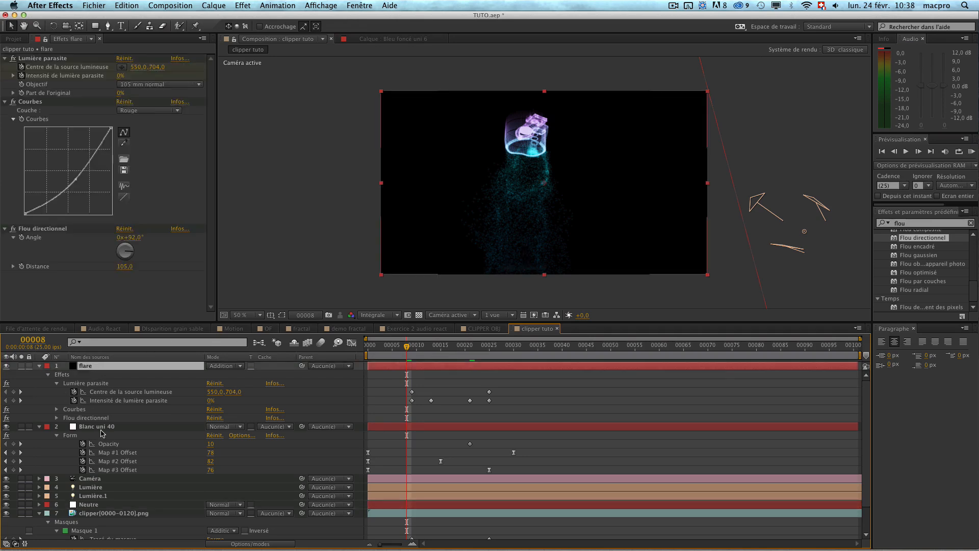
{"action": "left_click", "coordinate": [101, 426]}
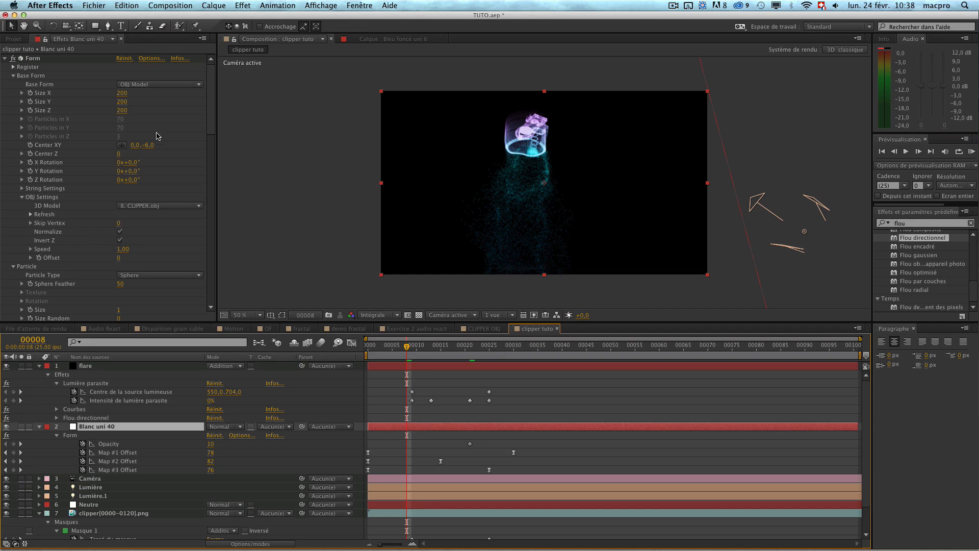
{"action": "left_click_drag", "start_coordinate": [208, 131], "coordinate": [209, 300]}
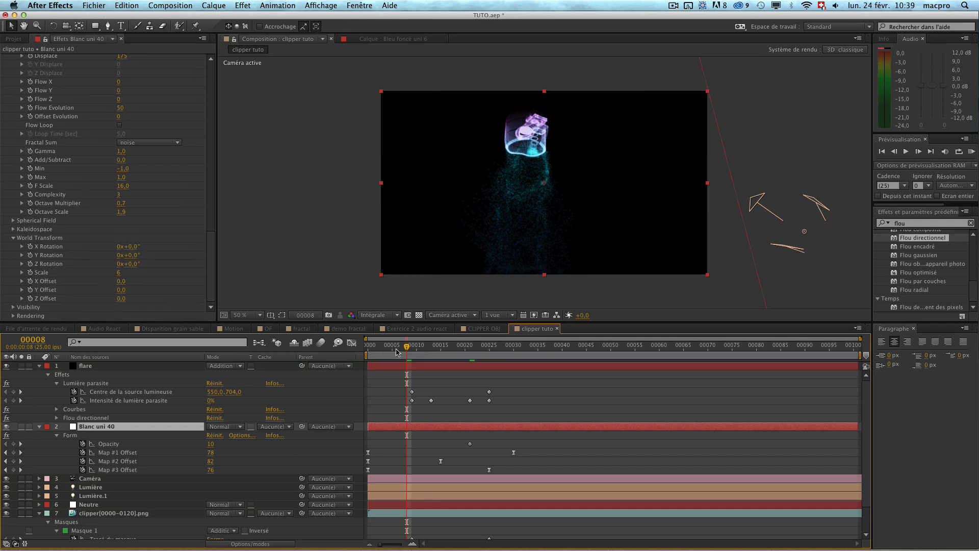
{"action": "left_click_drag", "start_coordinate": [408, 348], "coordinate": [446, 348]}
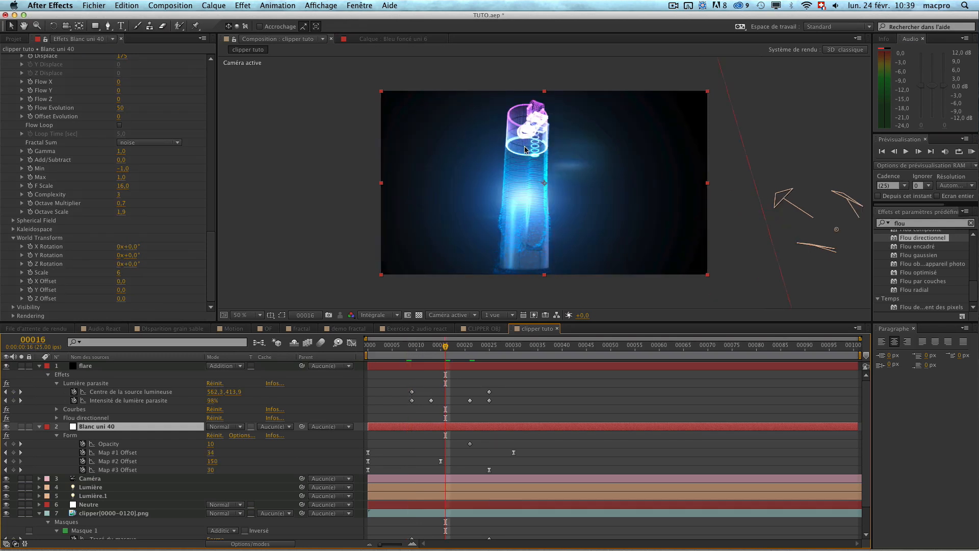
Save the project and collapse the CLIPPER OBJ folder inside the ateliers folder of the project items.
{"action": "key", "text": "super+s"}
{"action": "left_click", "coordinate": [13, 39]}
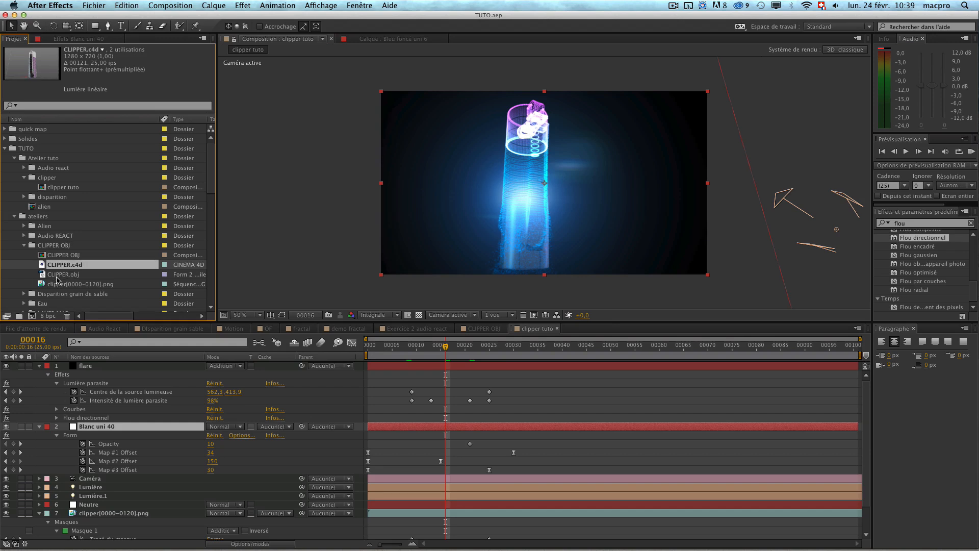
{"action": "scroll", "coordinate": [51, 261], "scroll_direction": "down", "scroll_amount": 3}
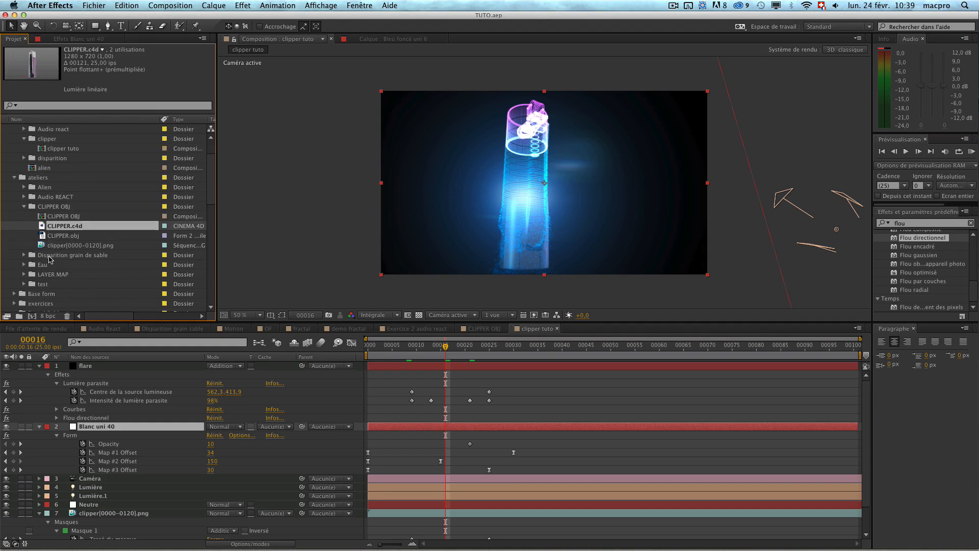
{"action": "left_click", "coordinate": [23, 207]}
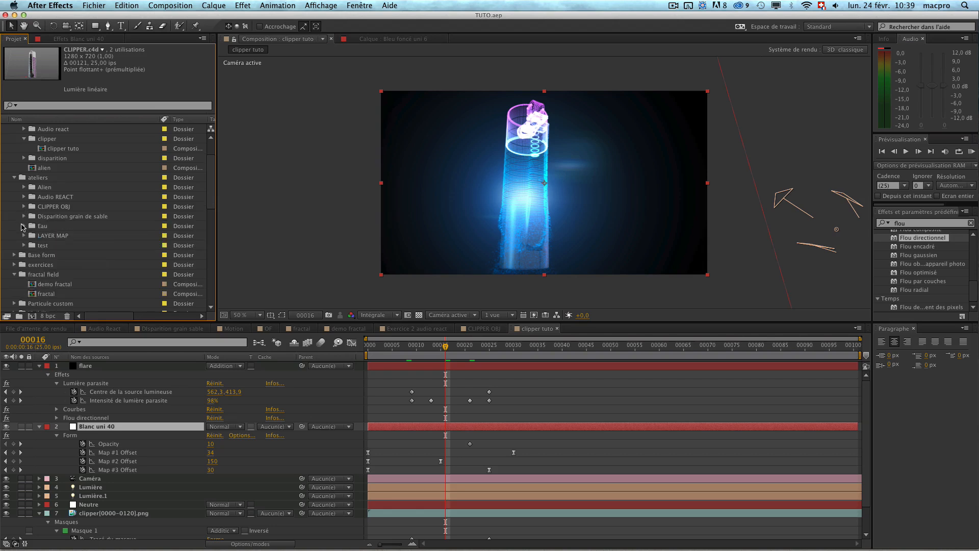